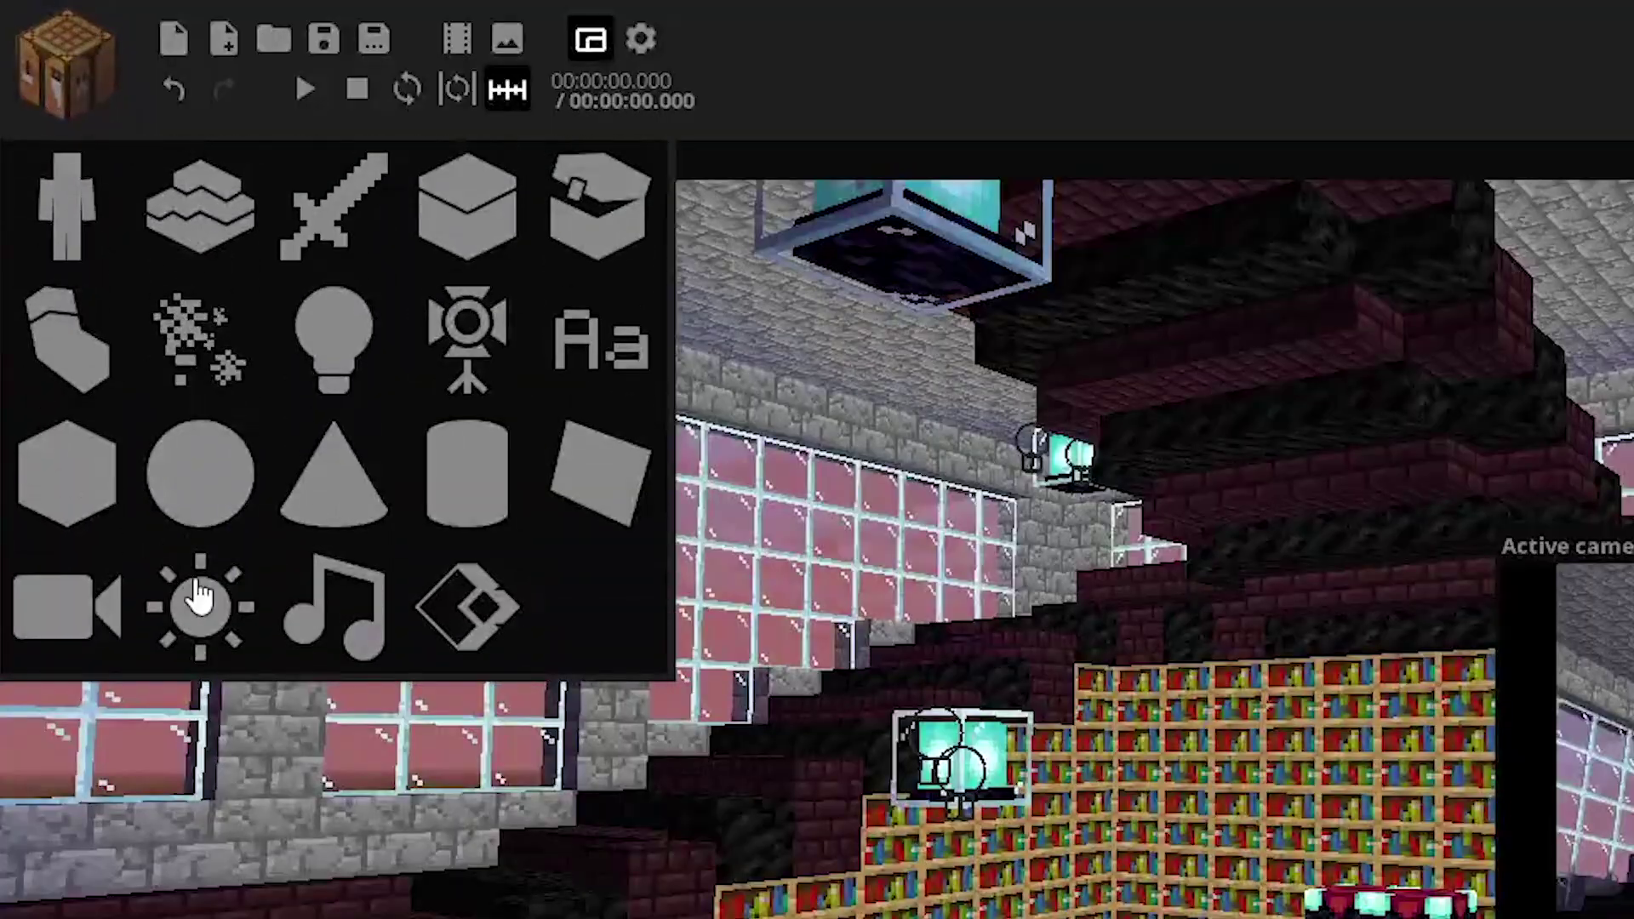
Step: Create a surface with the Specular texture and place it over the lamp
{"action": "left_click", "coordinate": [624, 467]}
{"action": "left_click", "coordinate": [999, 664]}
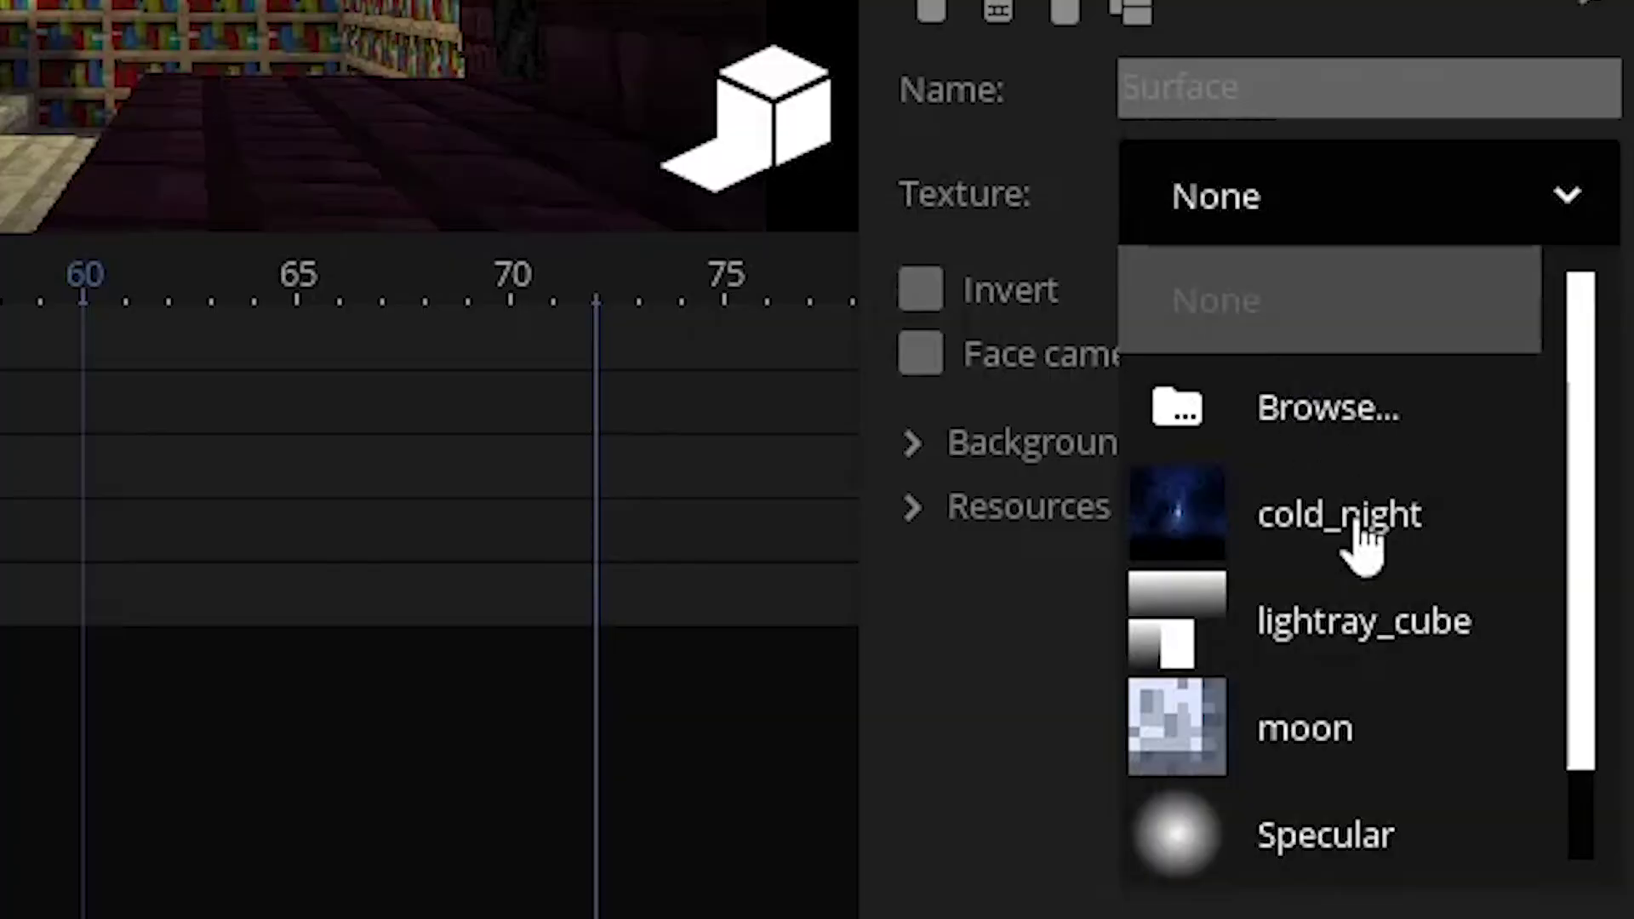
{"action": "left_click", "coordinate": [1319, 851]}
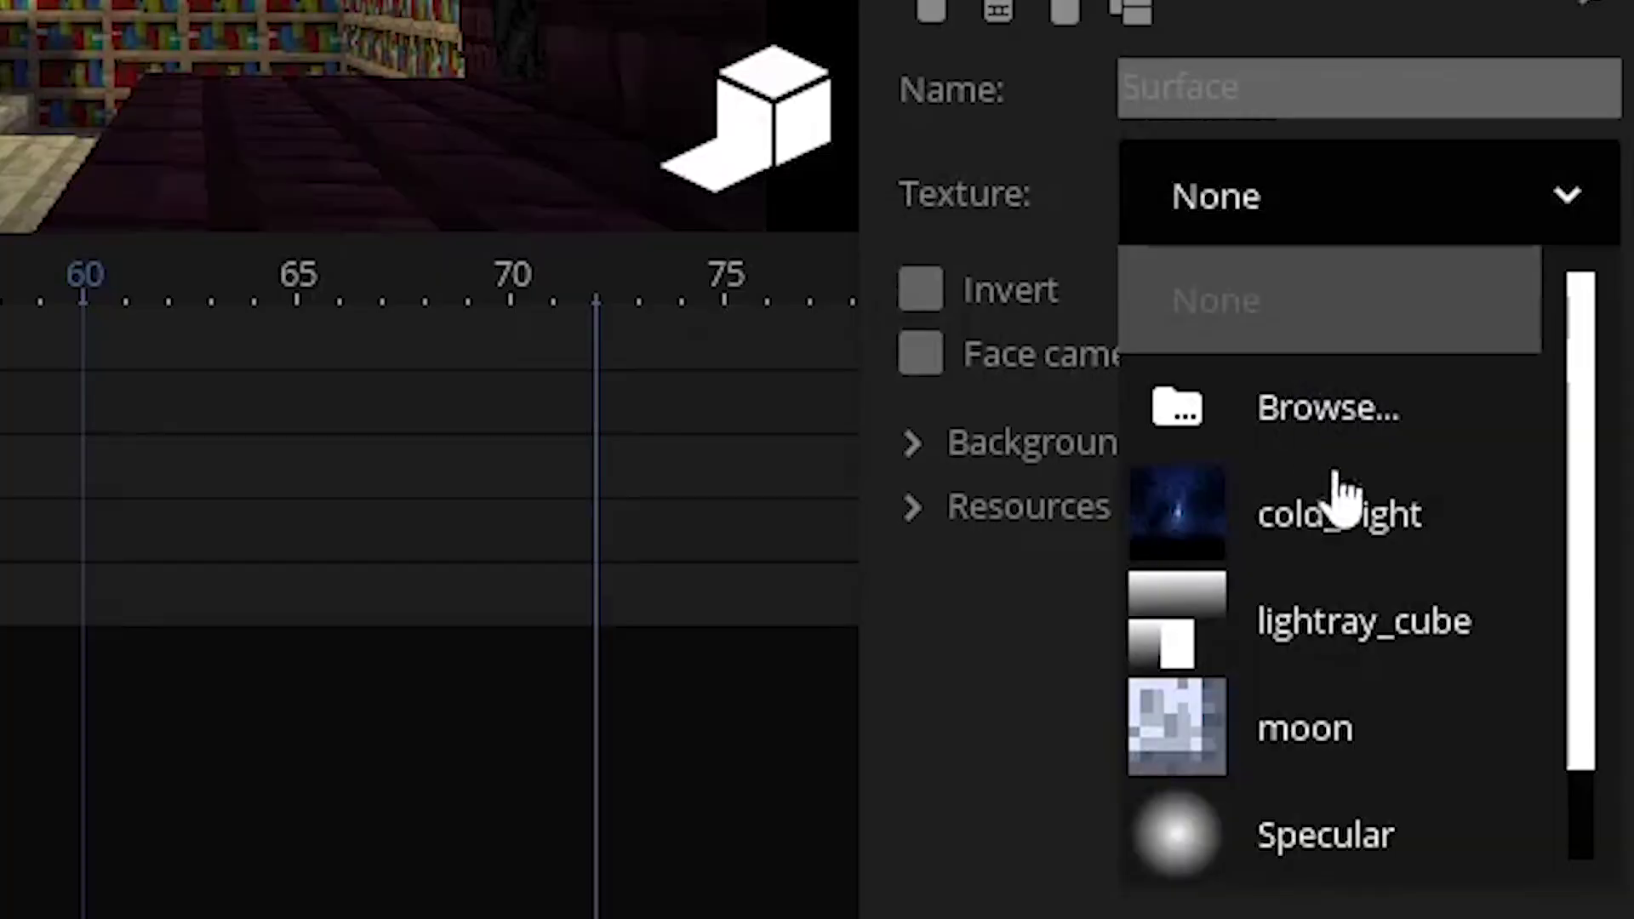
{"action": "left_click", "coordinate": [1314, 847]}
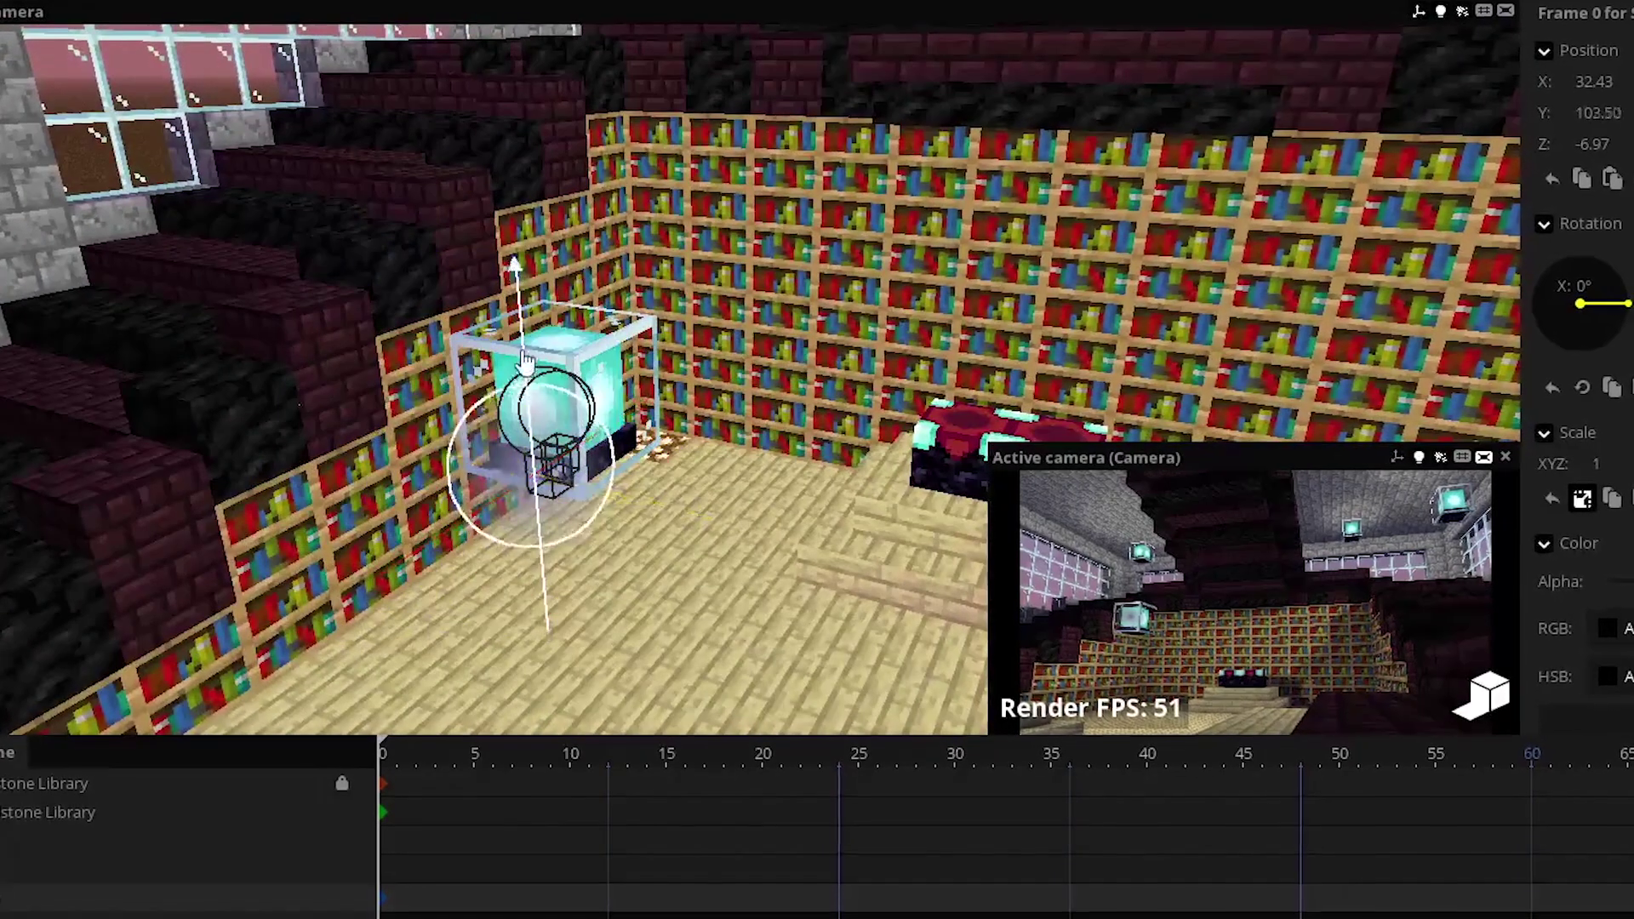
{"action": "left_click_drag", "start_coordinate": [525, 361], "coordinate": [527, 364]}
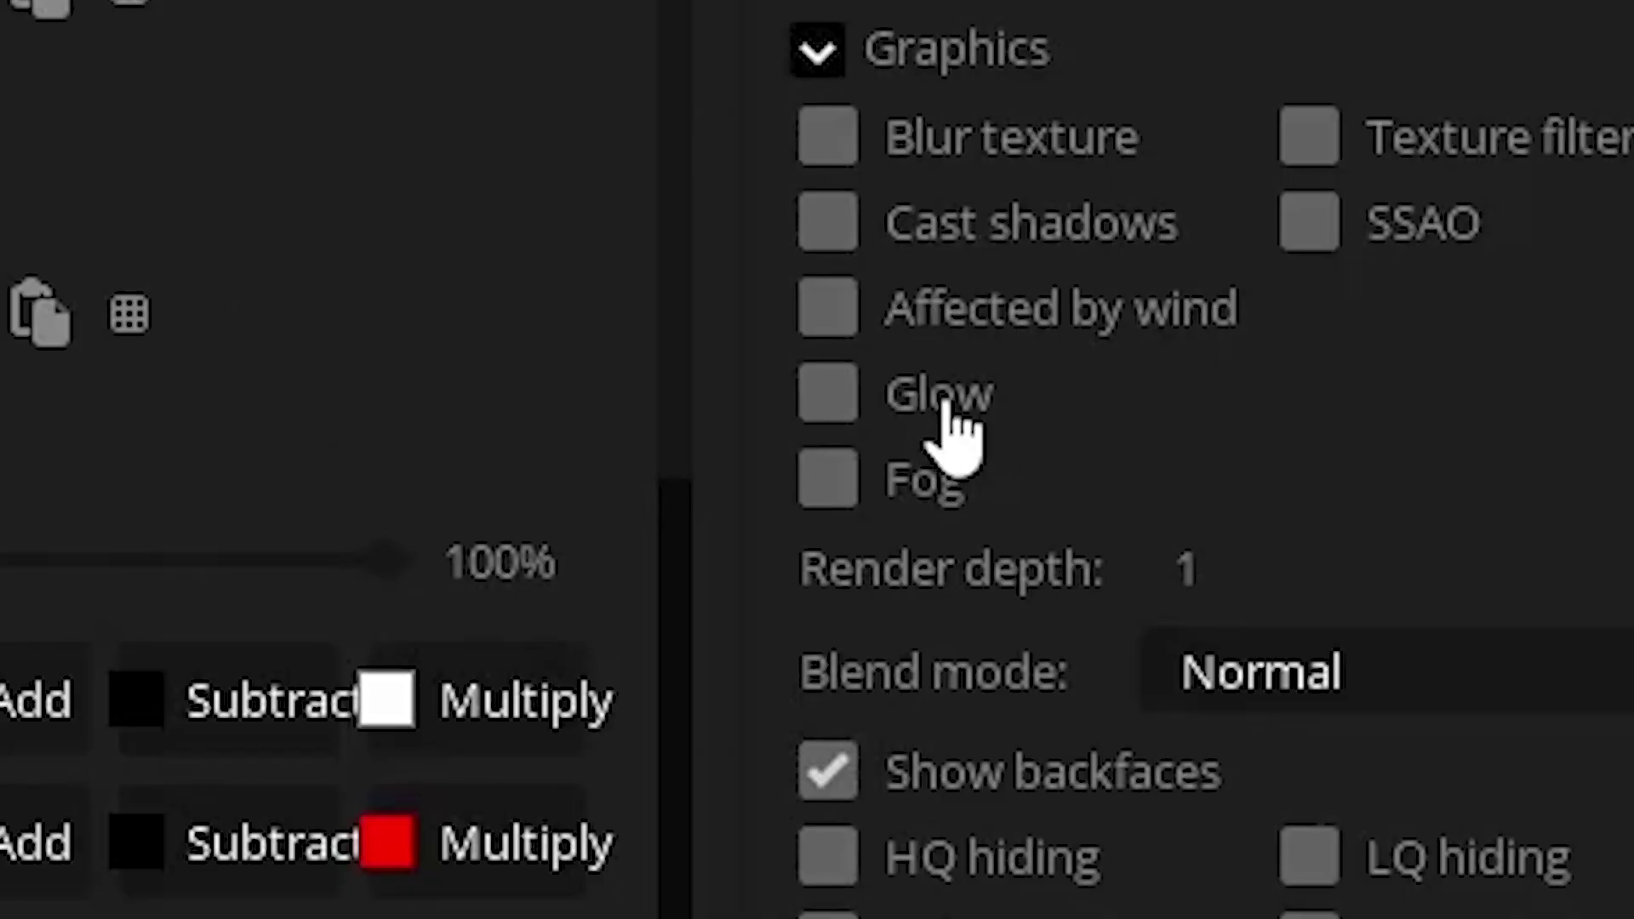
Step: Check Glow in the Specular surface's Graphics properties
{"action": "left_click", "coordinate": [954, 428]}
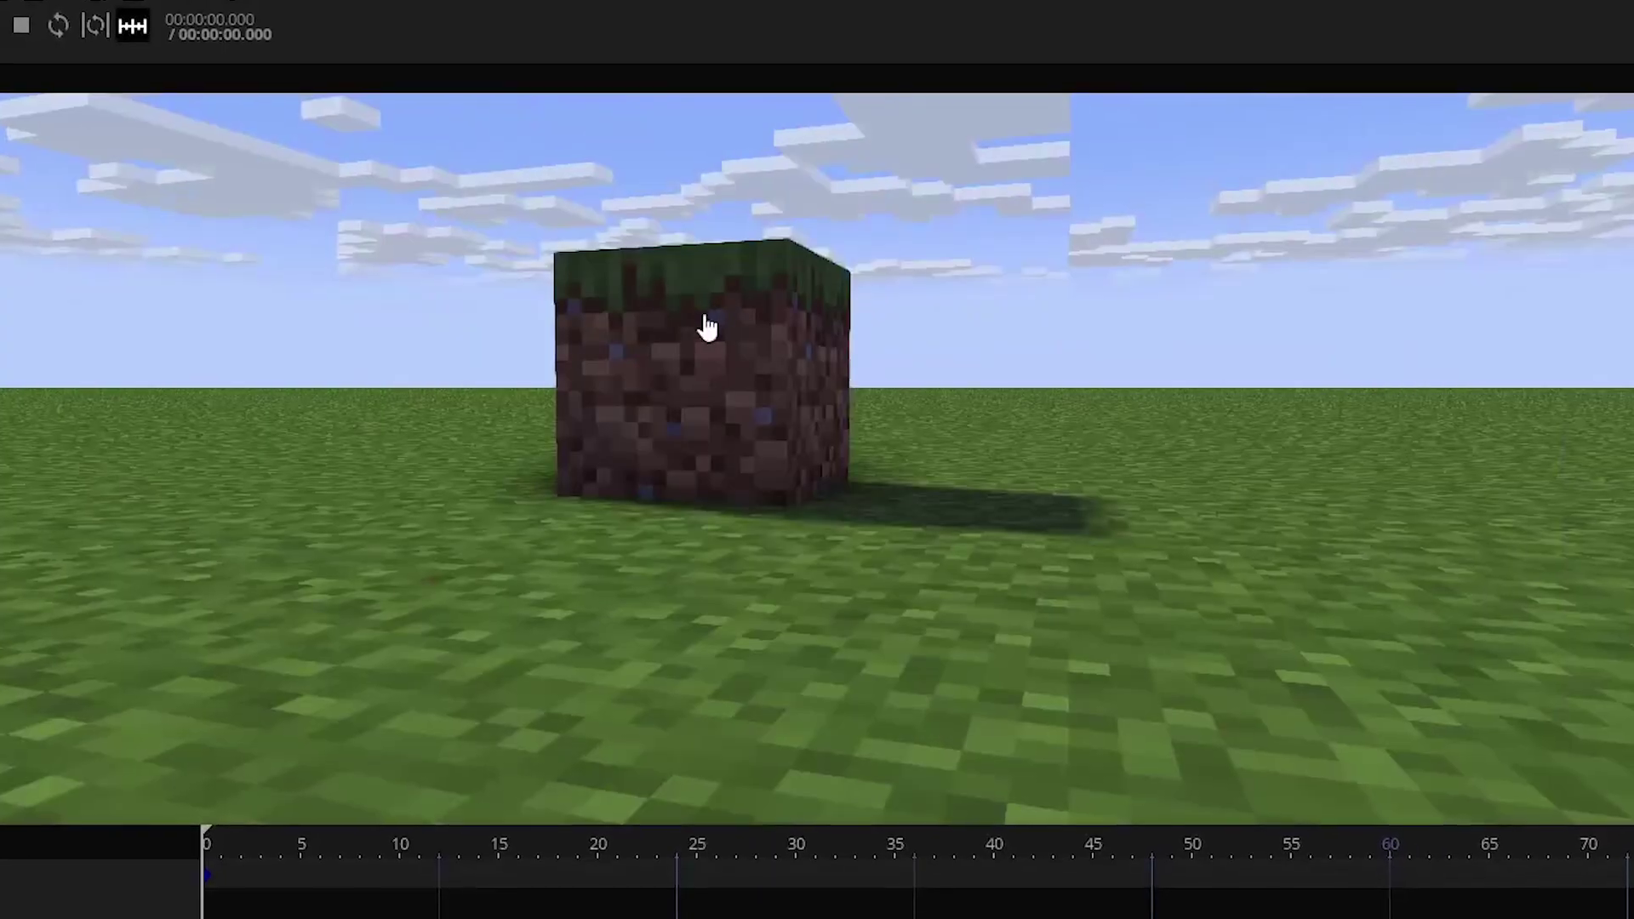
Step: Select the grass block and orbit the view to face it
{"action": "left_click", "coordinate": [704, 324]}
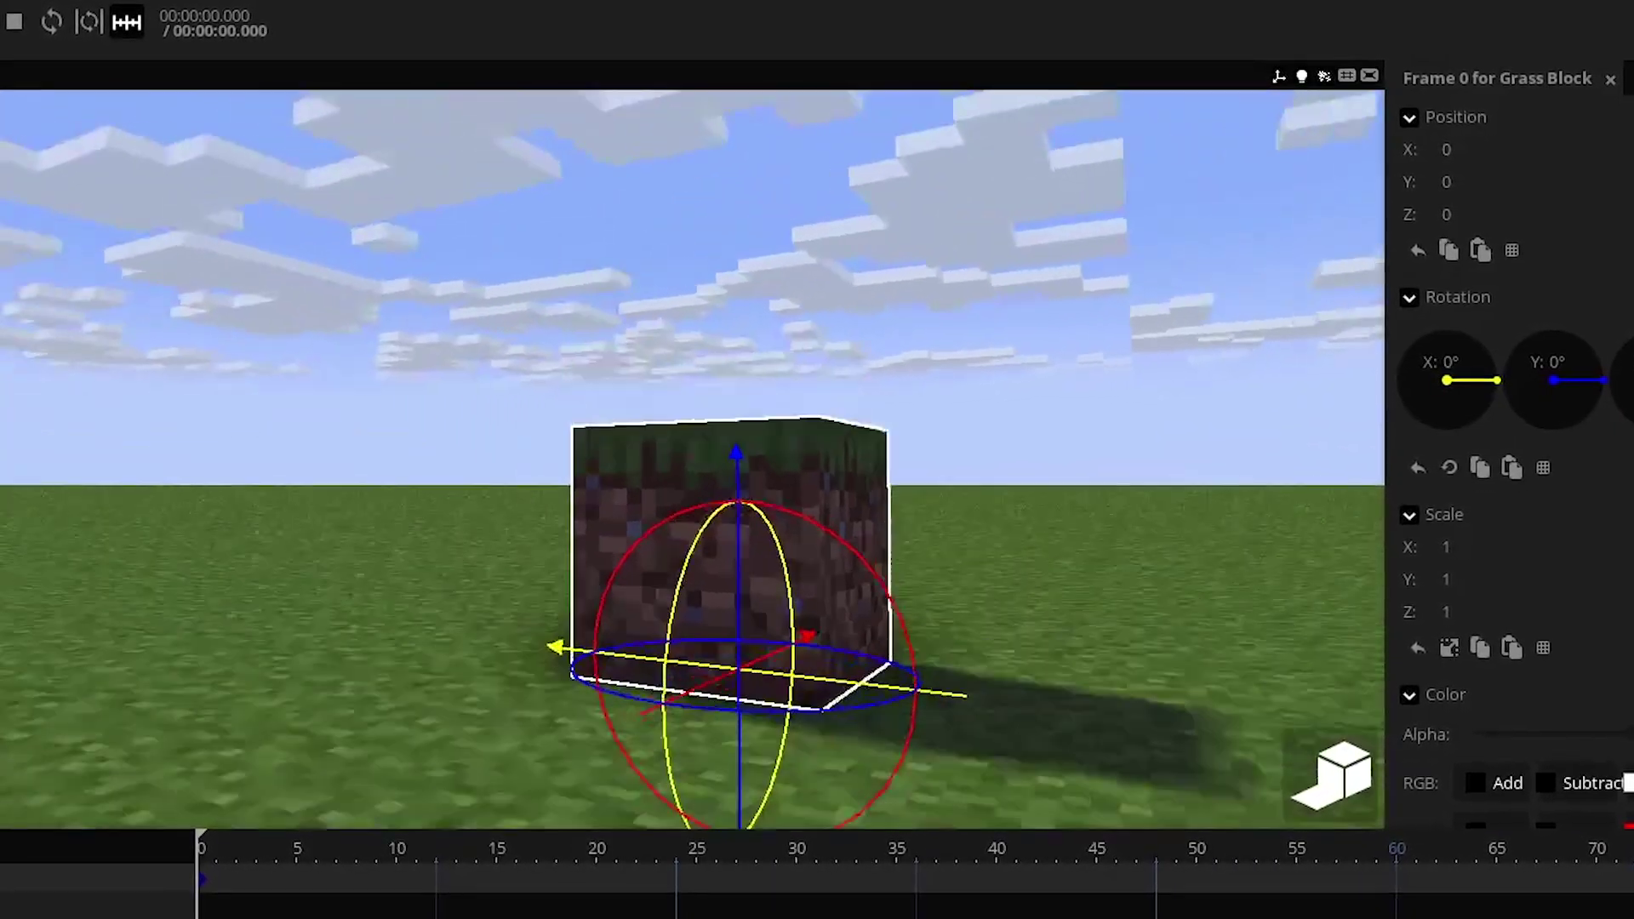
{"action": "right_click_drag", "start_coordinate": [1079, 384], "coordinate": [1089, 401]}
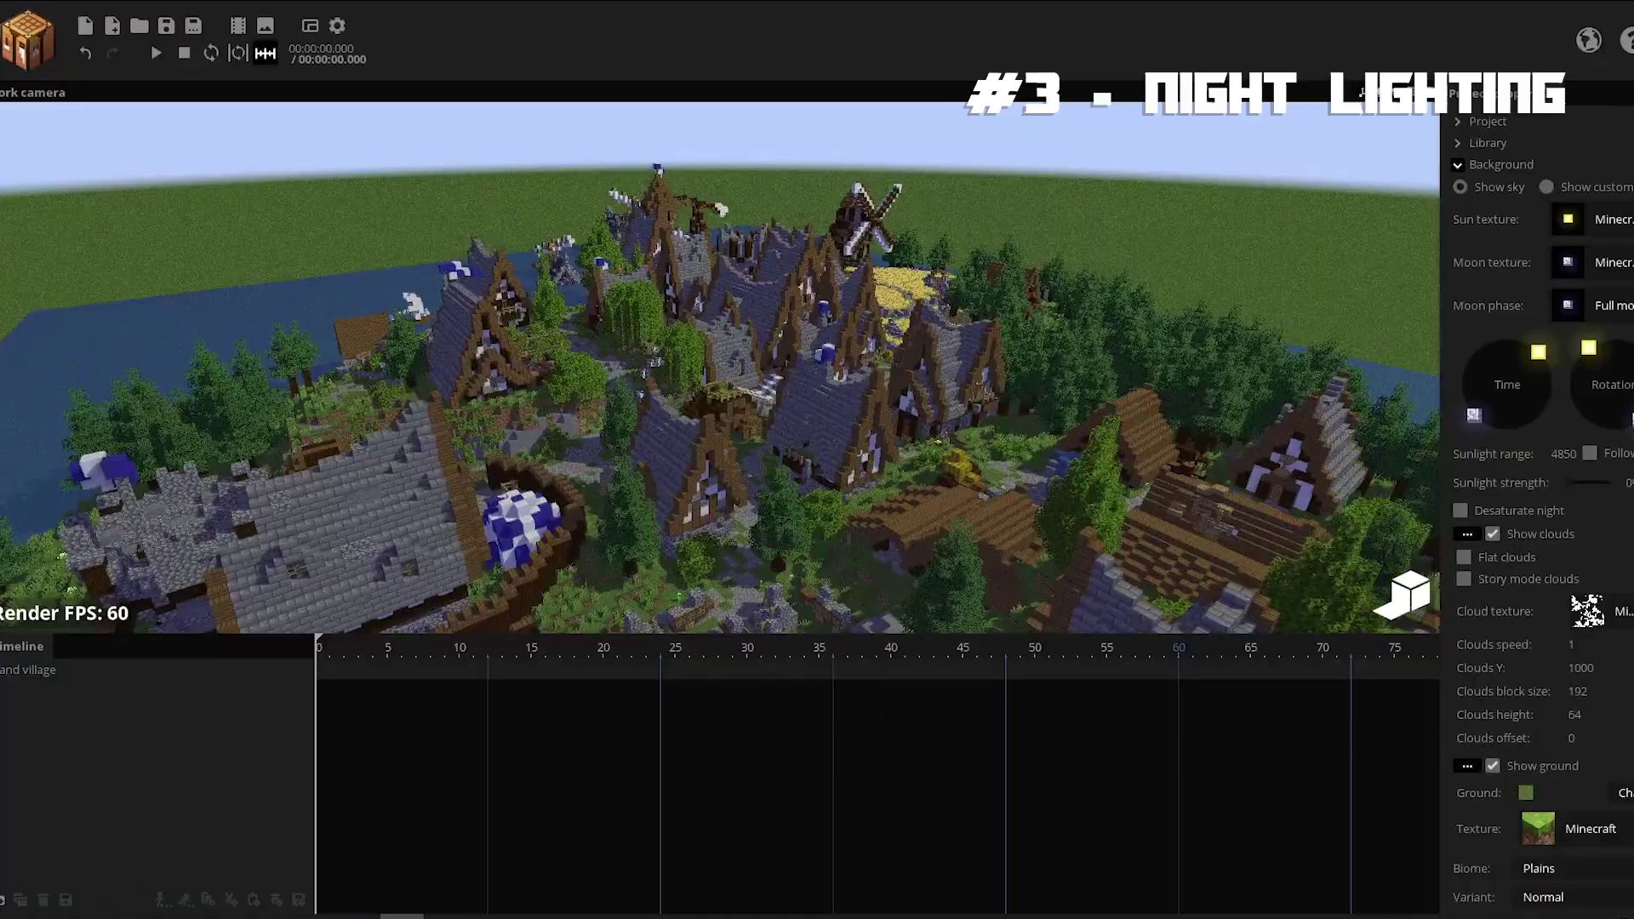
Step: Drag the Time dial to set the scene's time of day to night
{"action": "left_click_drag", "start_coordinate": [1541, 360], "coordinate": [1546, 433]}
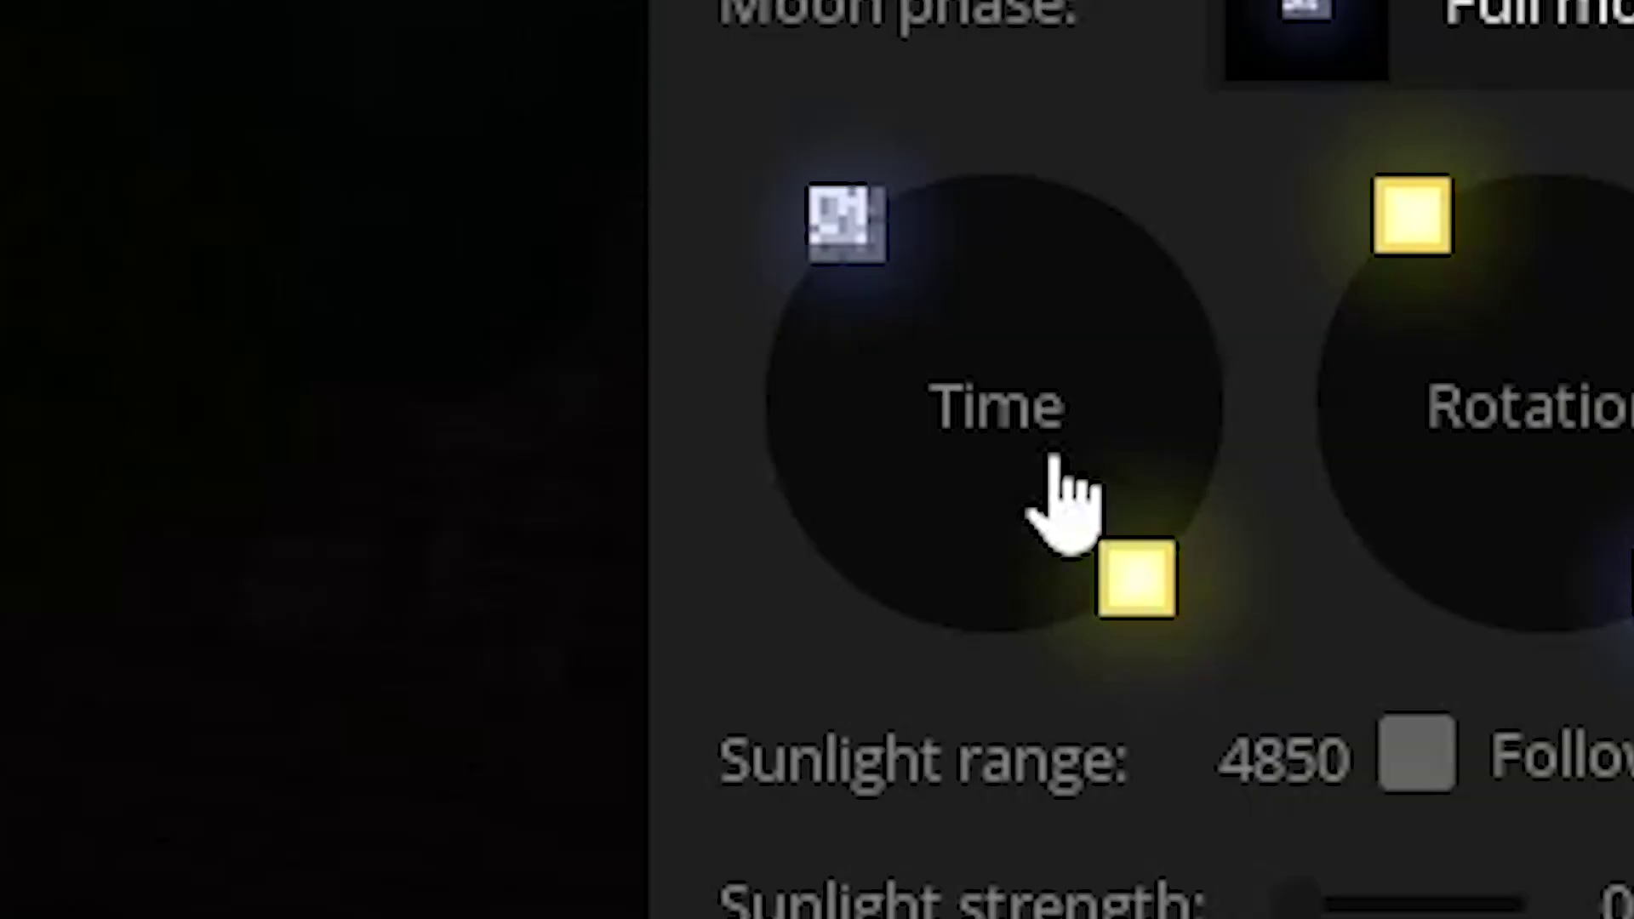
{"action": "left_click_drag", "start_coordinate": [1058, 499], "coordinate": [1021, 383]}
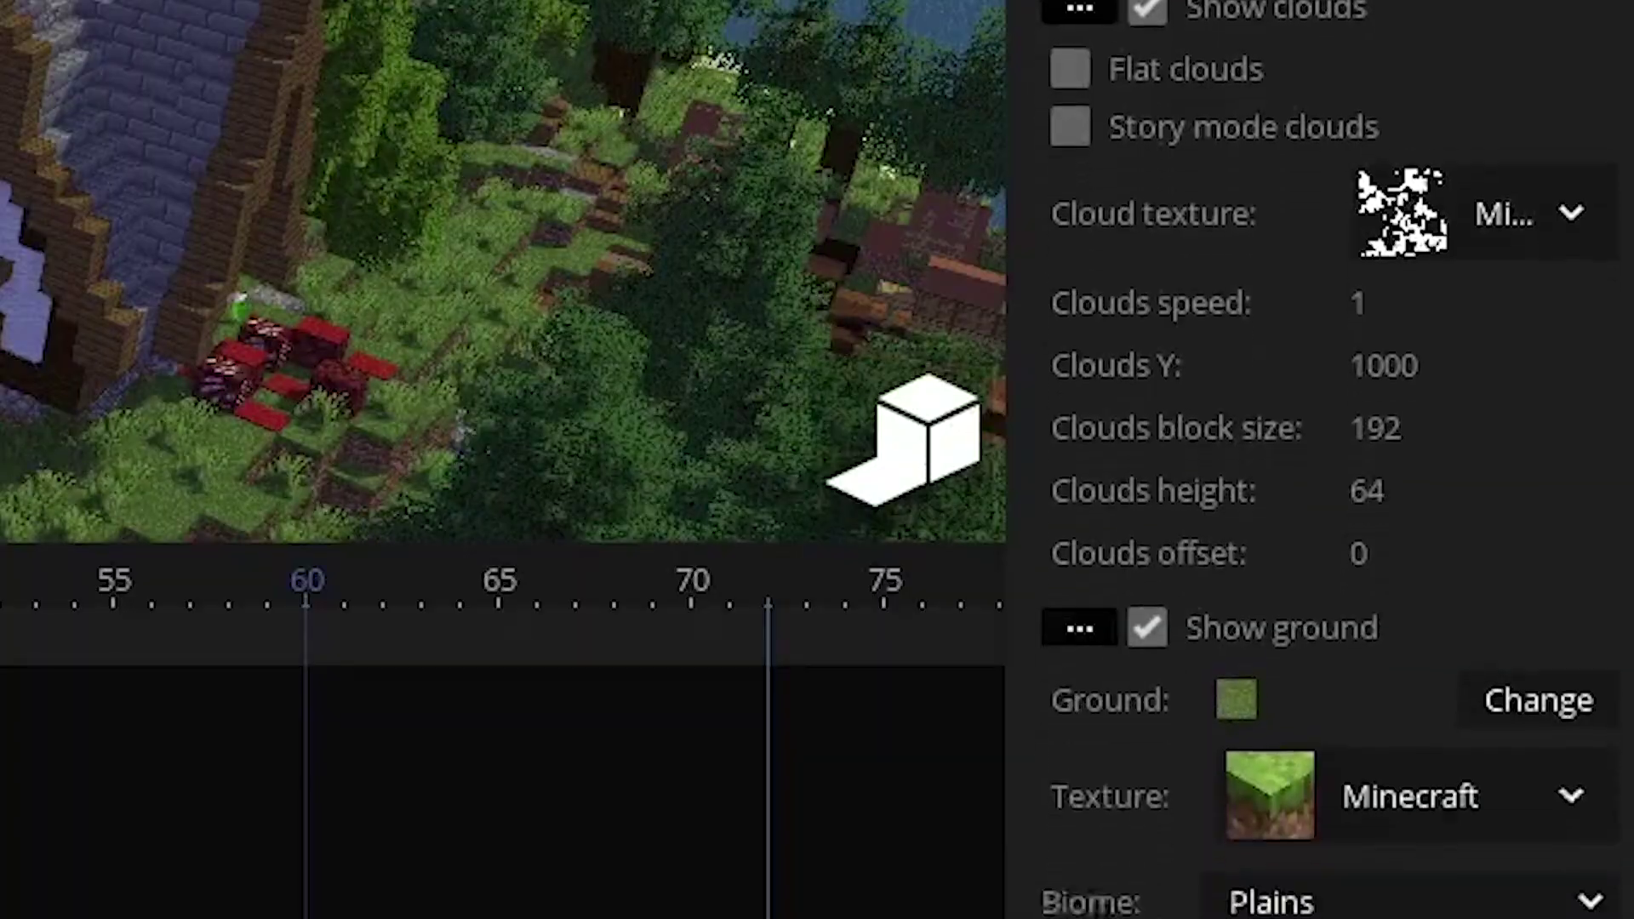
{"action": "scroll", "coordinate": [1396, 566], "scroll_direction": "down", "scroll_amount": 10}
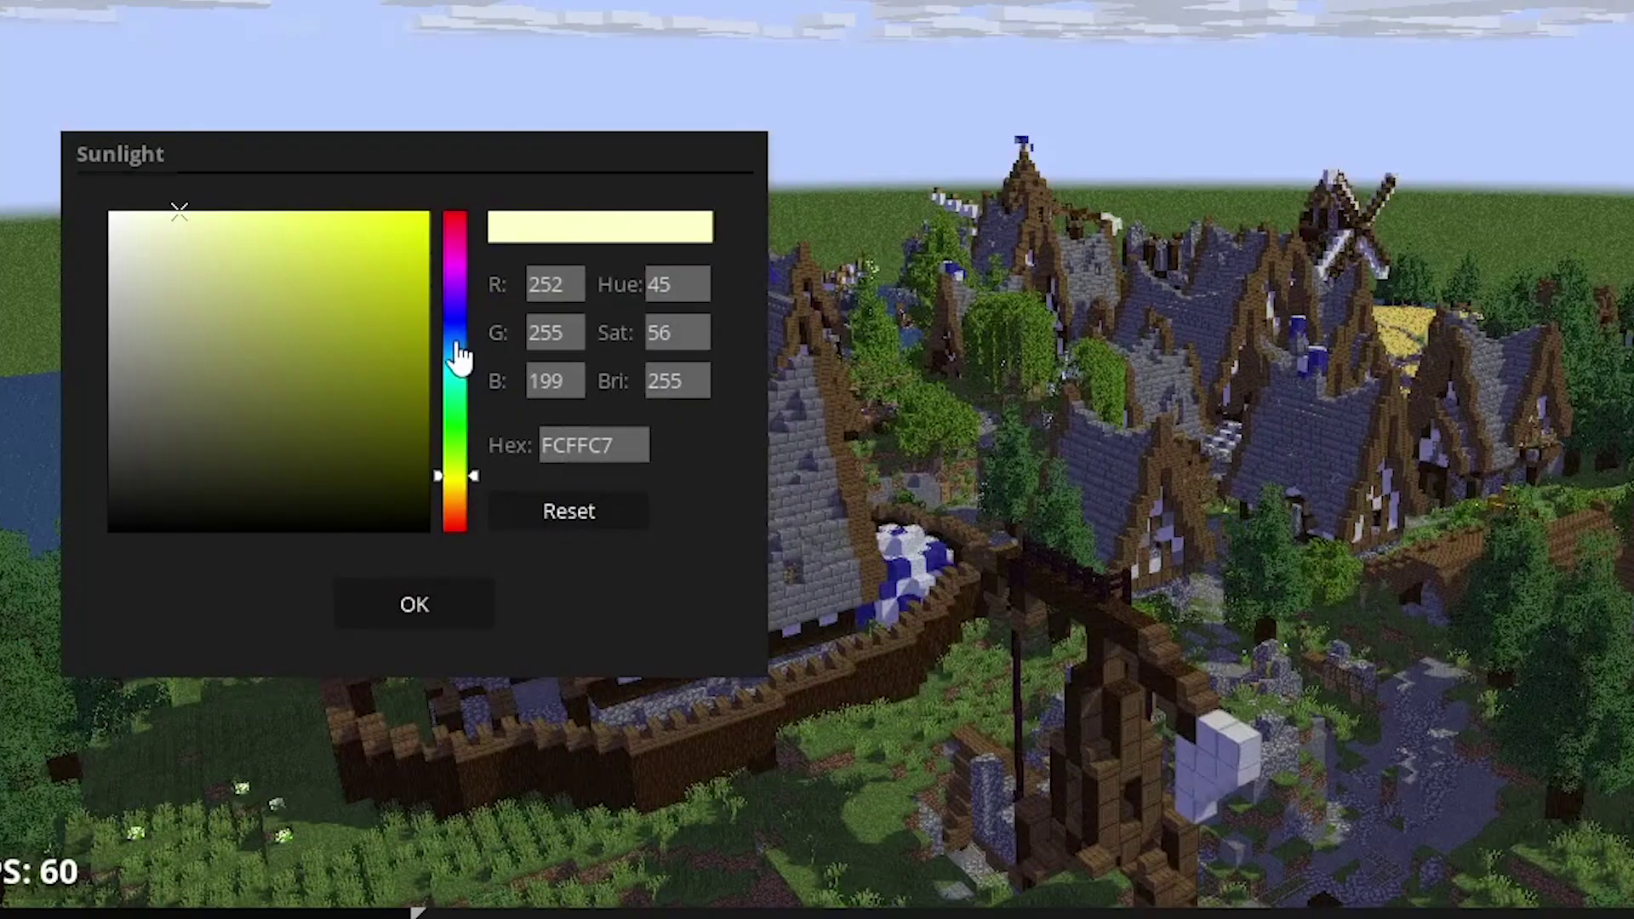
Step: Set sunlight colour to pale blue 6E8FC1 and ambient colour to dark blue 272C55
{"action": "left_click_drag", "start_coordinate": [456, 353], "coordinate": [456, 341]}
{"action": "left_click", "coordinate": [246, 290]}
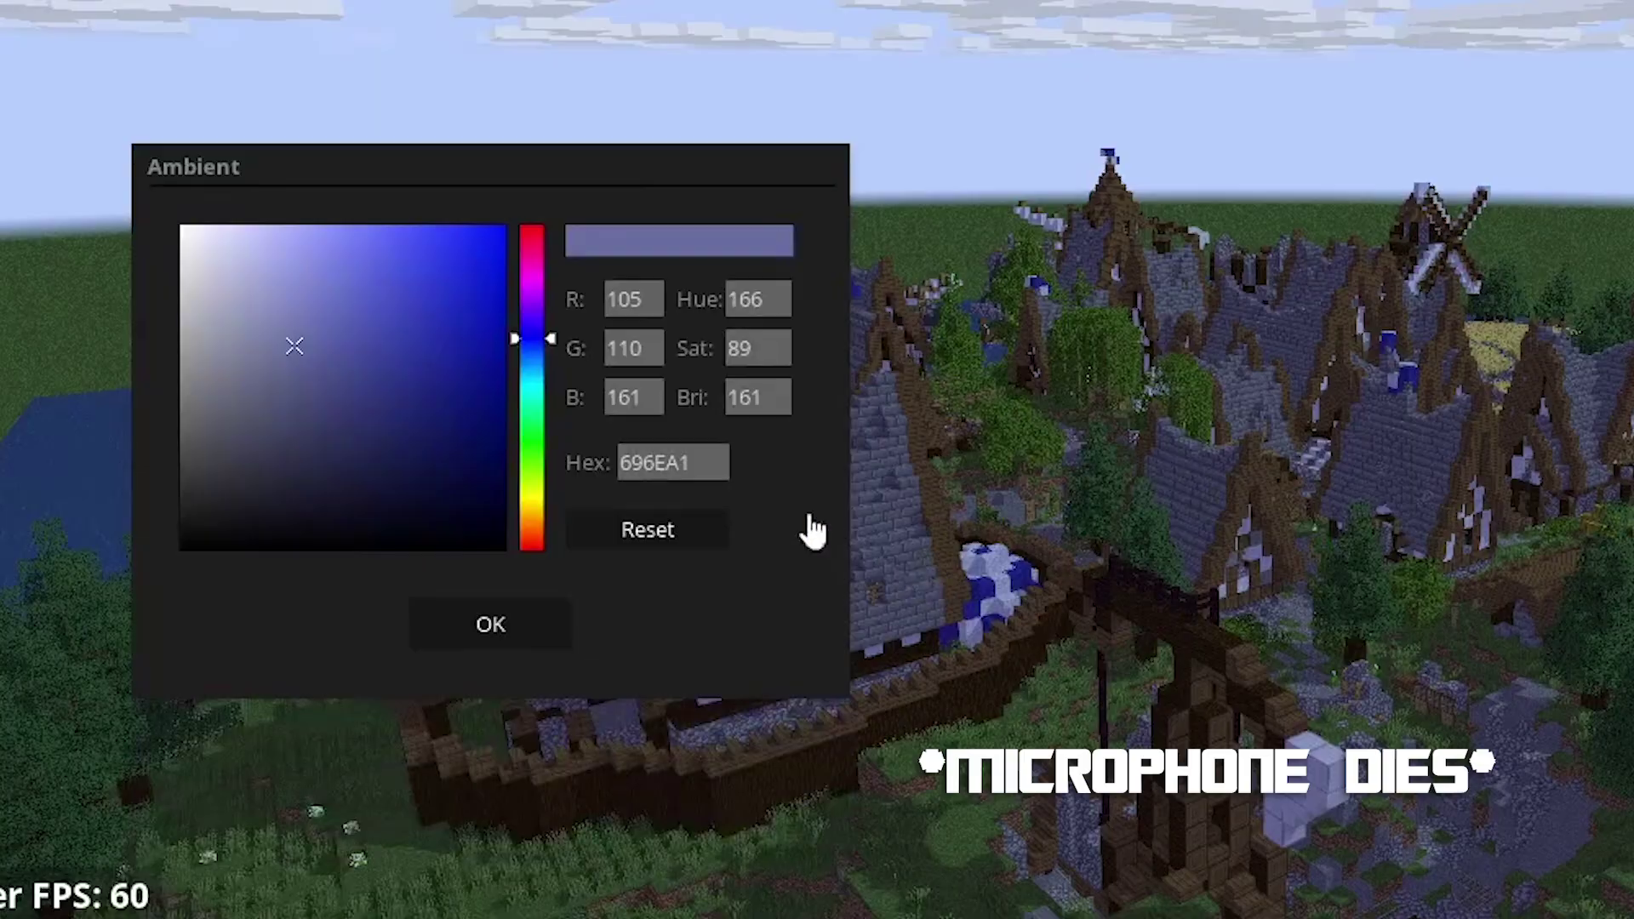
{"action": "left_click", "coordinate": [354, 443]}
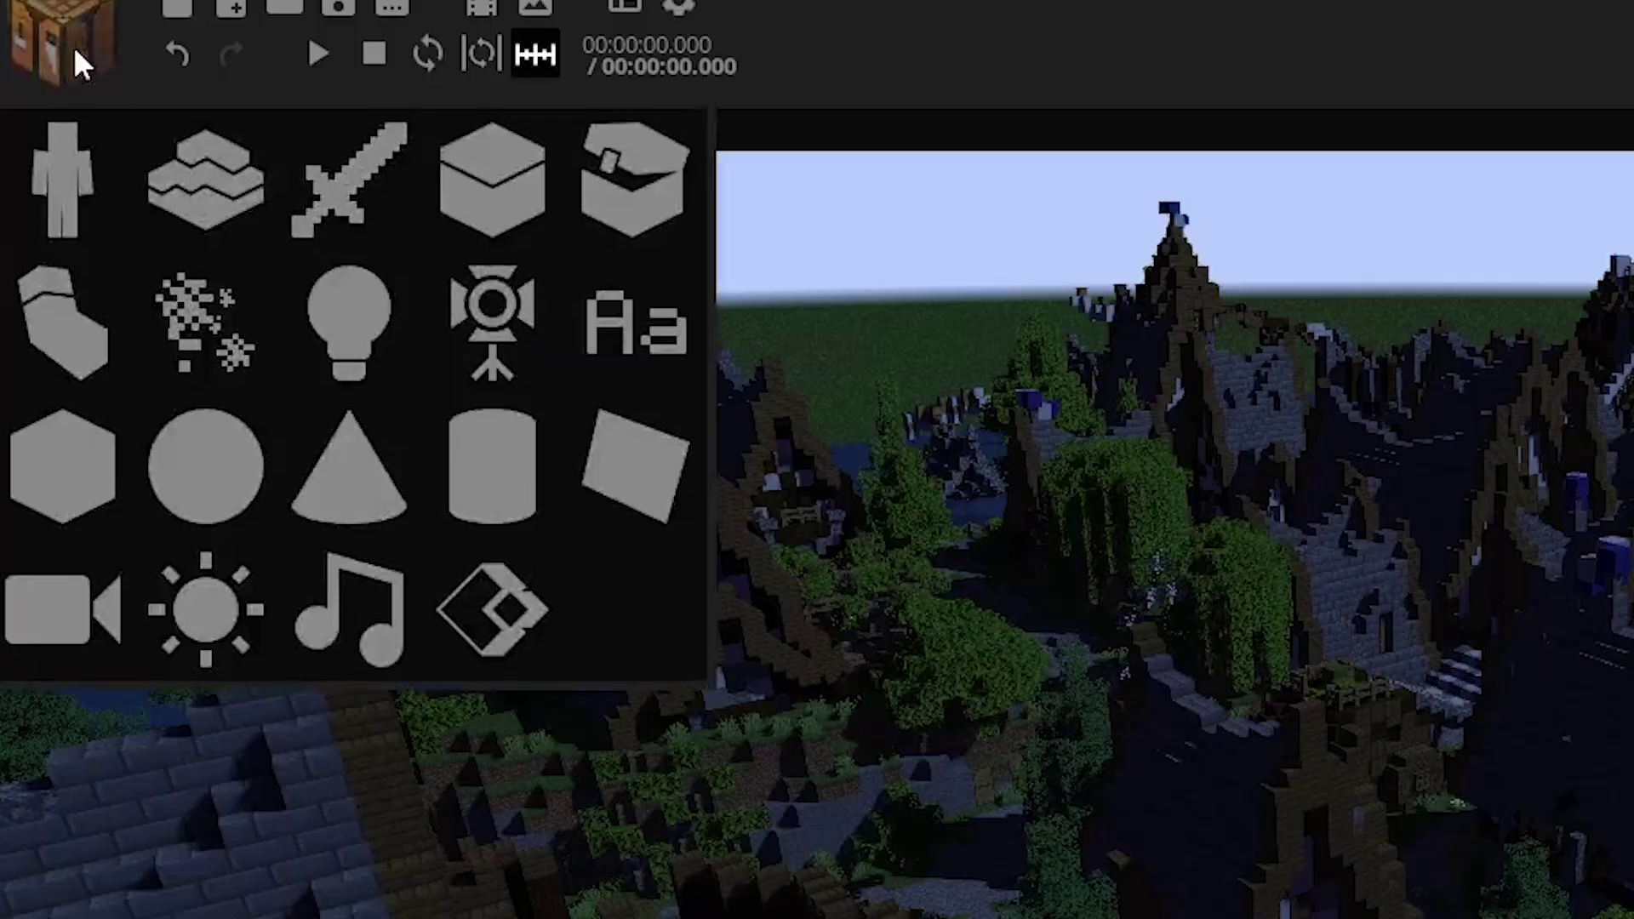
Step: Create a Sphere with a custom rotation point, nest it under Island village, and turn off clouds
{"action": "left_click", "coordinate": [161, 467]}
{"action": "left_click", "coordinate": [978, 616]}
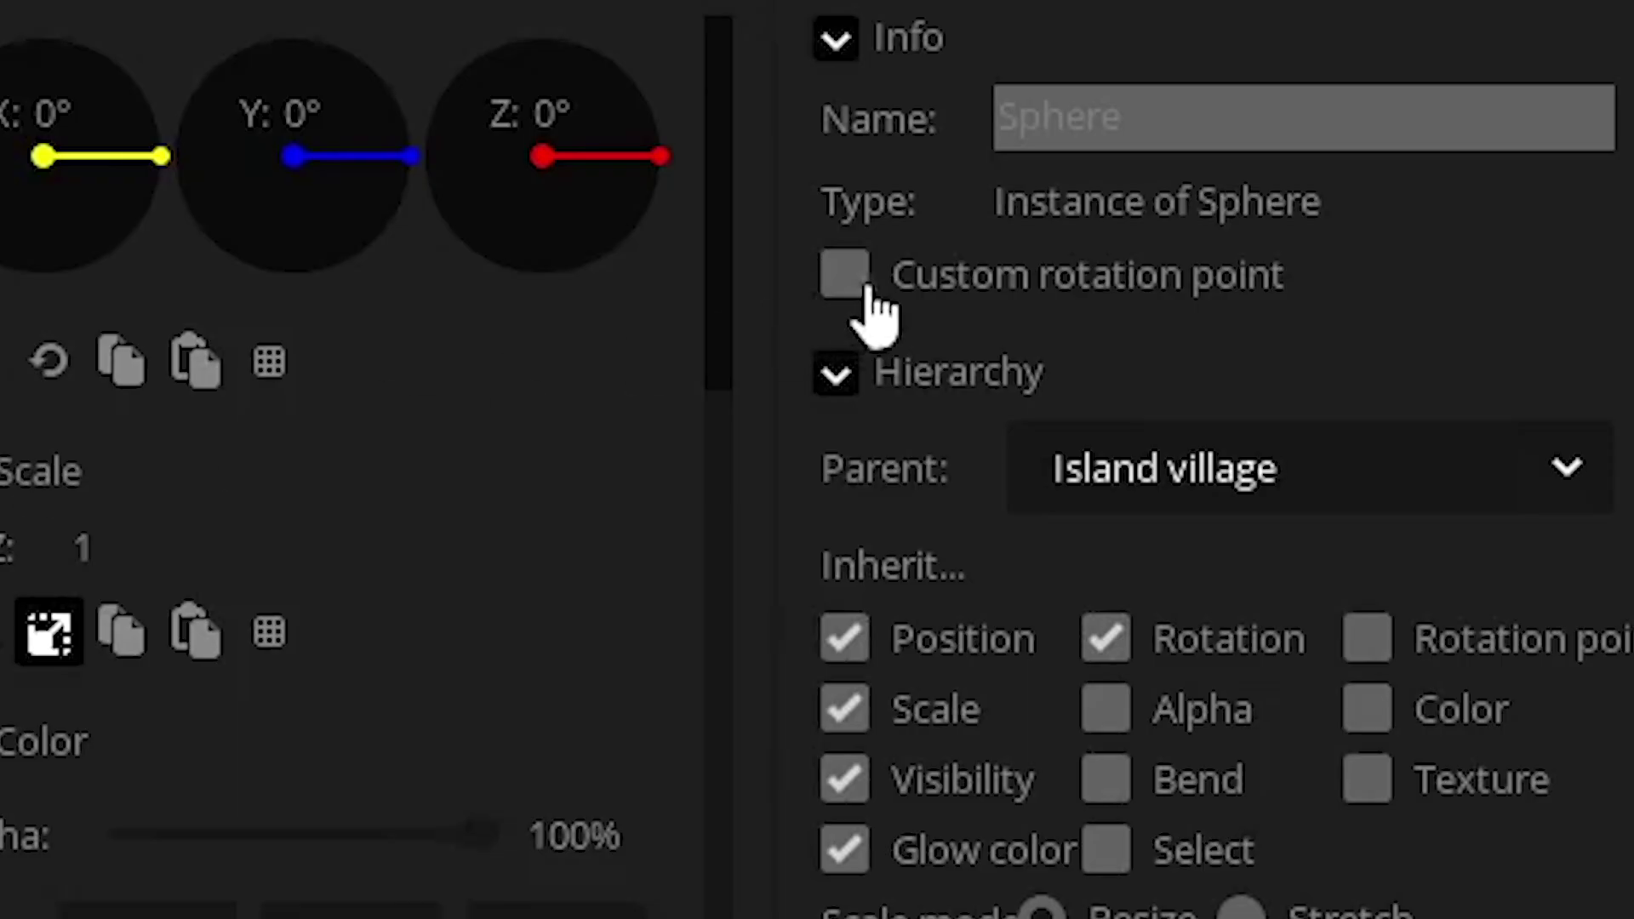
{"action": "left_click", "coordinate": [846, 273]}
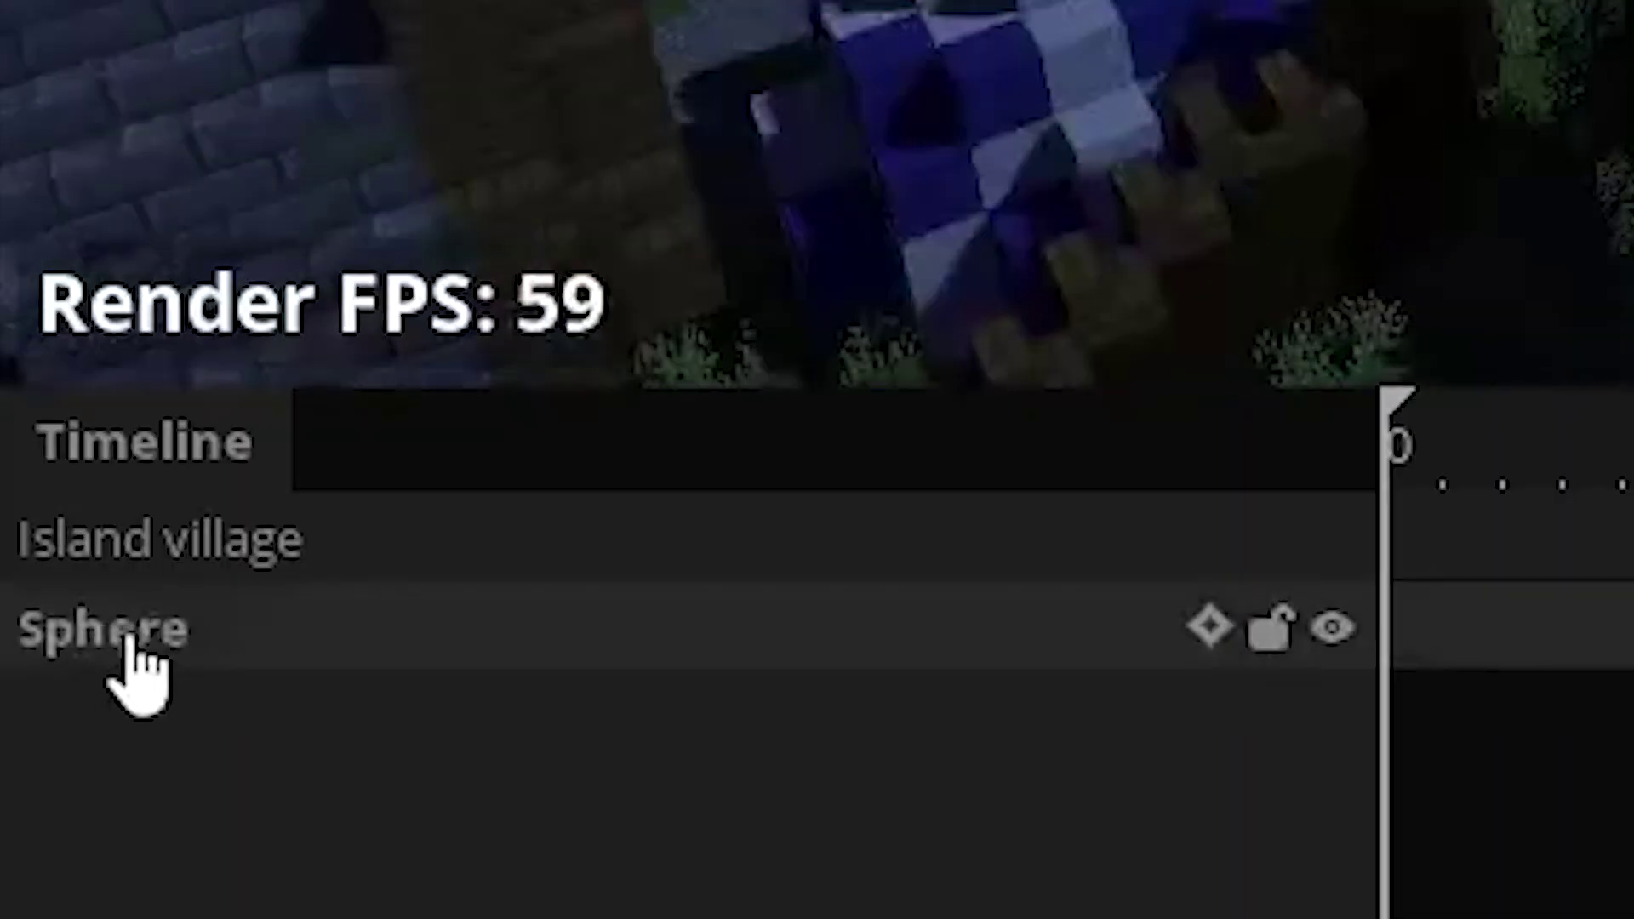
{"action": "left_click_drag", "start_coordinate": [120, 649], "coordinate": [150, 543]}
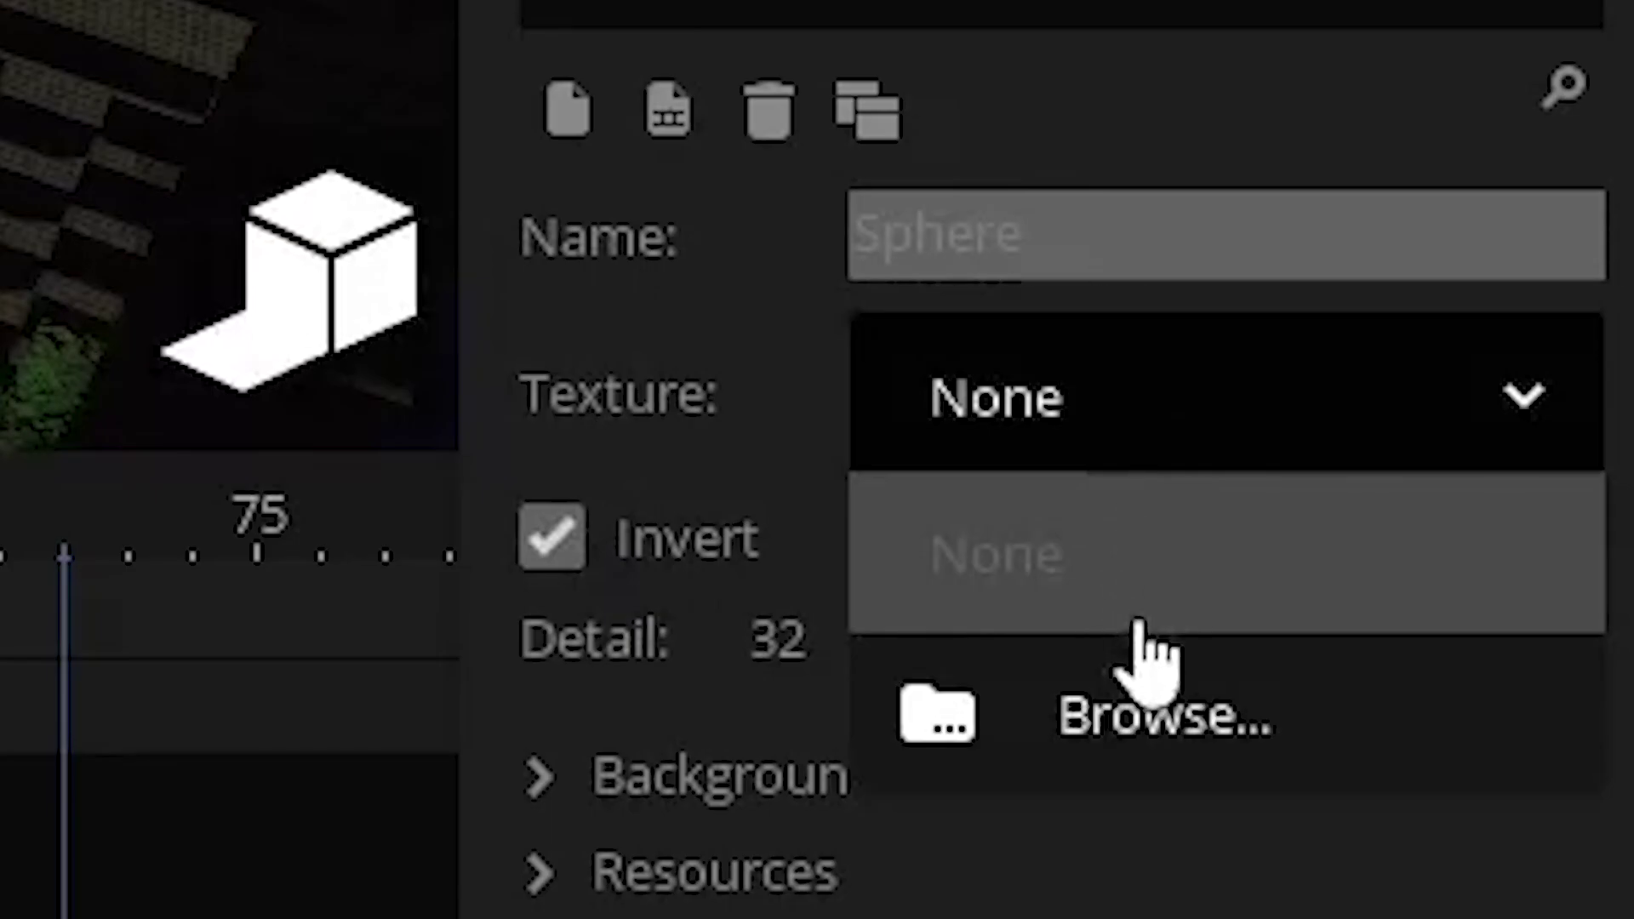
{"action": "left_click", "coordinate": [1141, 757]}
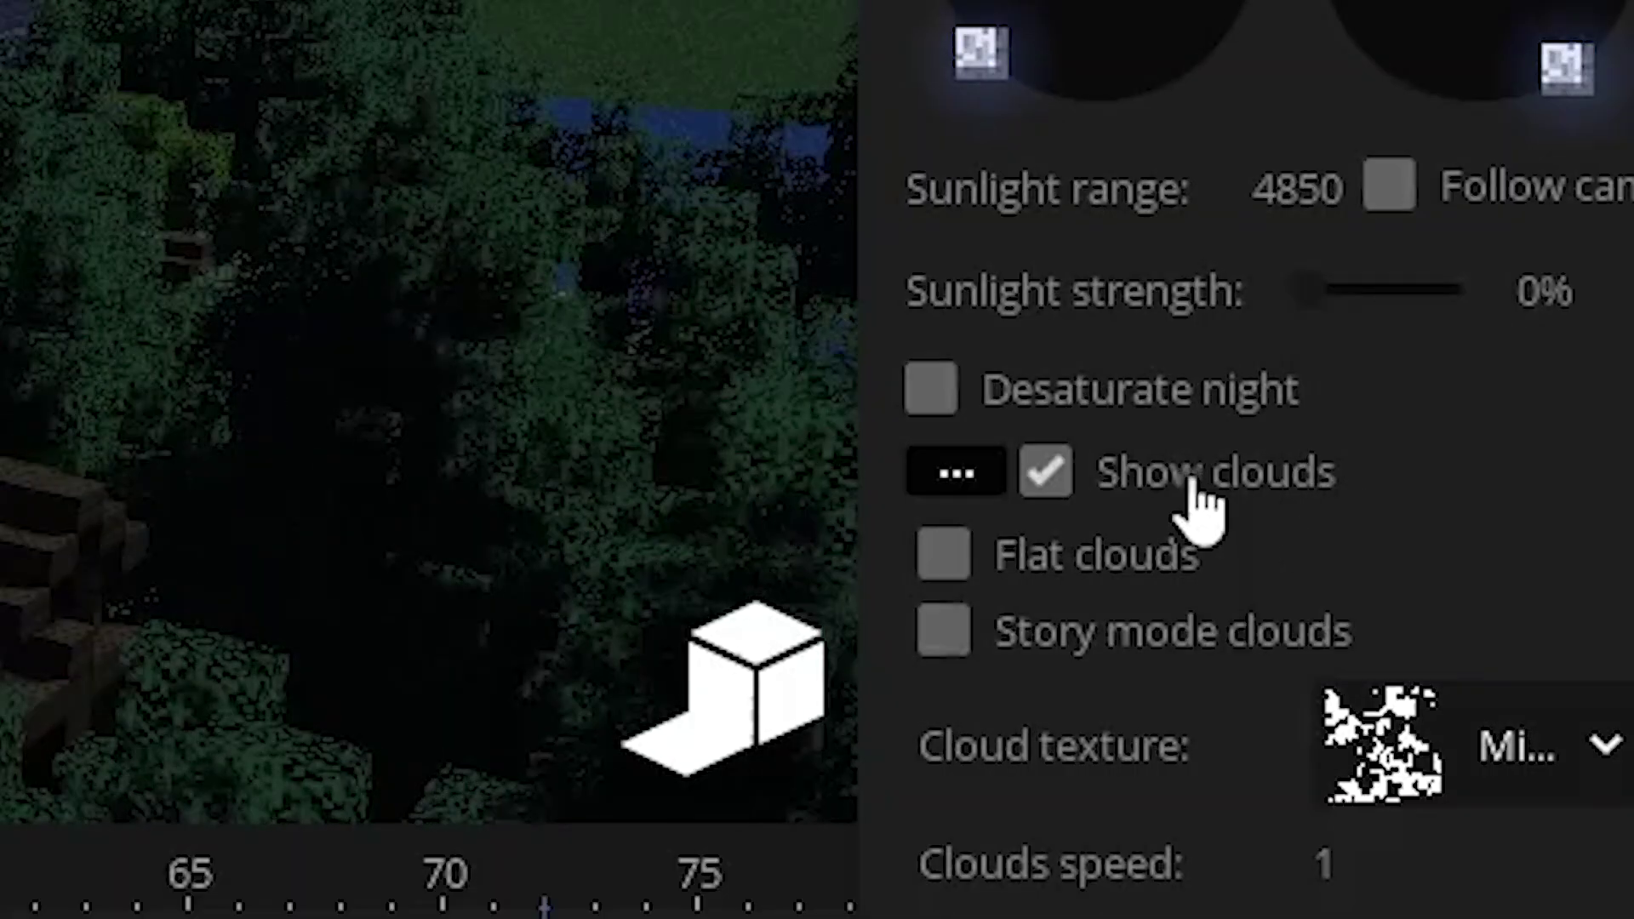
{"action": "left_click", "coordinate": [1191, 483]}
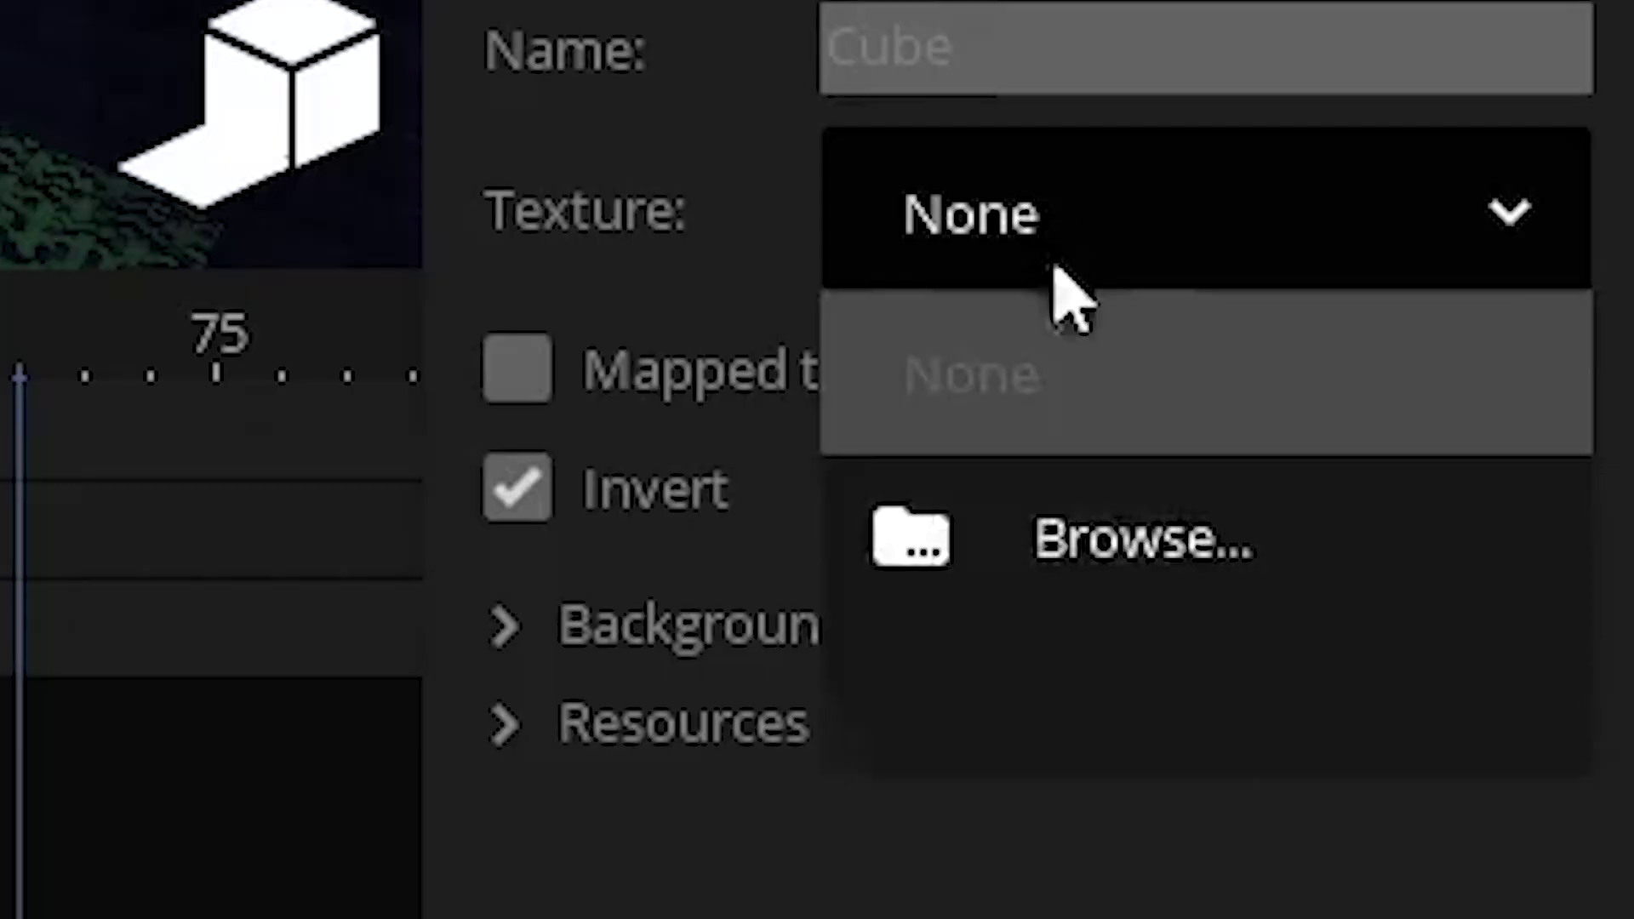
Step: Give the cube an inverted, mapped lightray_cube texture with mix colour and 100% brightness
{"action": "left_click", "coordinate": [824, 580]}
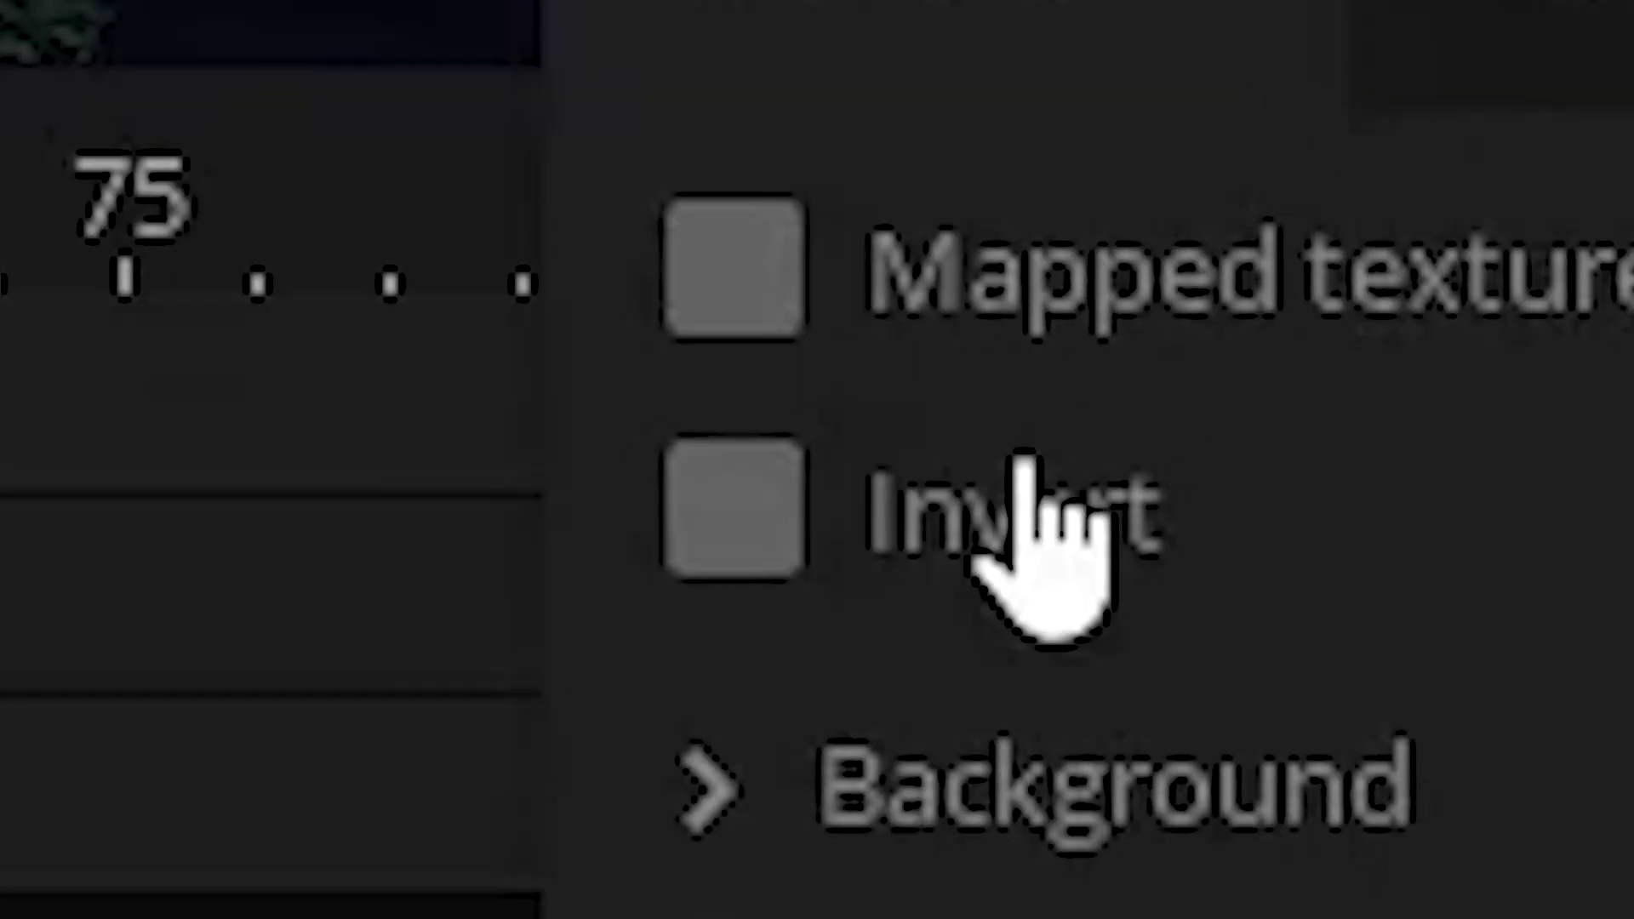
{"action": "left_click", "coordinate": [1029, 477]}
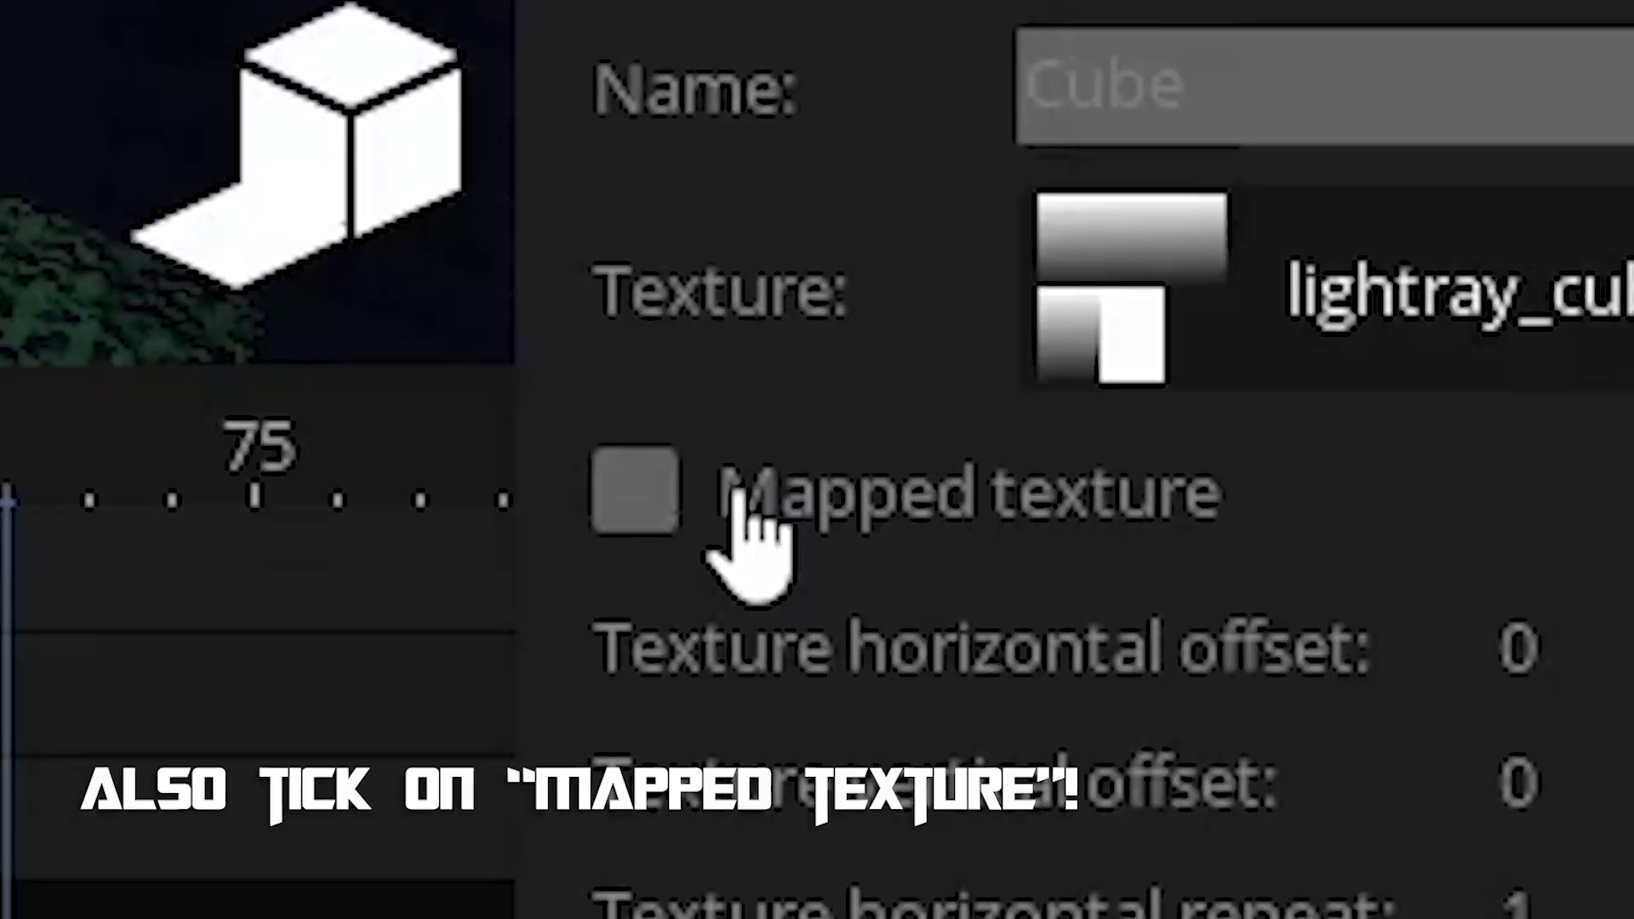
{"action": "left_click", "coordinate": [732, 504]}
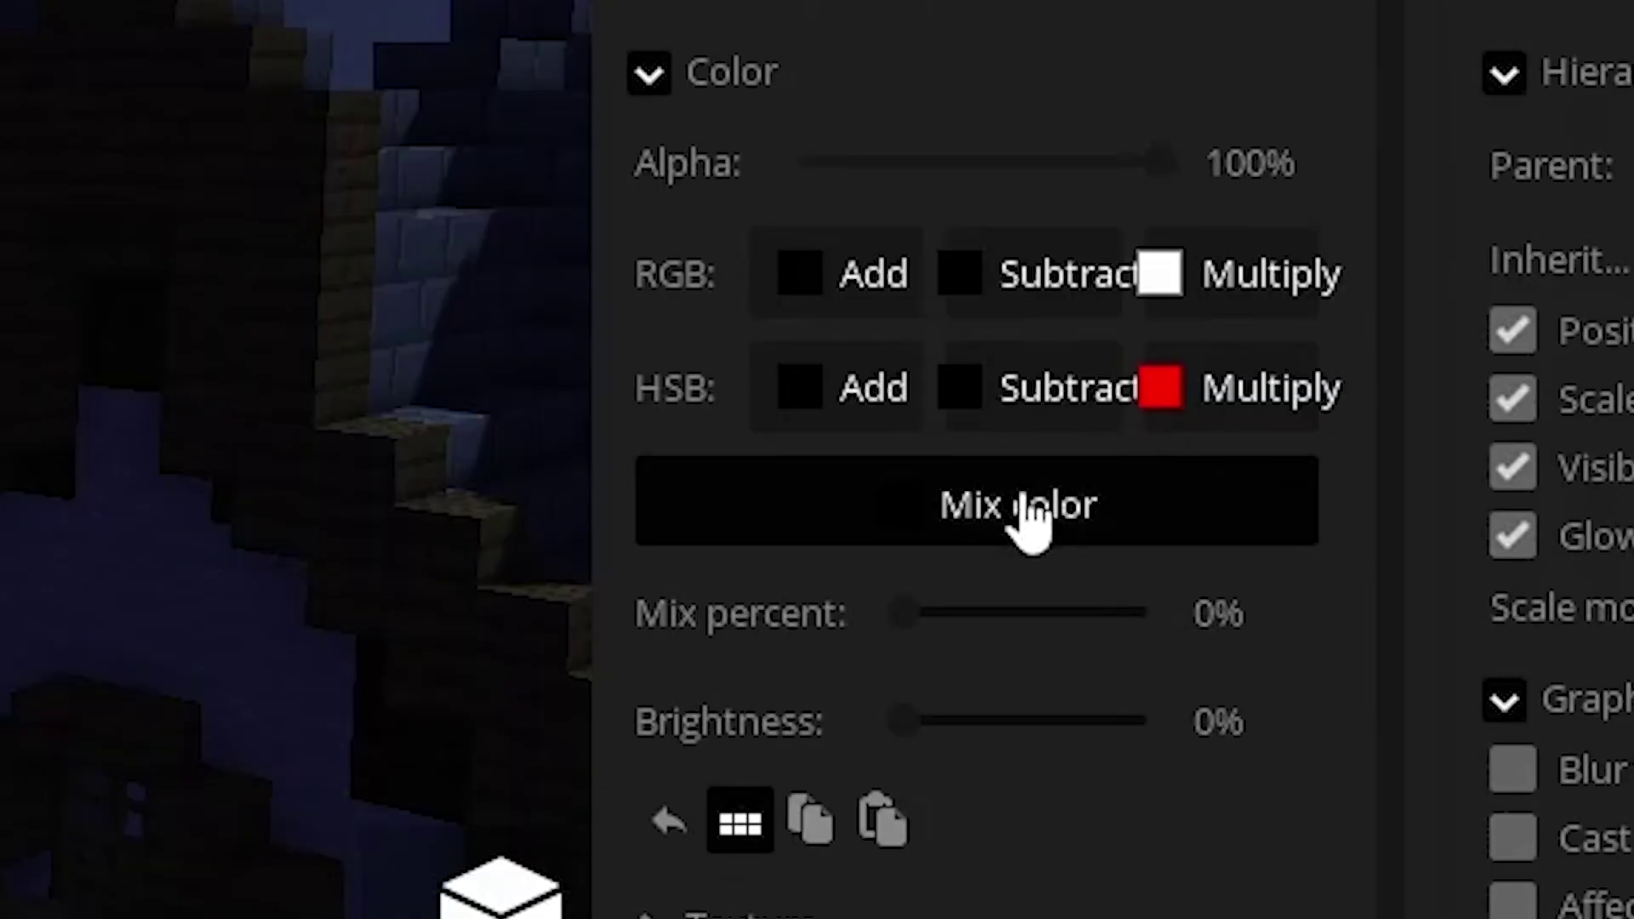
{"action": "left_click", "coordinate": [1029, 517]}
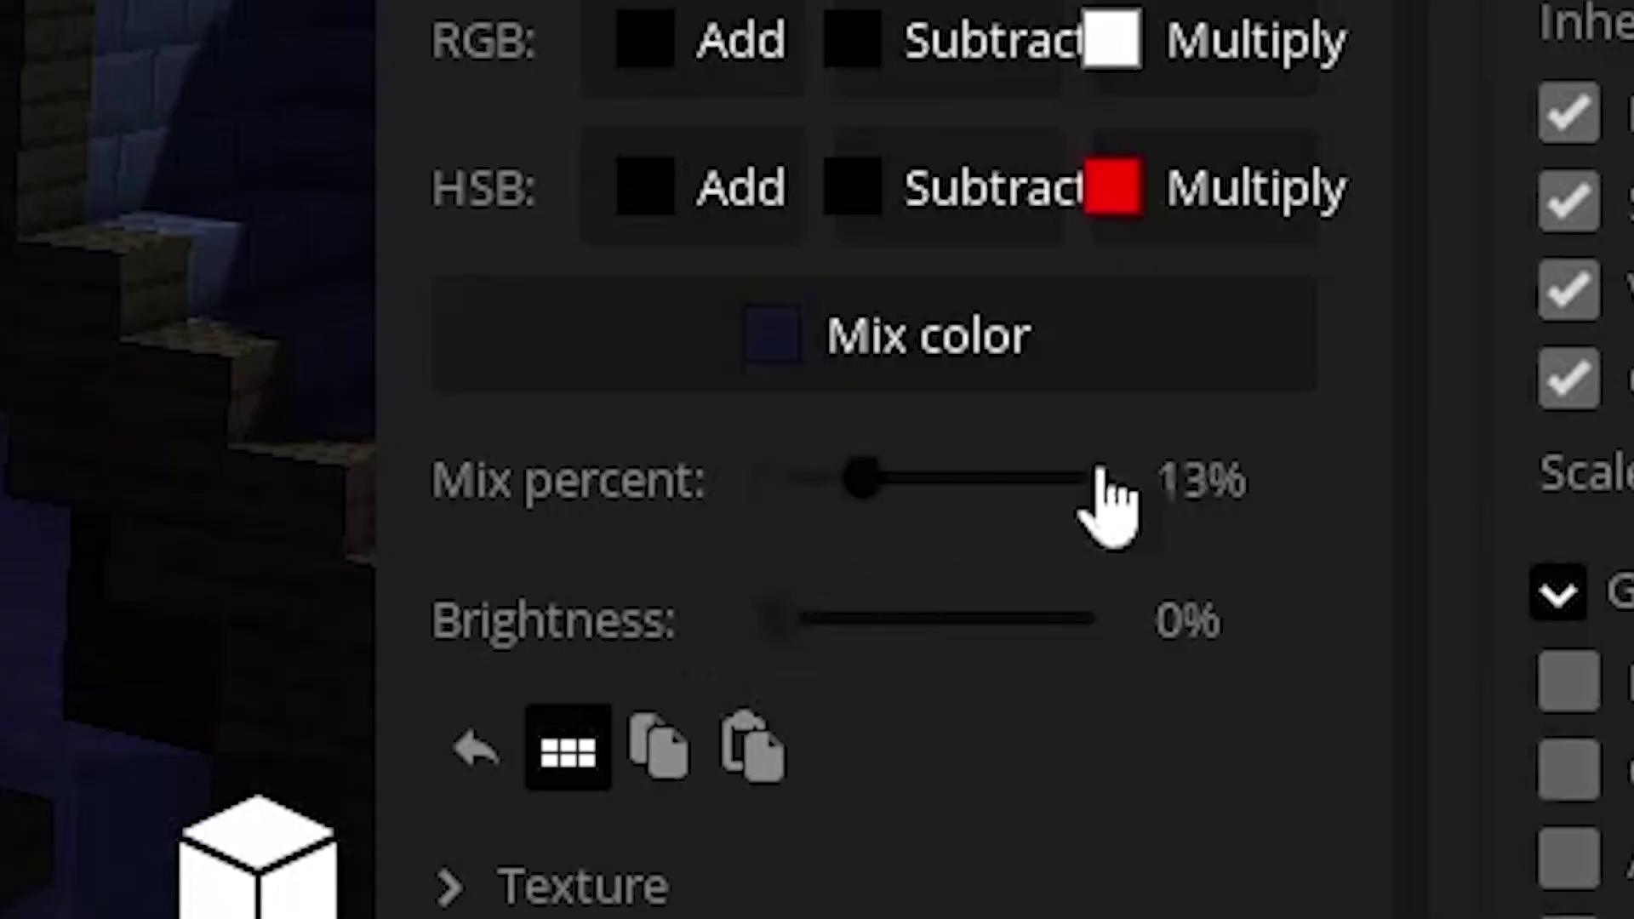
{"action": "left_click_drag", "start_coordinate": [776, 619], "coordinate": [1436, 663]}
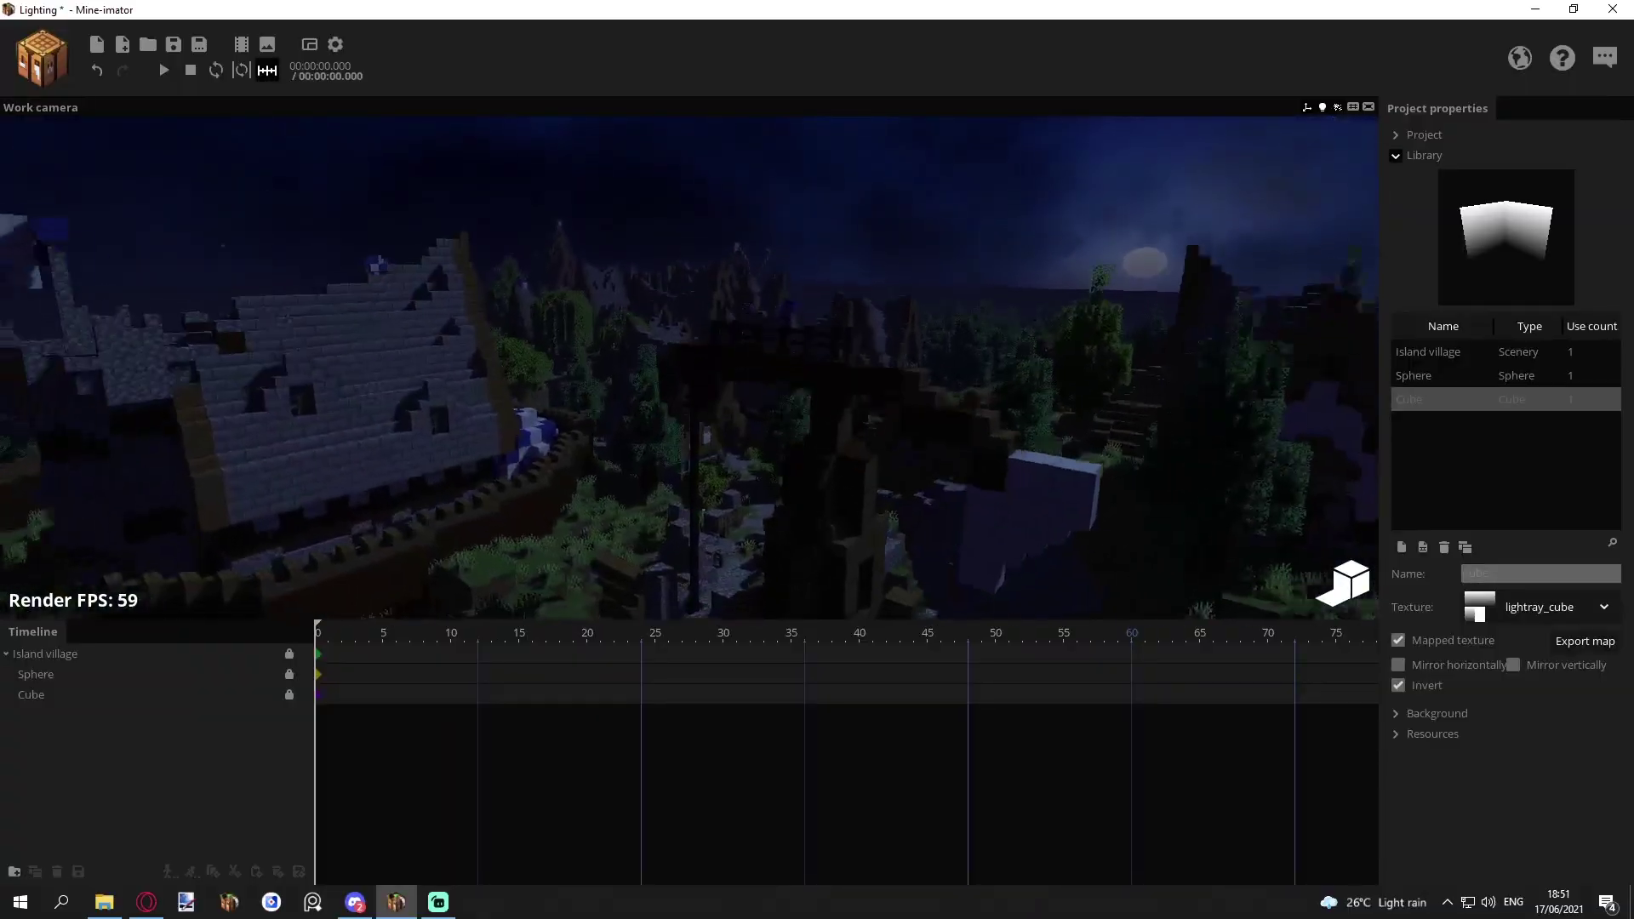
{"action": "right_click_drag", "start_coordinate": [488, 522], "coordinate": [488, 522]}
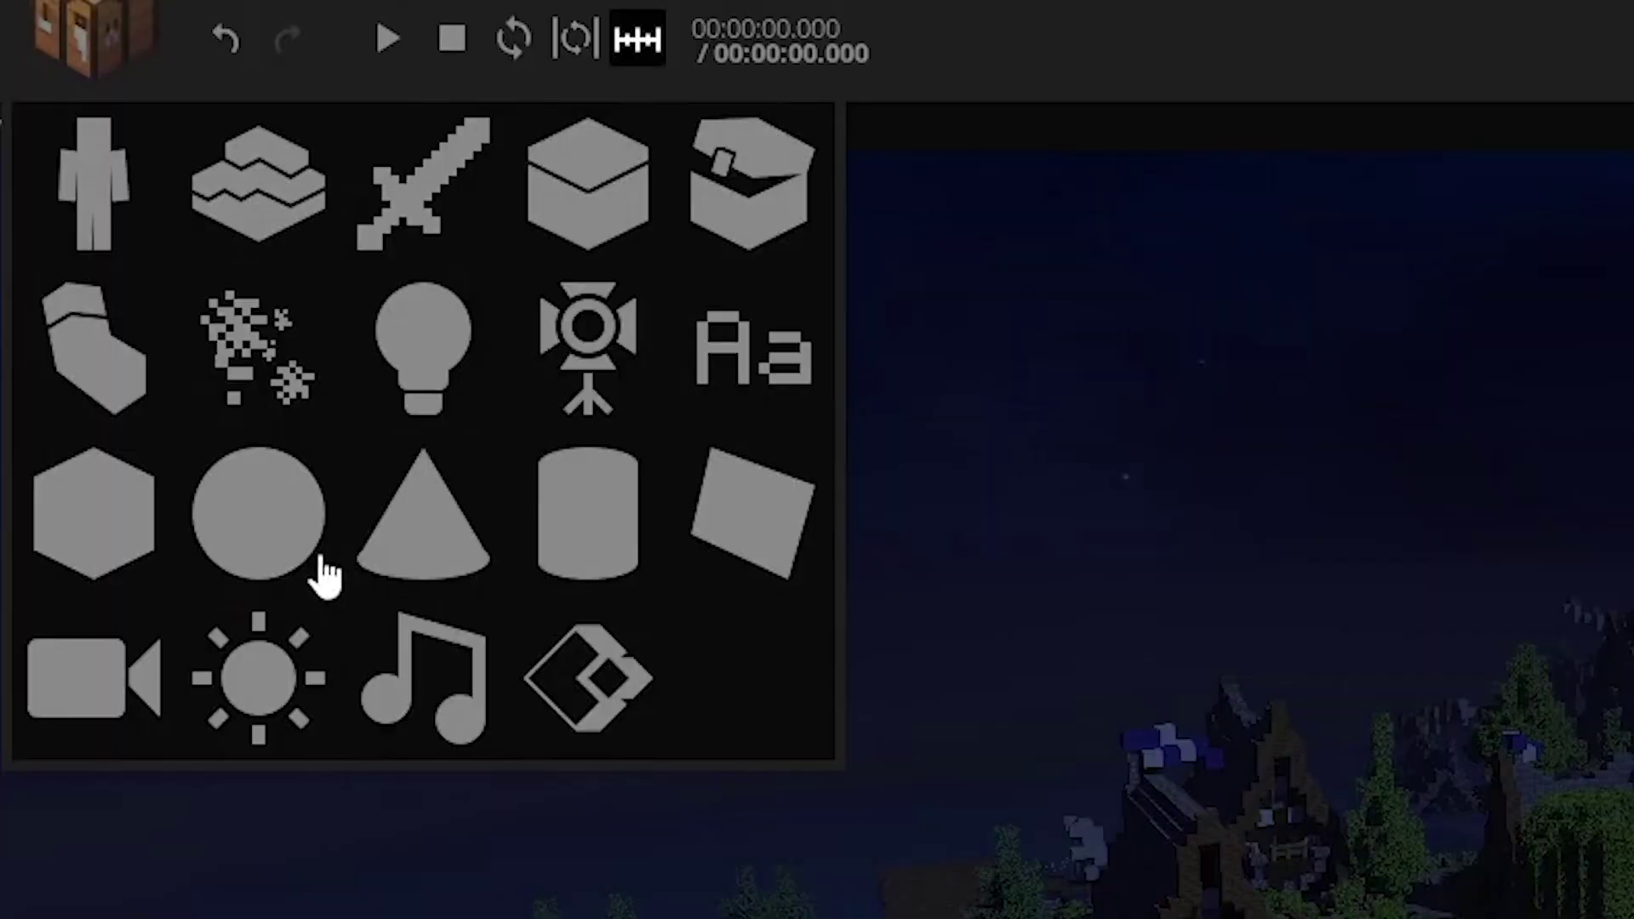
{"action": "left_click", "coordinate": [139, 569]}
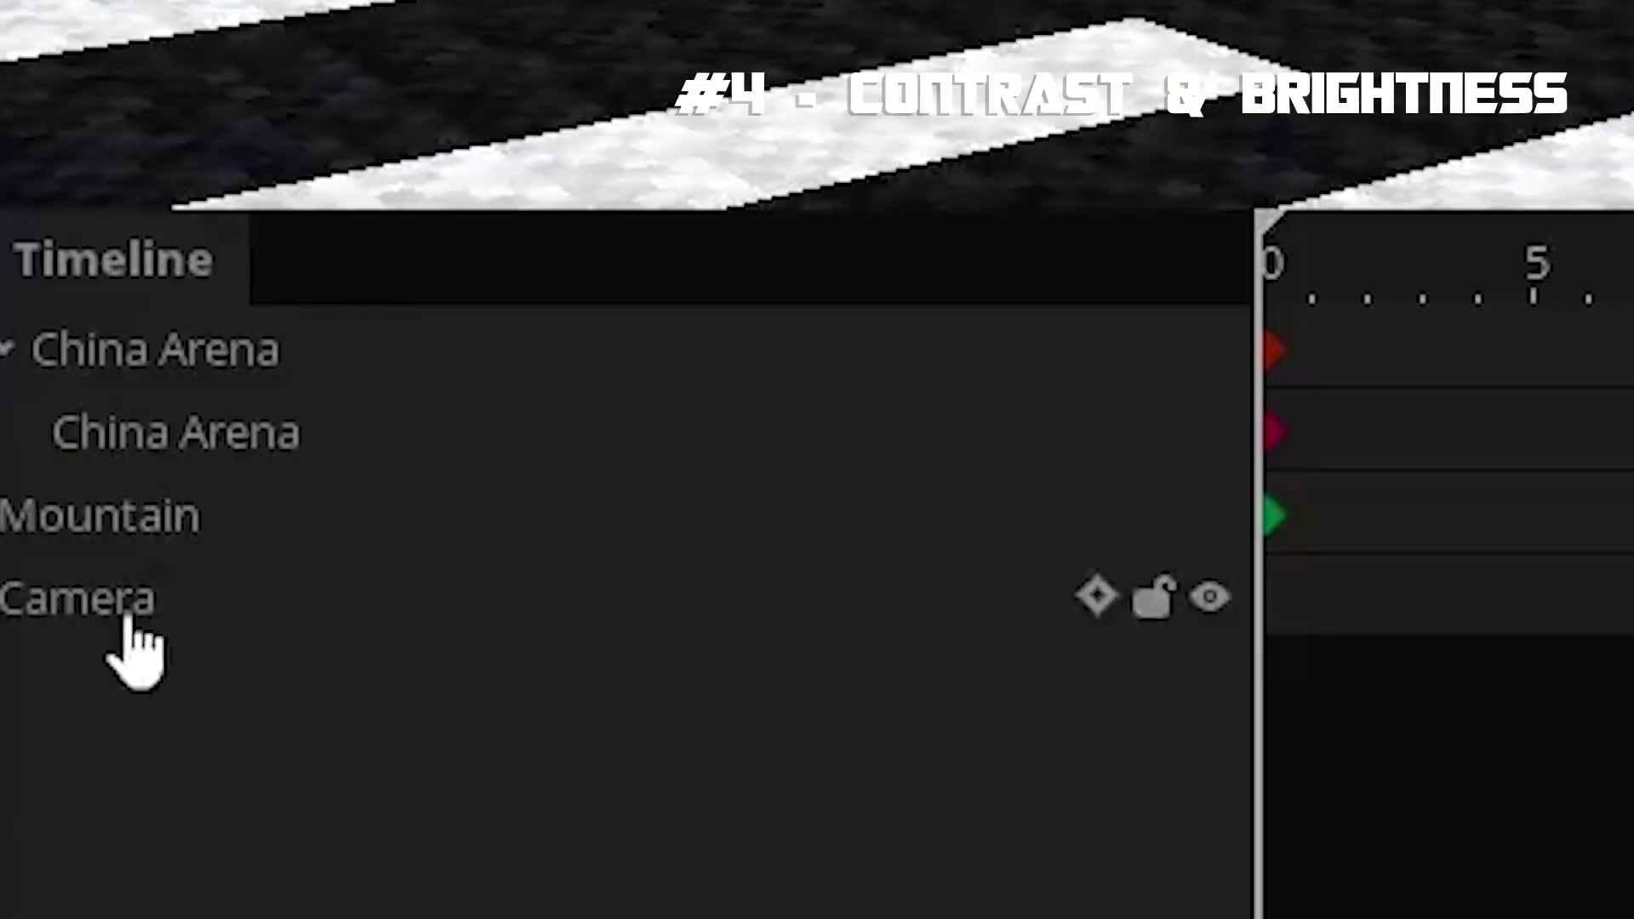
Step: Enable camera colour correction, pick a dark blue scene light, and raise contrast to 100%
{"action": "left_click", "coordinate": [31, 733]}
{"action": "left_click", "coordinate": [1555, 419]}
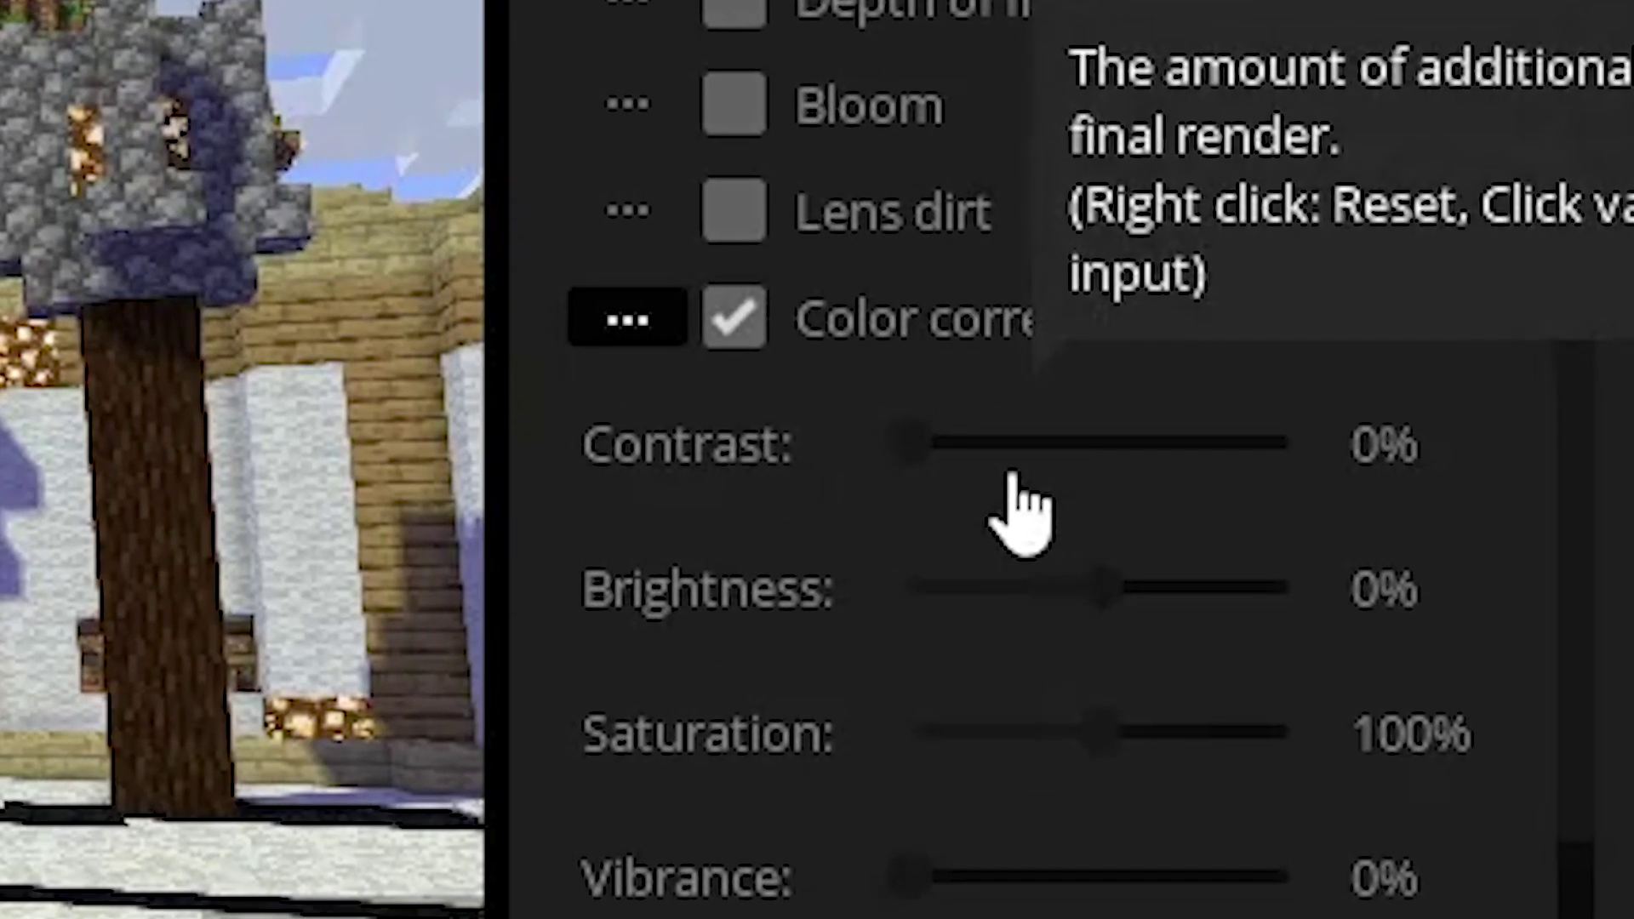
{"action": "left_click_drag", "start_coordinate": [1021, 511], "coordinate": [1293, 510]}
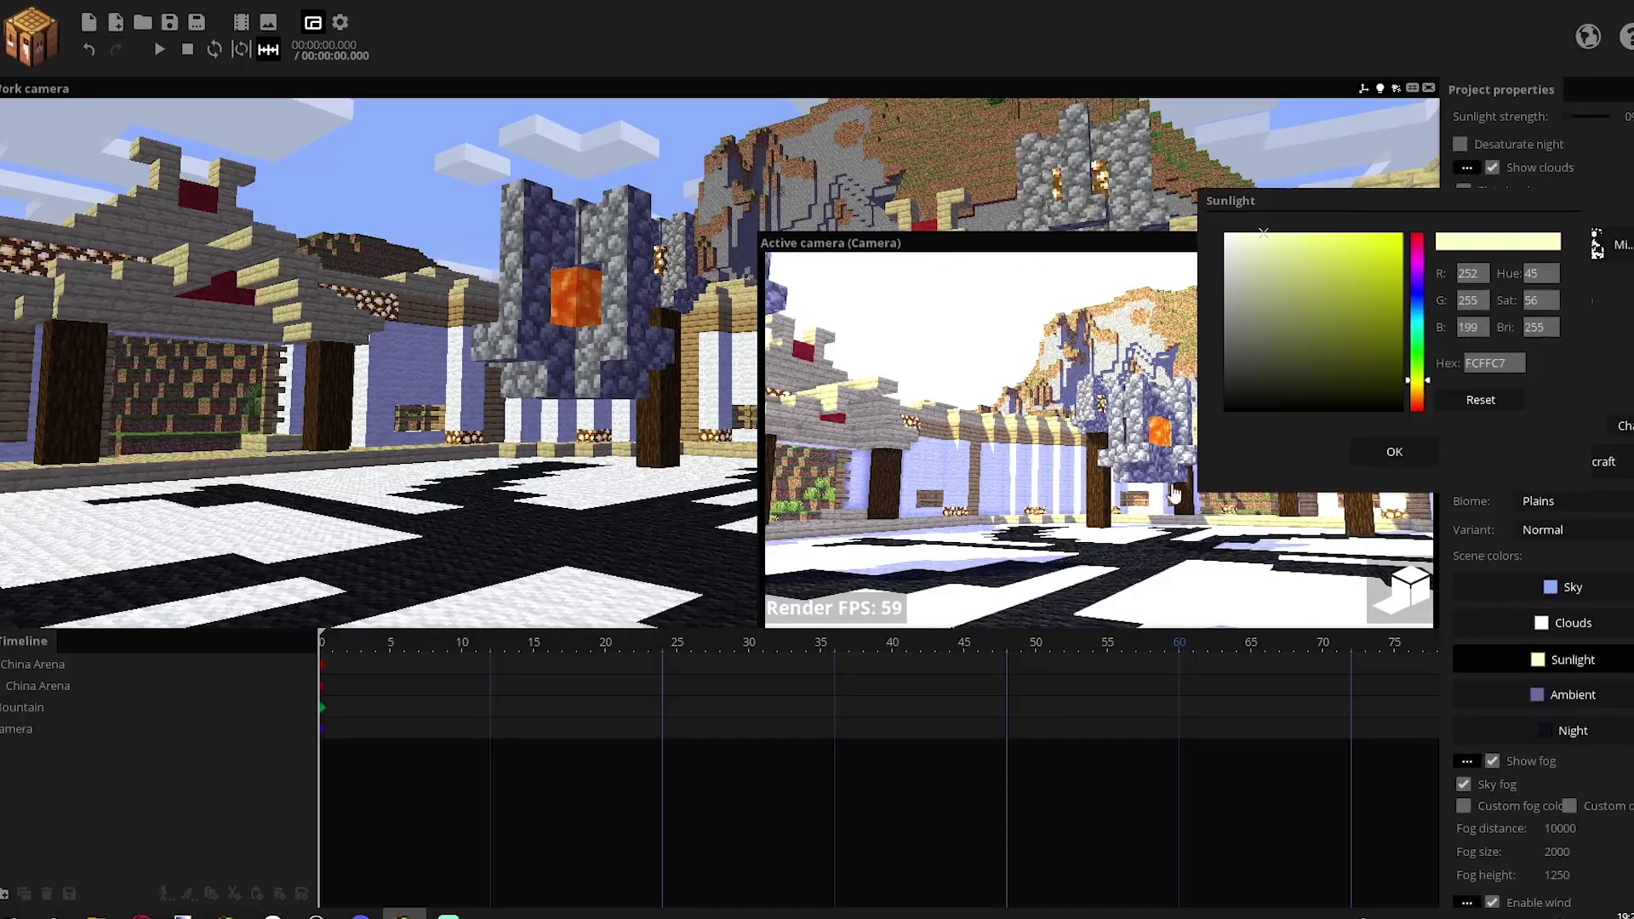
{"action": "left_click", "coordinate": [1364, 347]}
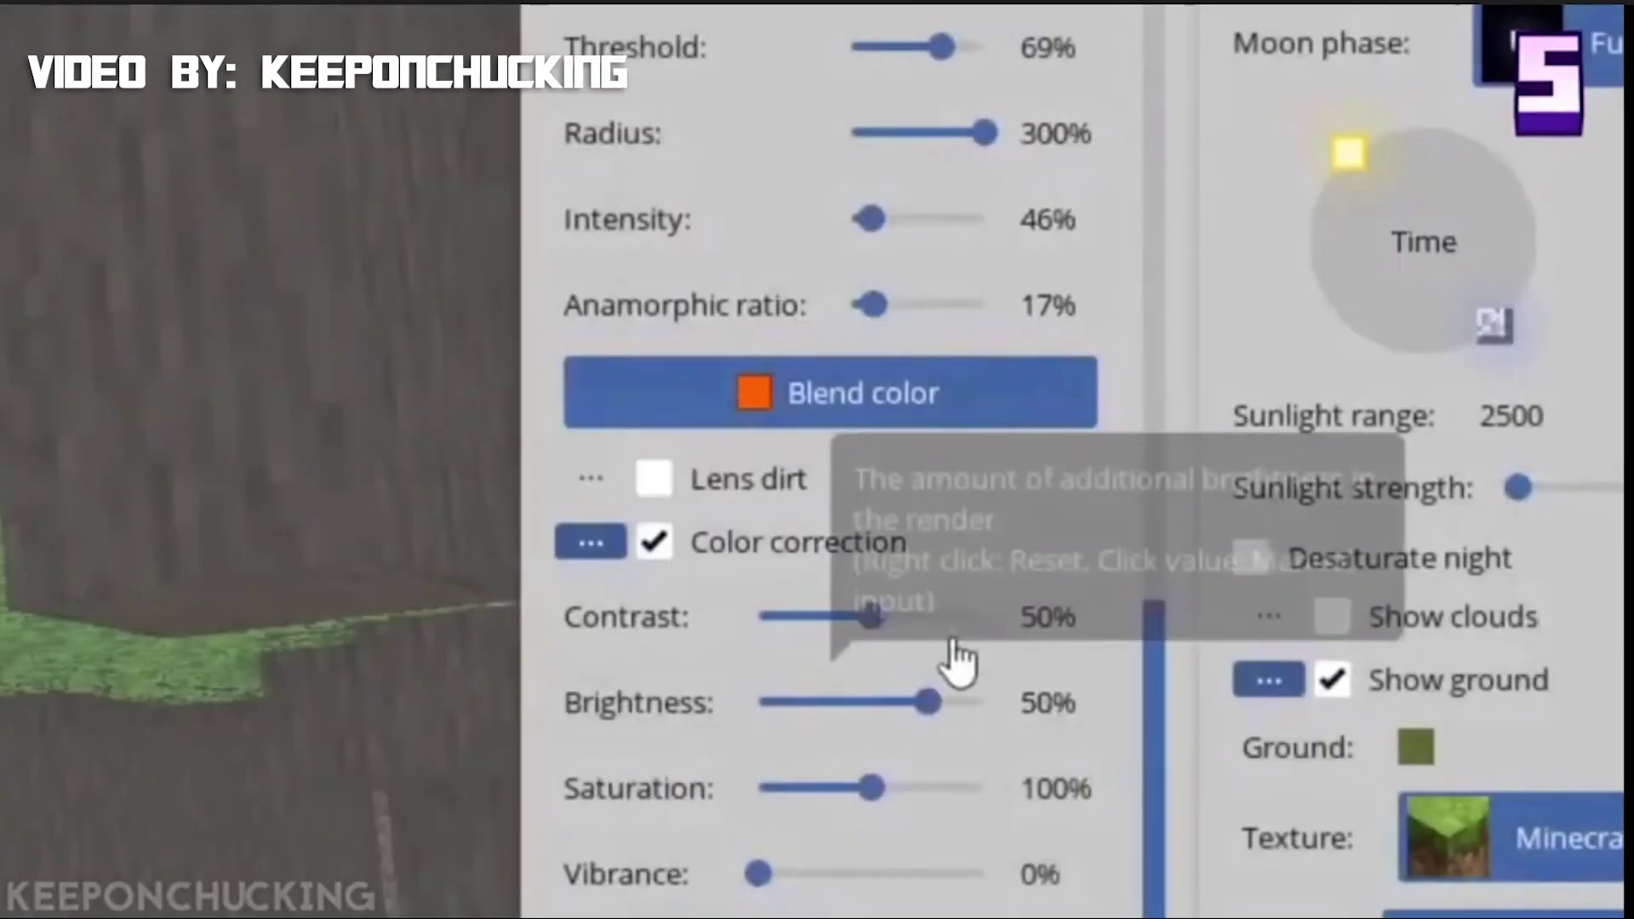
{"action": "left_click_drag", "start_coordinate": [949, 656], "coordinate": [1004, 631]}
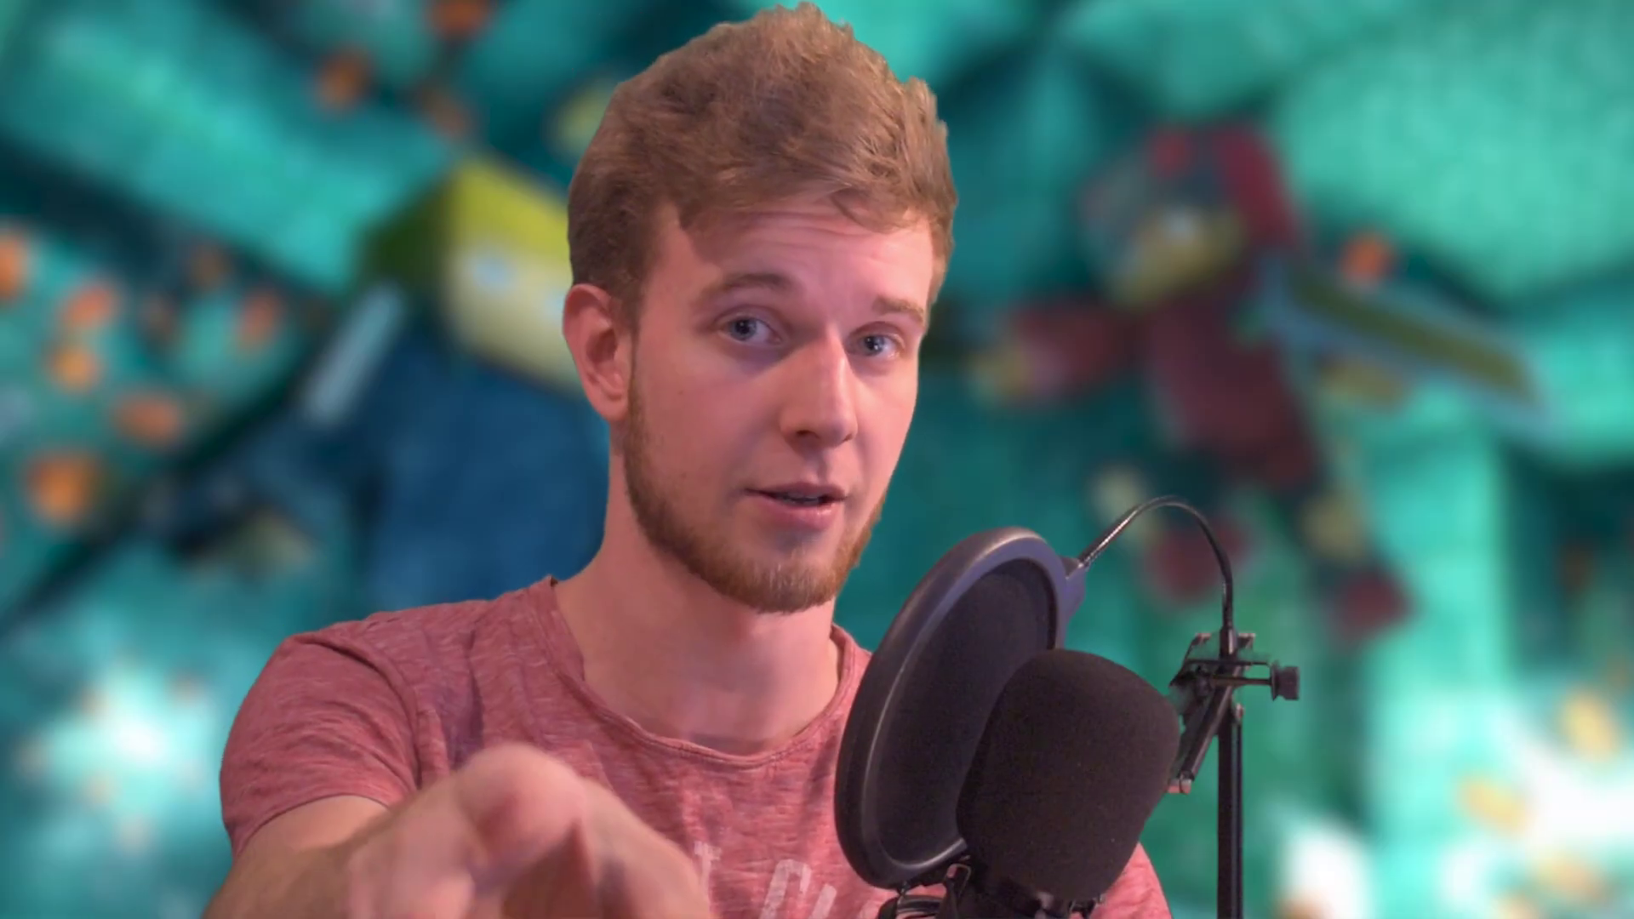
Step: Bring up the campfire scene and enlarge the Active camera preview panel
{"action": "scroll", "coordinate": [817, 459], "scroll_direction": "down", "scroll_amount": 5}
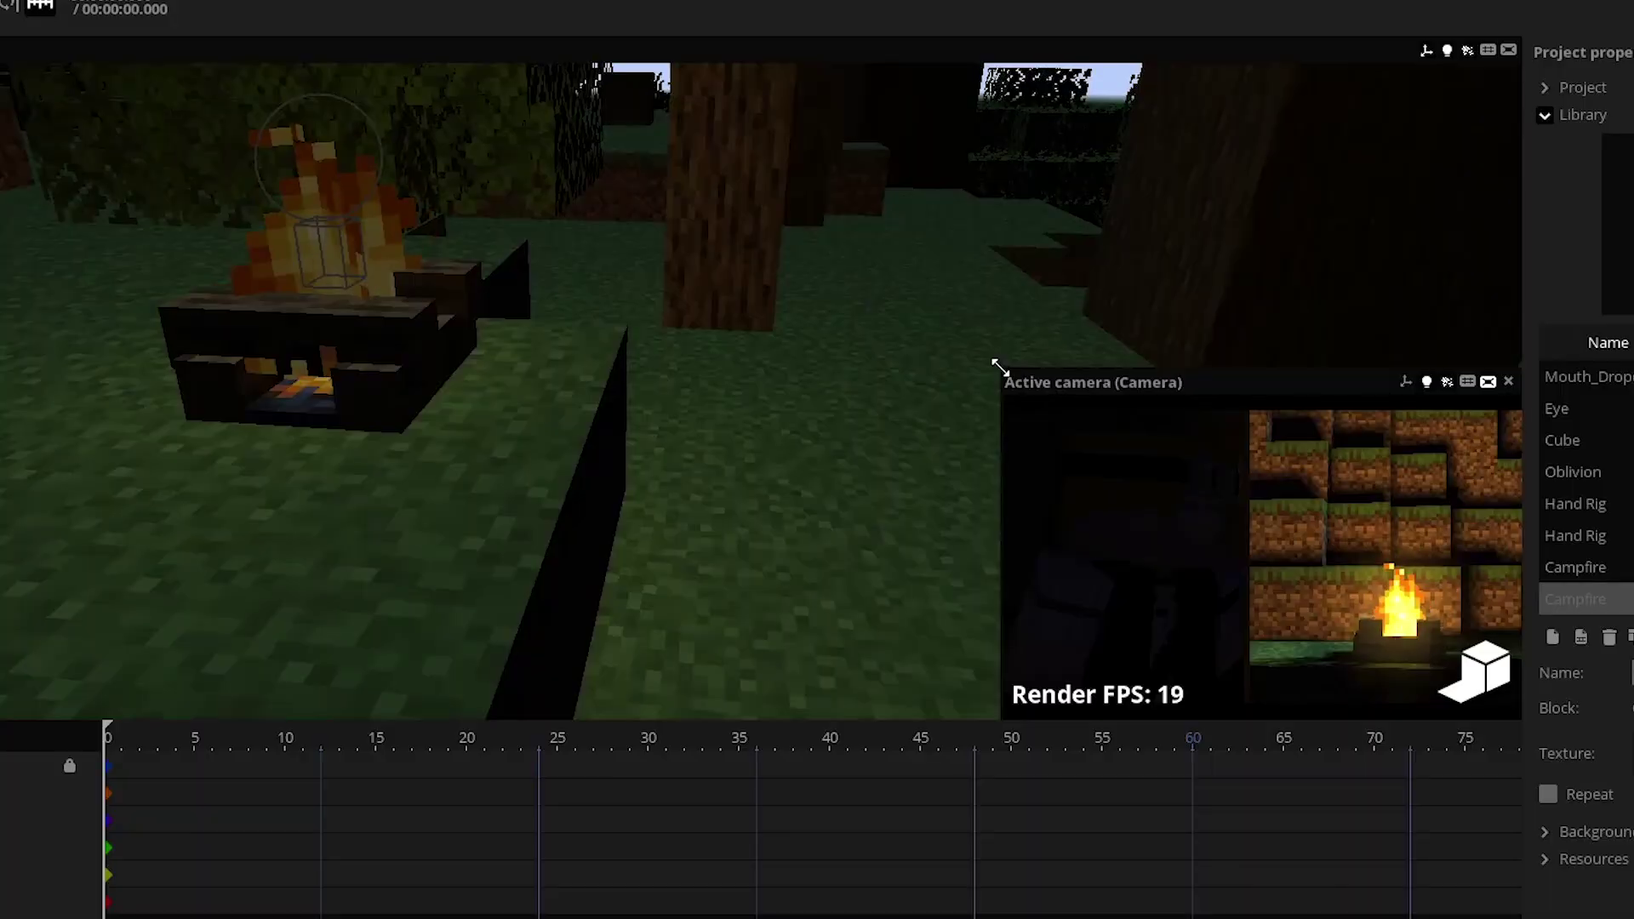
{"action": "left_click_drag", "start_coordinate": [994, 366], "coordinate": [752, 257]}
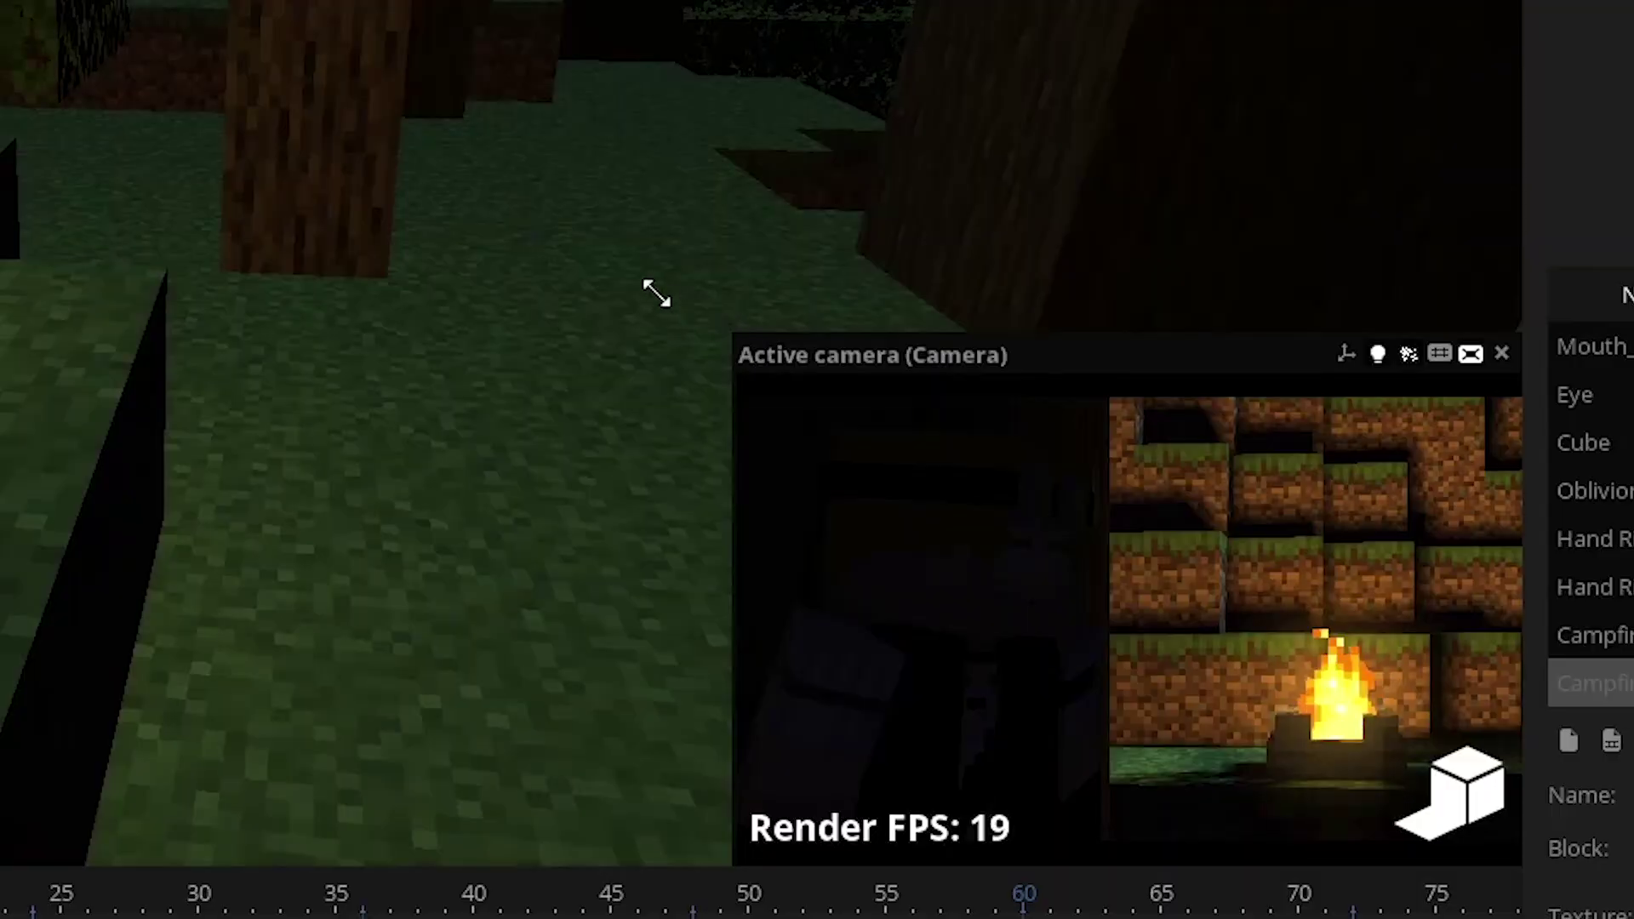
Step: Enlarge the camera preview to fill most of the screen and render it in high quality
{"action": "left_click_drag", "start_coordinate": [655, 294], "coordinate": [332, 161]}
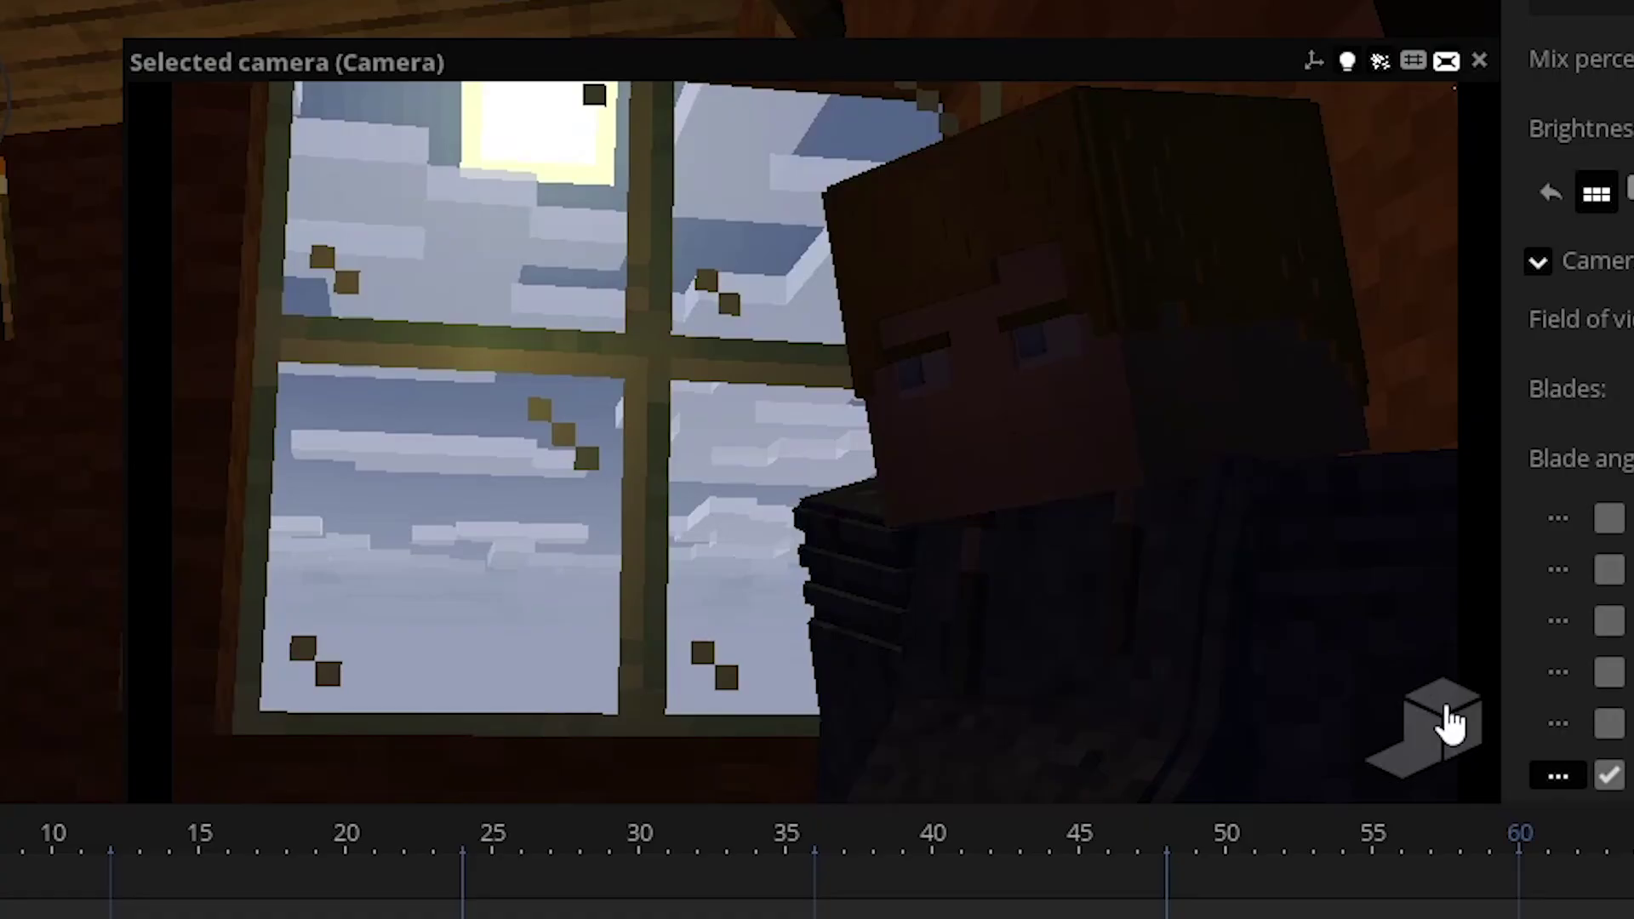
{"action": "left_click", "coordinate": [1447, 722]}
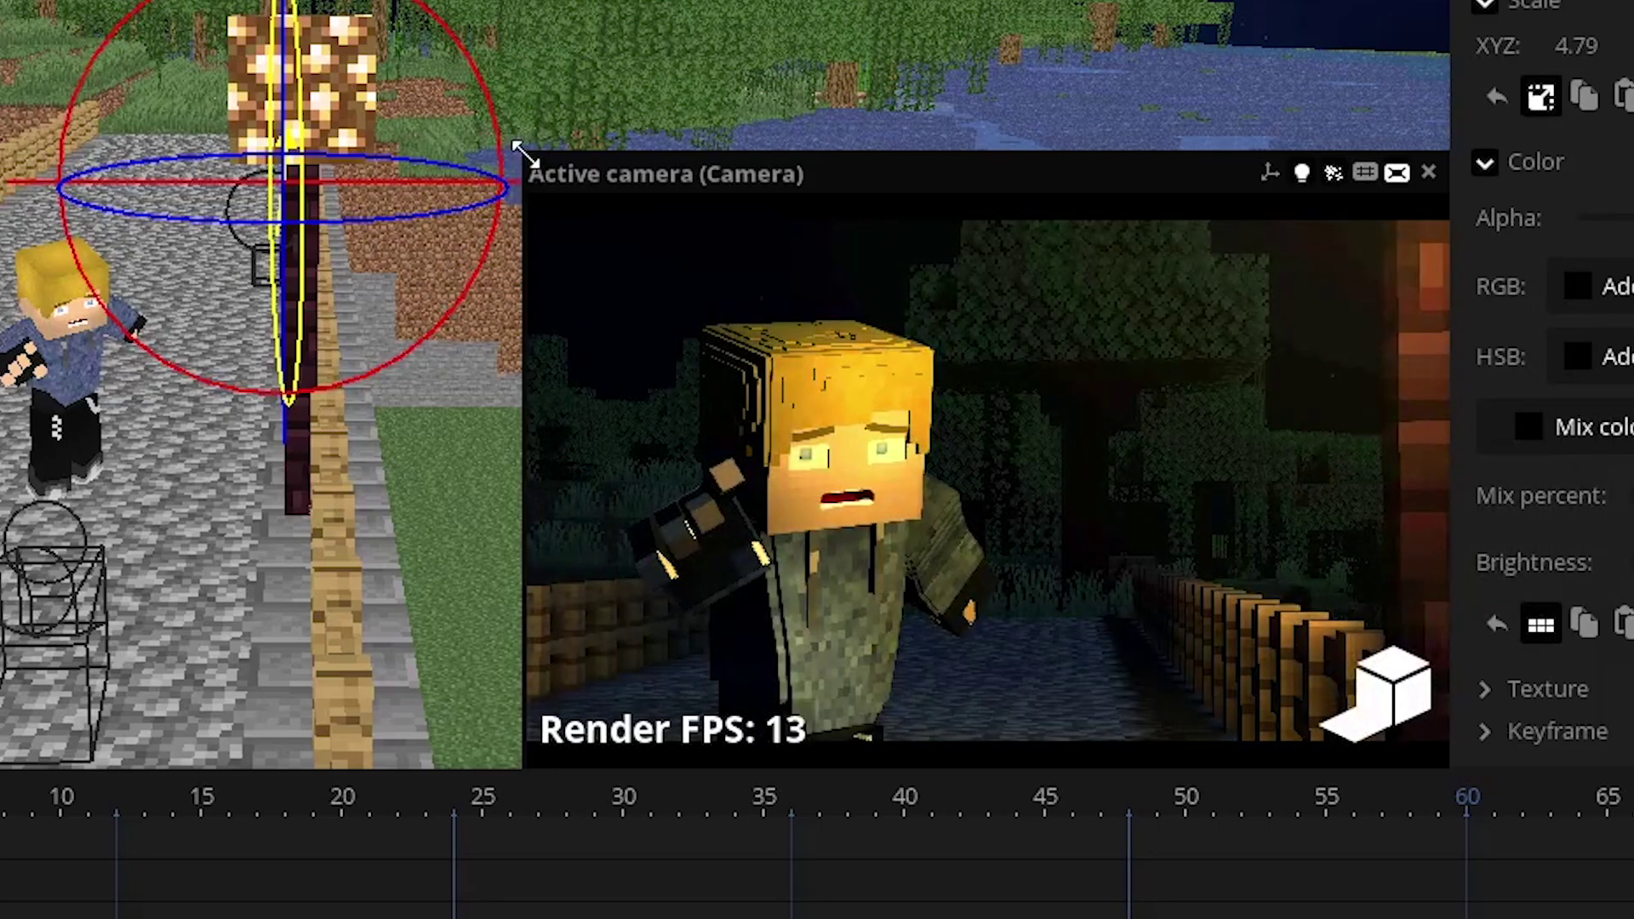
{"action": "left_click_drag", "start_coordinate": [518, 151], "coordinate": [73, 0]}
{"action": "scroll", "coordinate": [1540, 425], "scroll_direction": "down", "scroll_amount": 2}
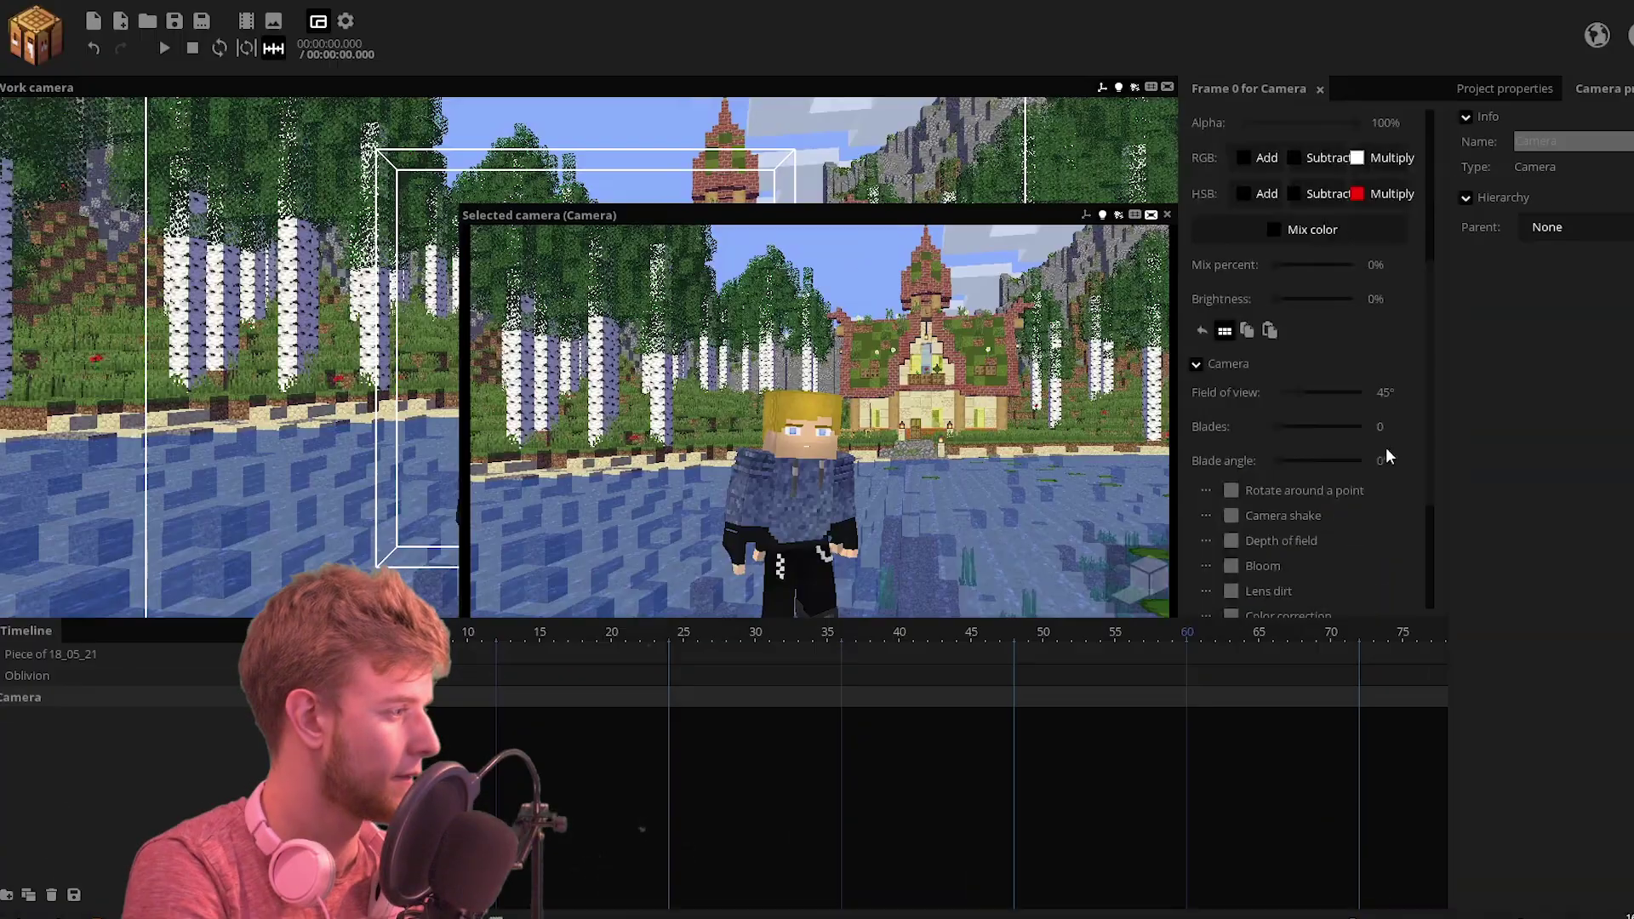
Step: Narrow the camera field of view to 24° and rotate the character's left eyebrow
{"action": "left_click_drag", "start_coordinate": [1293, 400], "coordinate": [1283, 400]}
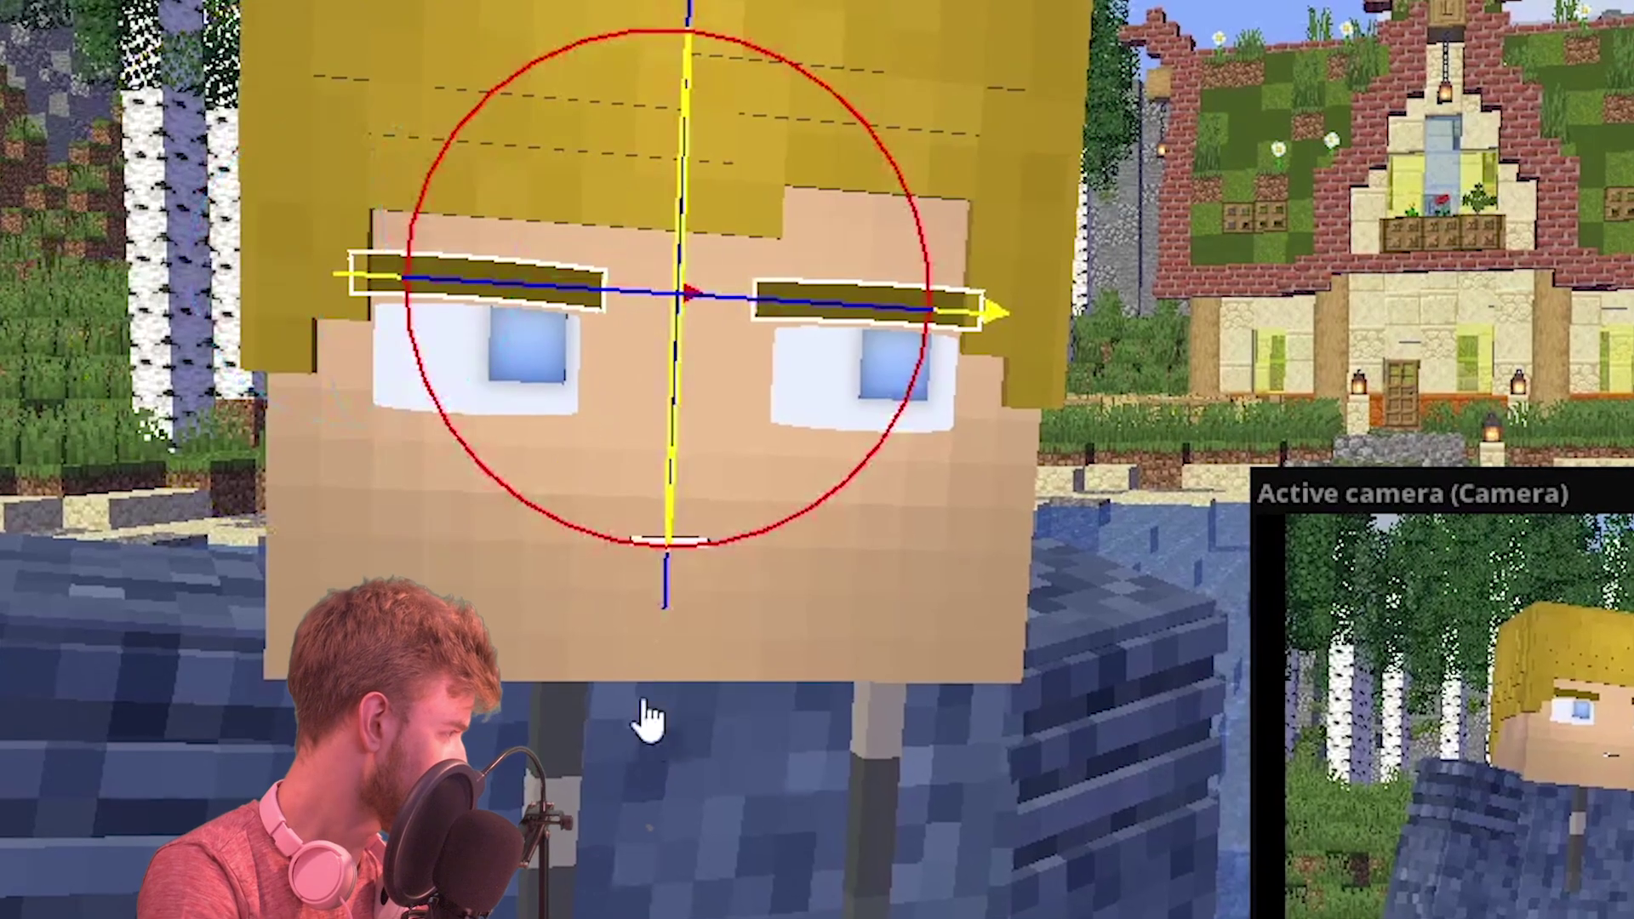
{"action": "left_click_drag", "start_coordinate": [649, 719], "coordinate": [664, 612]}
{"action": "left_click", "coordinate": [477, 271]}
{"action": "left_click_drag", "start_coordinate": [519, 485], "coordinate": [675, 711]}
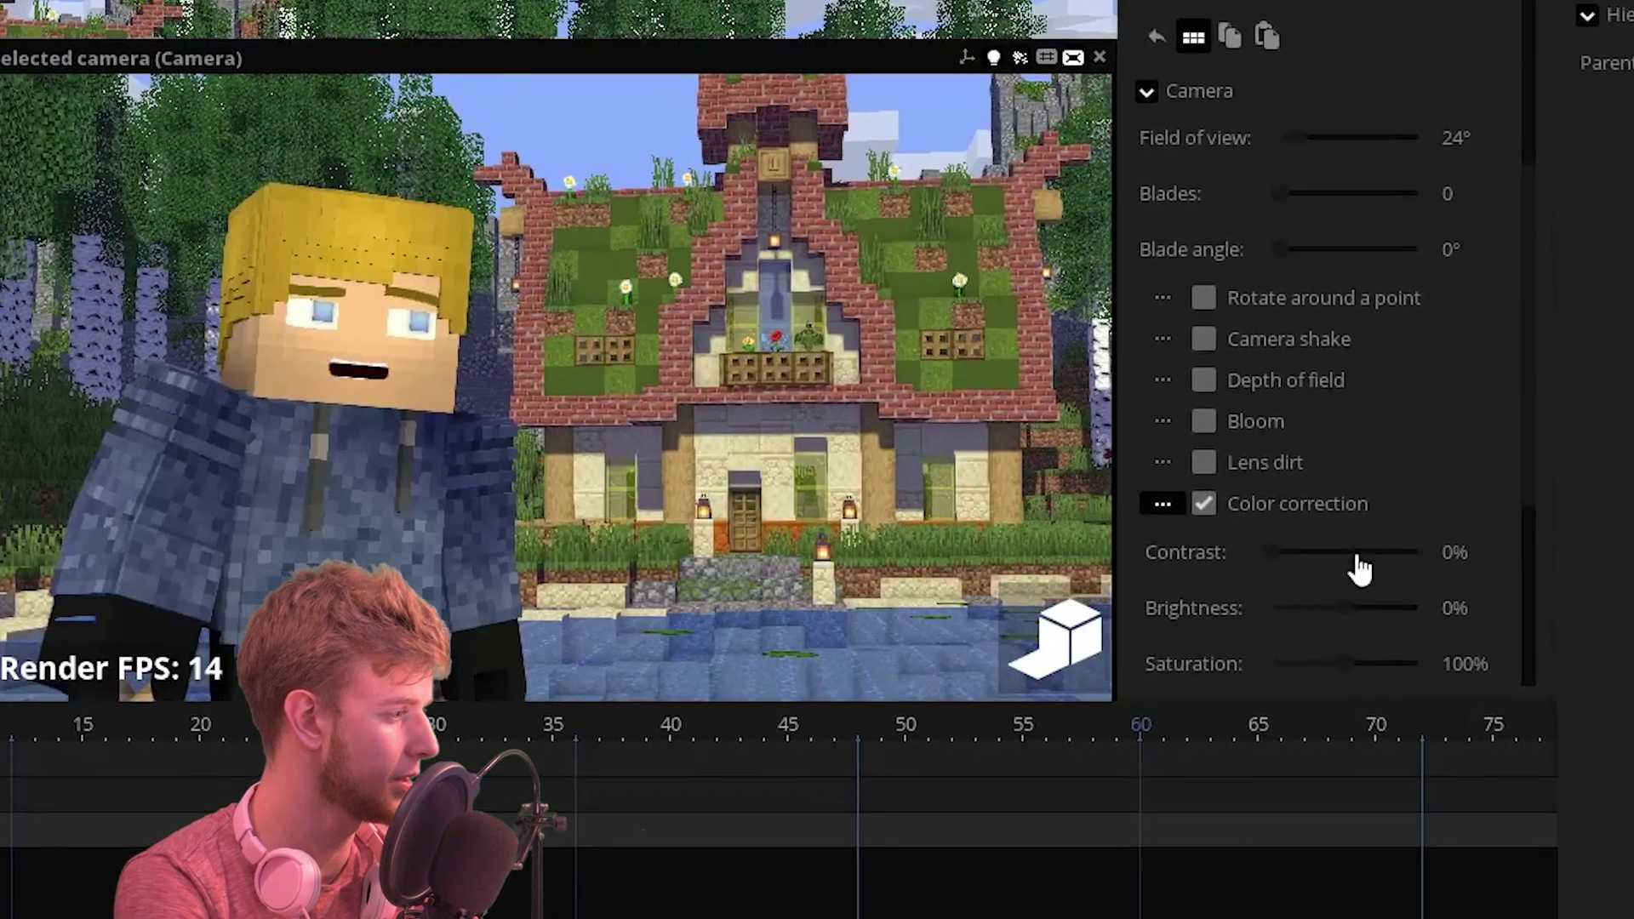
Step: Set colour correction contrast to 100% and brightness to 50
{"action": "left_click_drag", "start_coordinate": [1356, 565], "coordinate": [1455, 613]}
{"action": "left_click", "coordinate": [1454, 610]}
{"action": "type", "text": "50"}
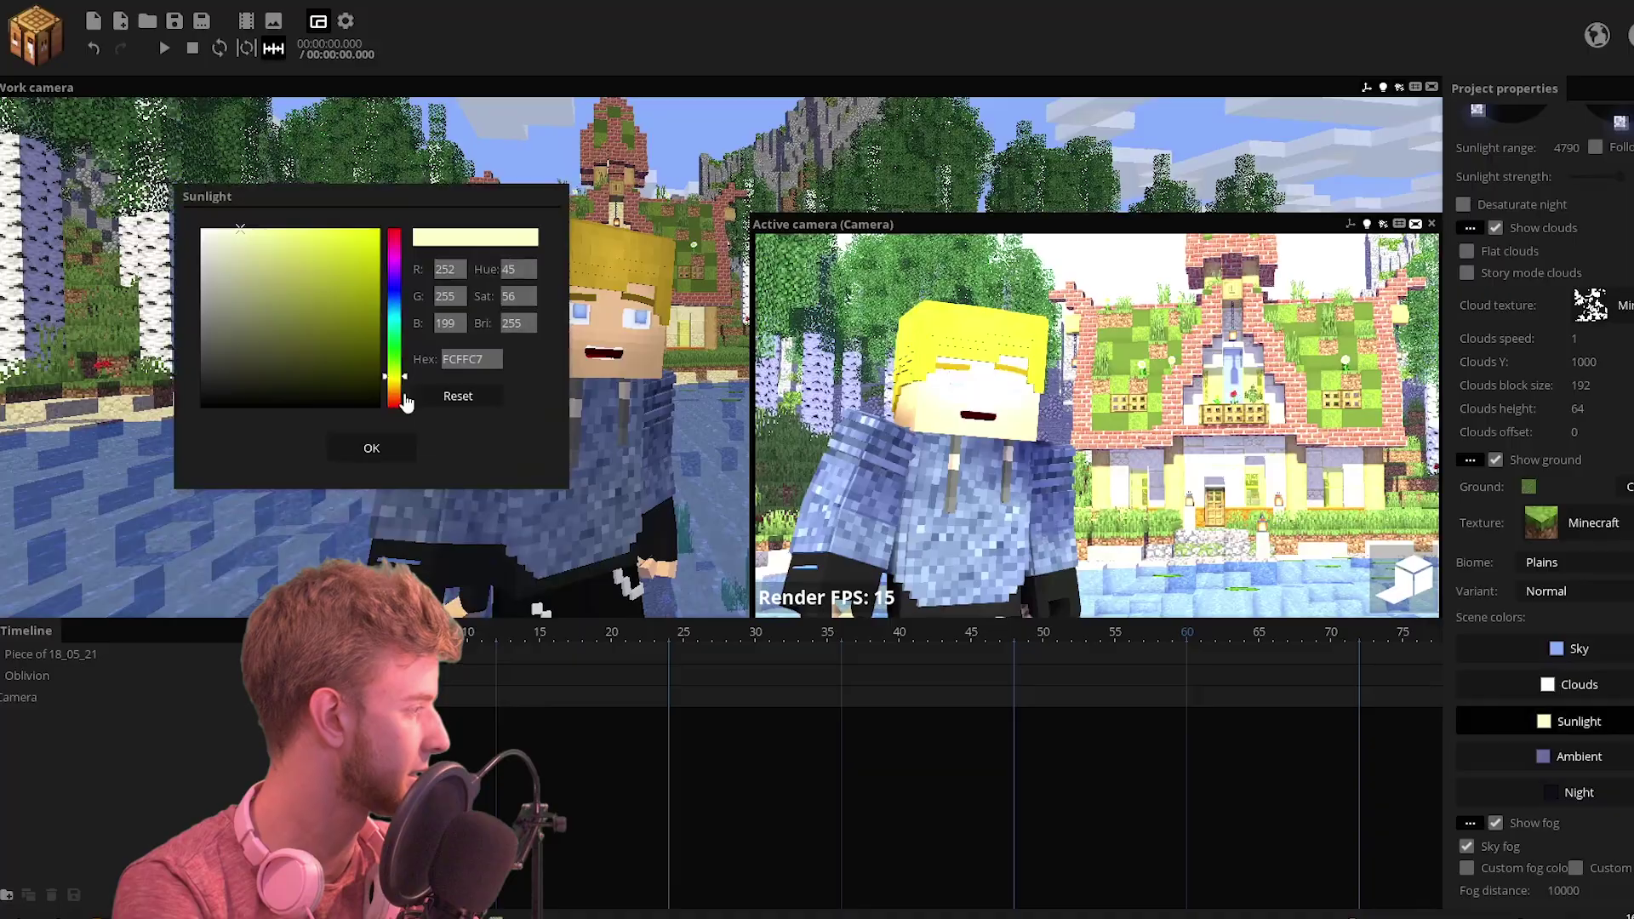
Step: Set the sunlight to muted blue 5880A8 and the ambient colour to dark navy 161A3E
{"action": "left_click", "coordinate": [394, 312]}
{"action": "left_click", "coordinate": [286, 289]}
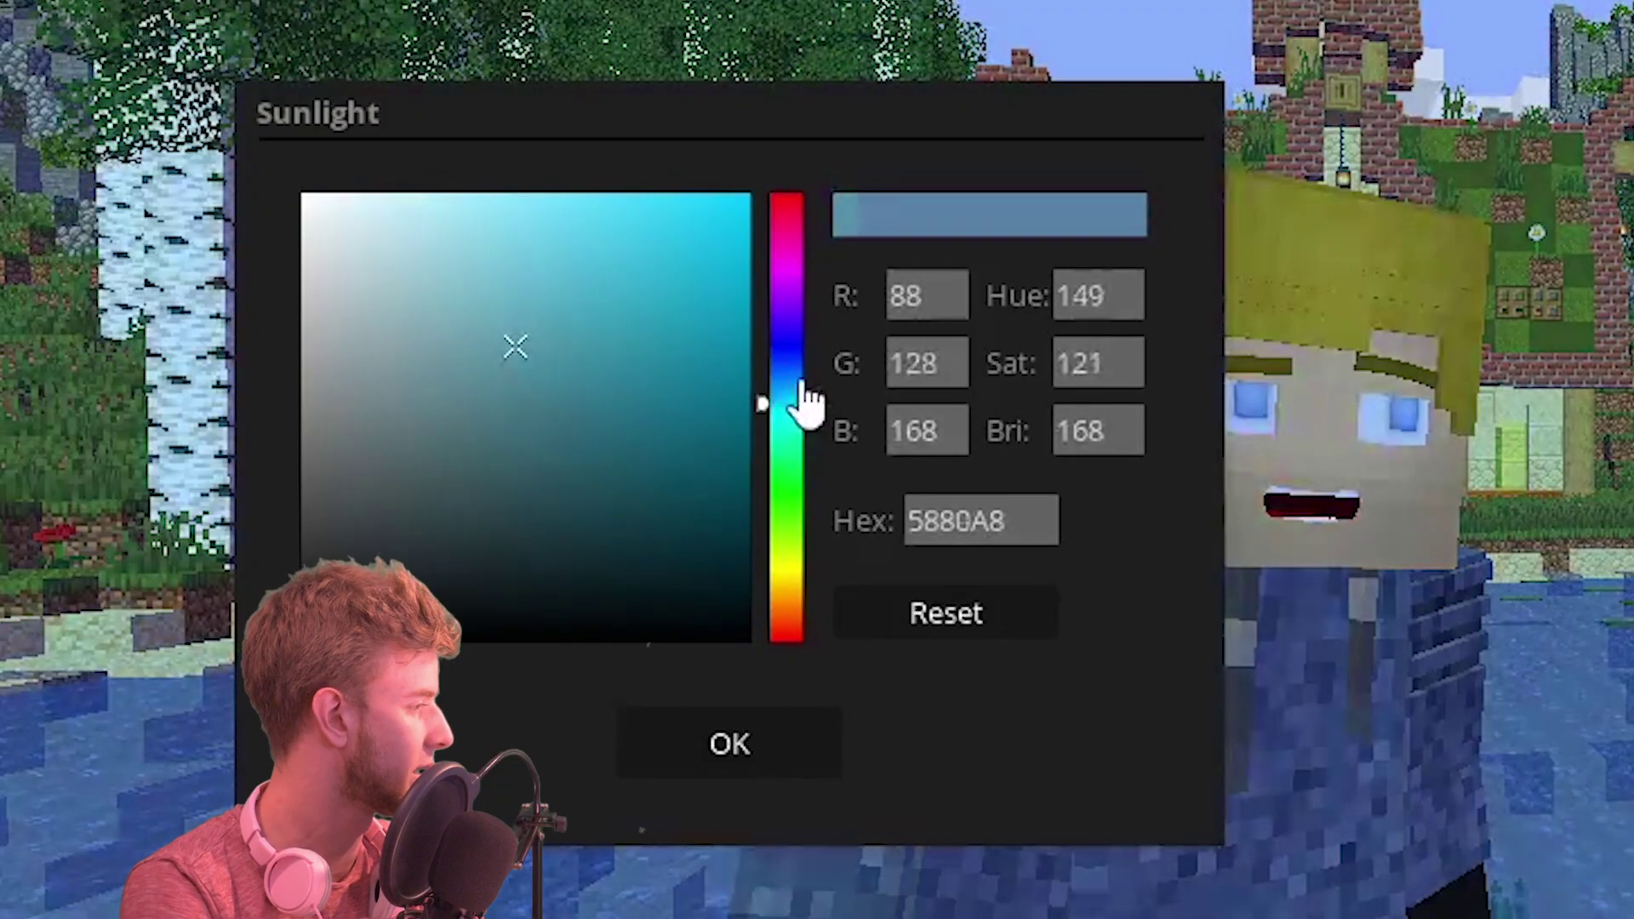
{"action": "left_click", "coordinate": [800, 381]}
{"action": "left_click", "coordinate": [510, 444]}
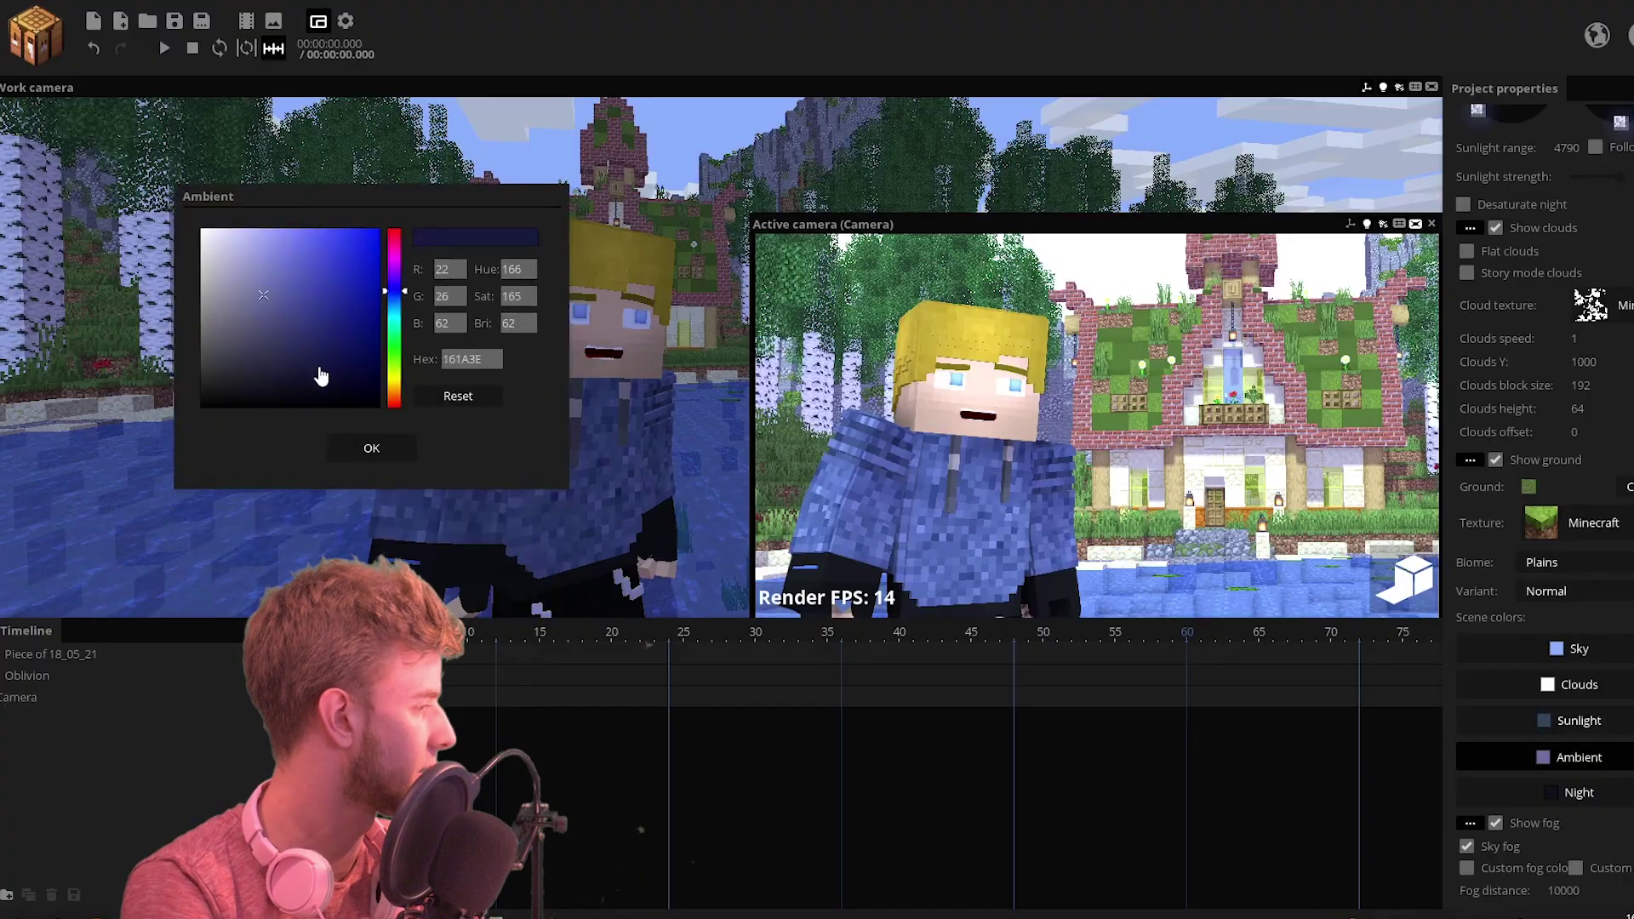
{"action": "left_click", "coordinate": [322, 384]}
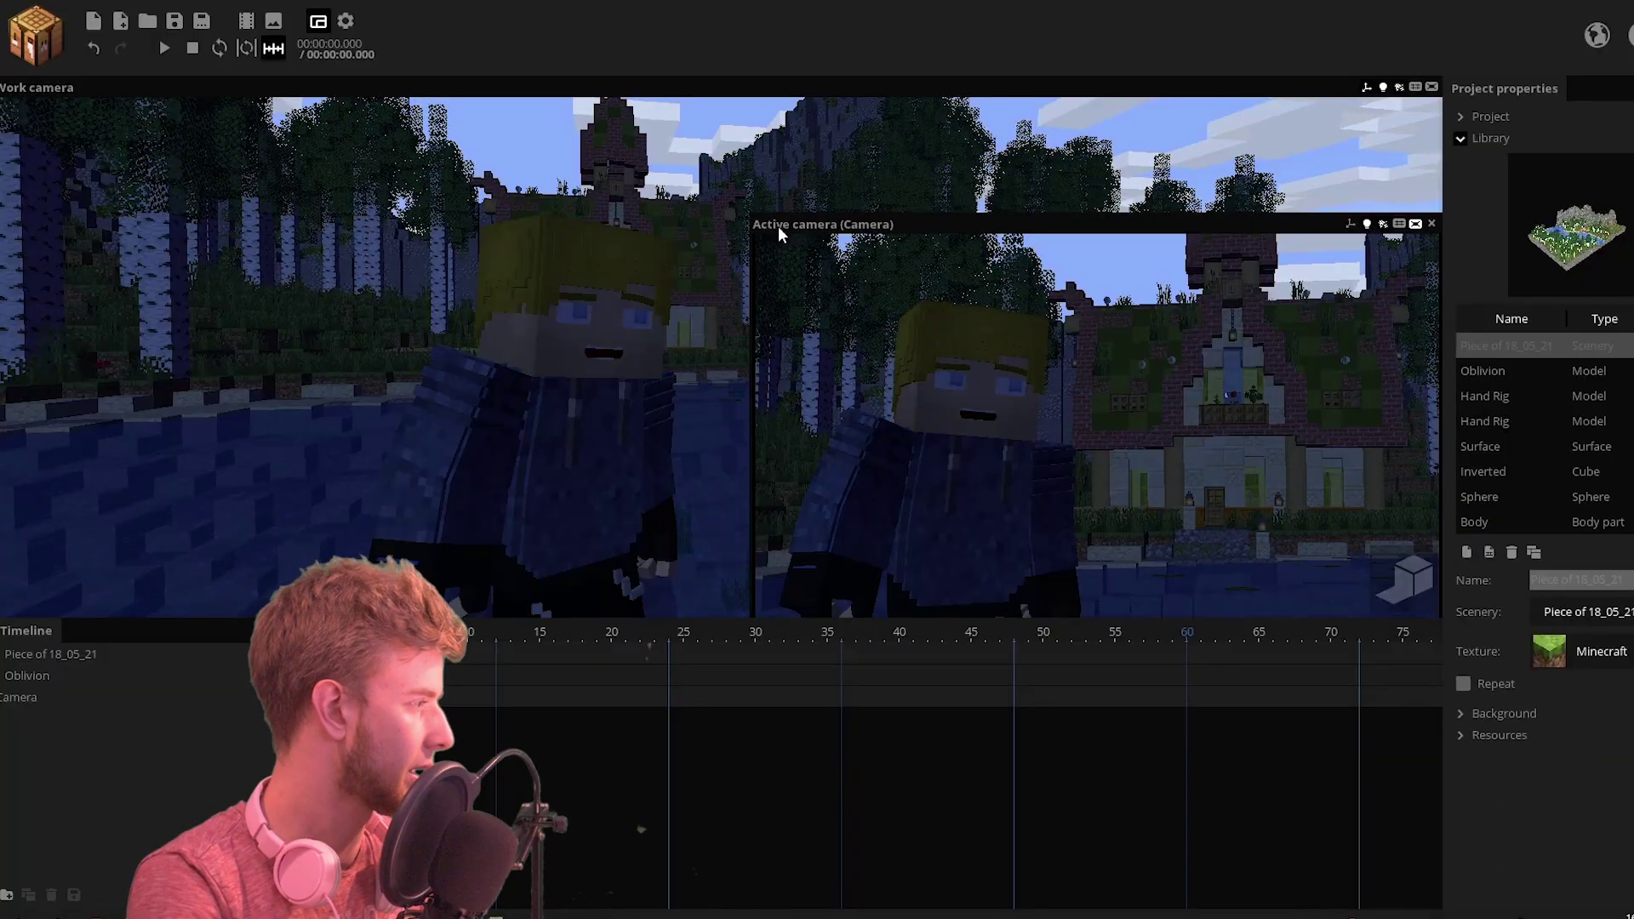
Step: Create a sphere named SKY inside Piece of 18_05_21 and give it the cold_night texture
{"action": "left_click_drag", "start_coordinate": [748, 212], "coordinate": [960, 352]}
{"action": "left_click", "coordinate": [107, 255]}
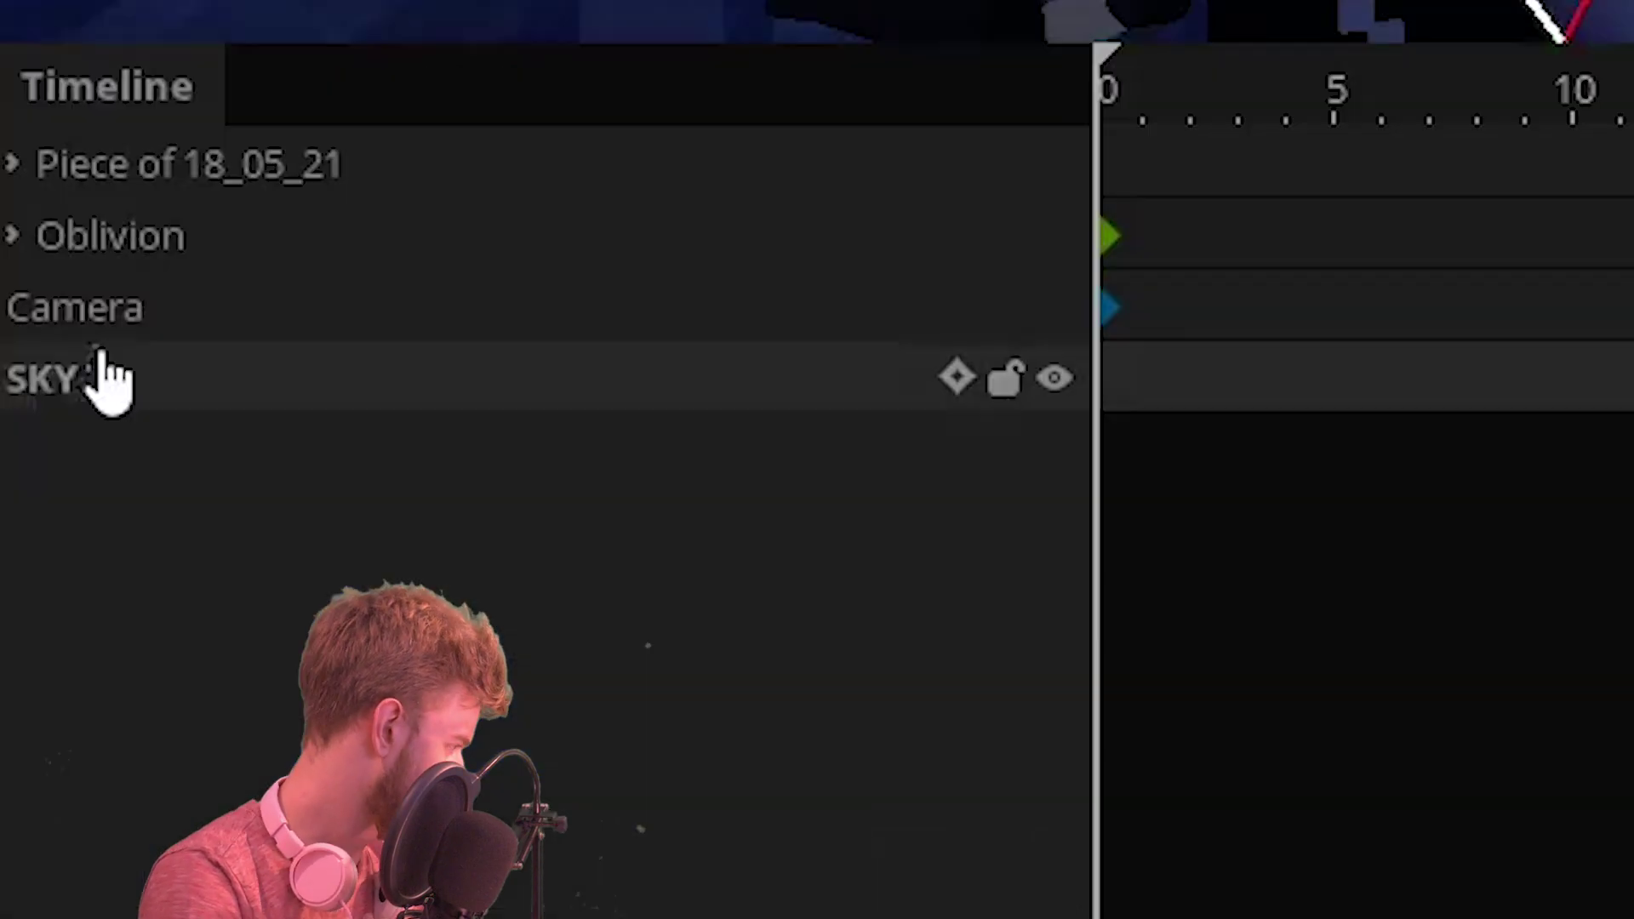
{"action": "left_click_drag", "start_coordinate": [102, 379], "coordinate": [37, 174]}
{"action": "left_click", "coordinate": [13, 163]}
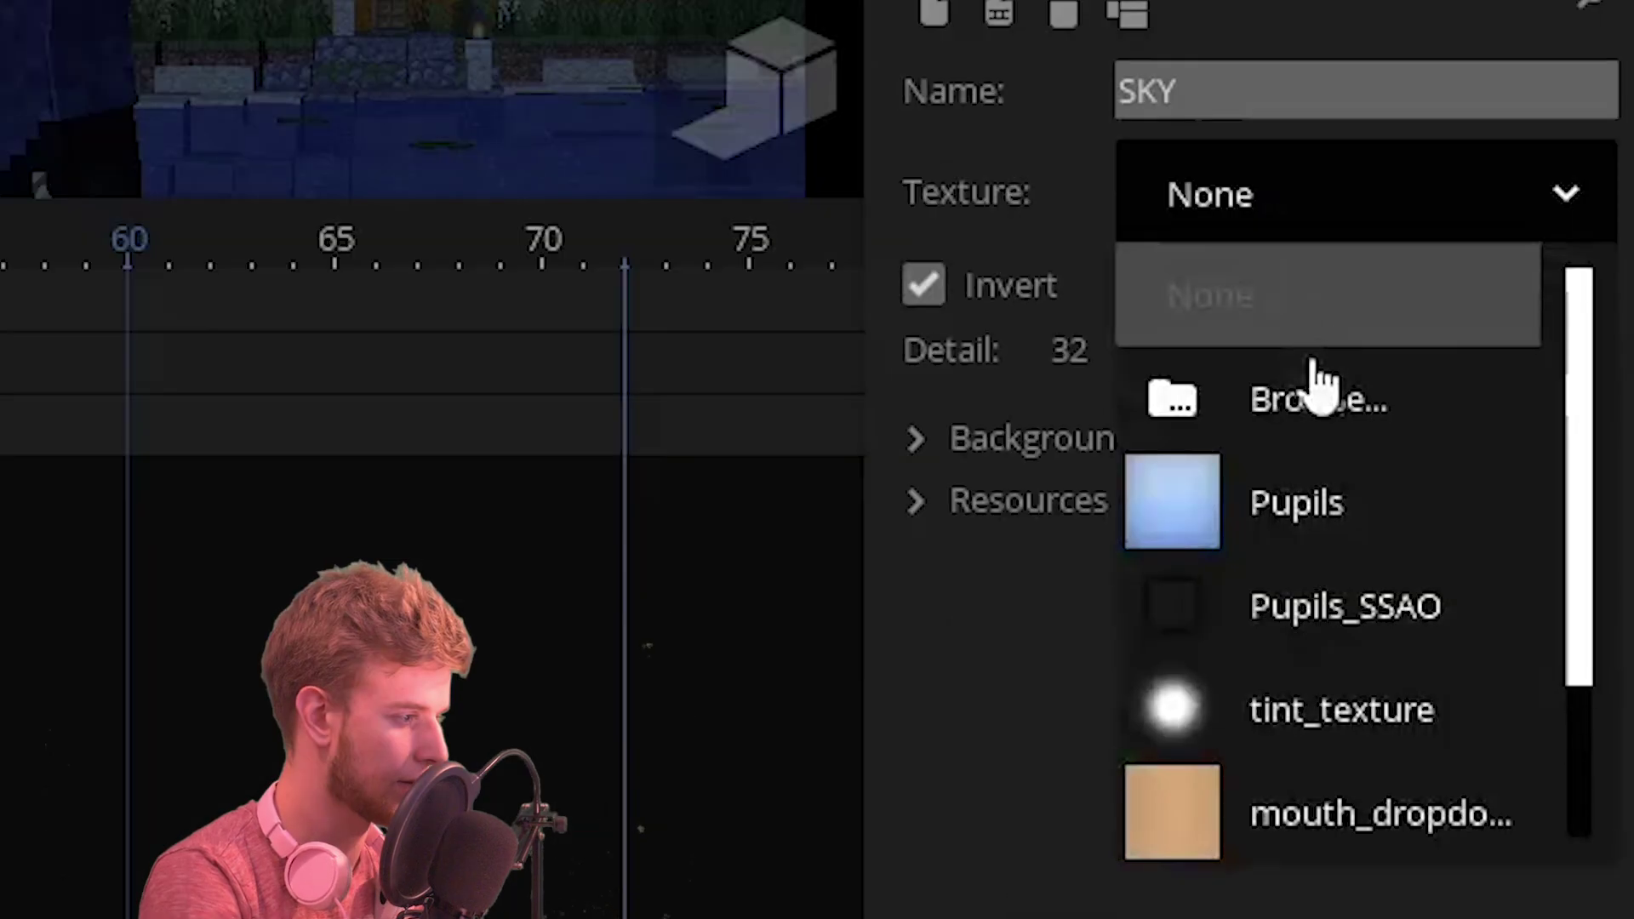
{"action": "left_click", "coordinate": [1305, 391]}
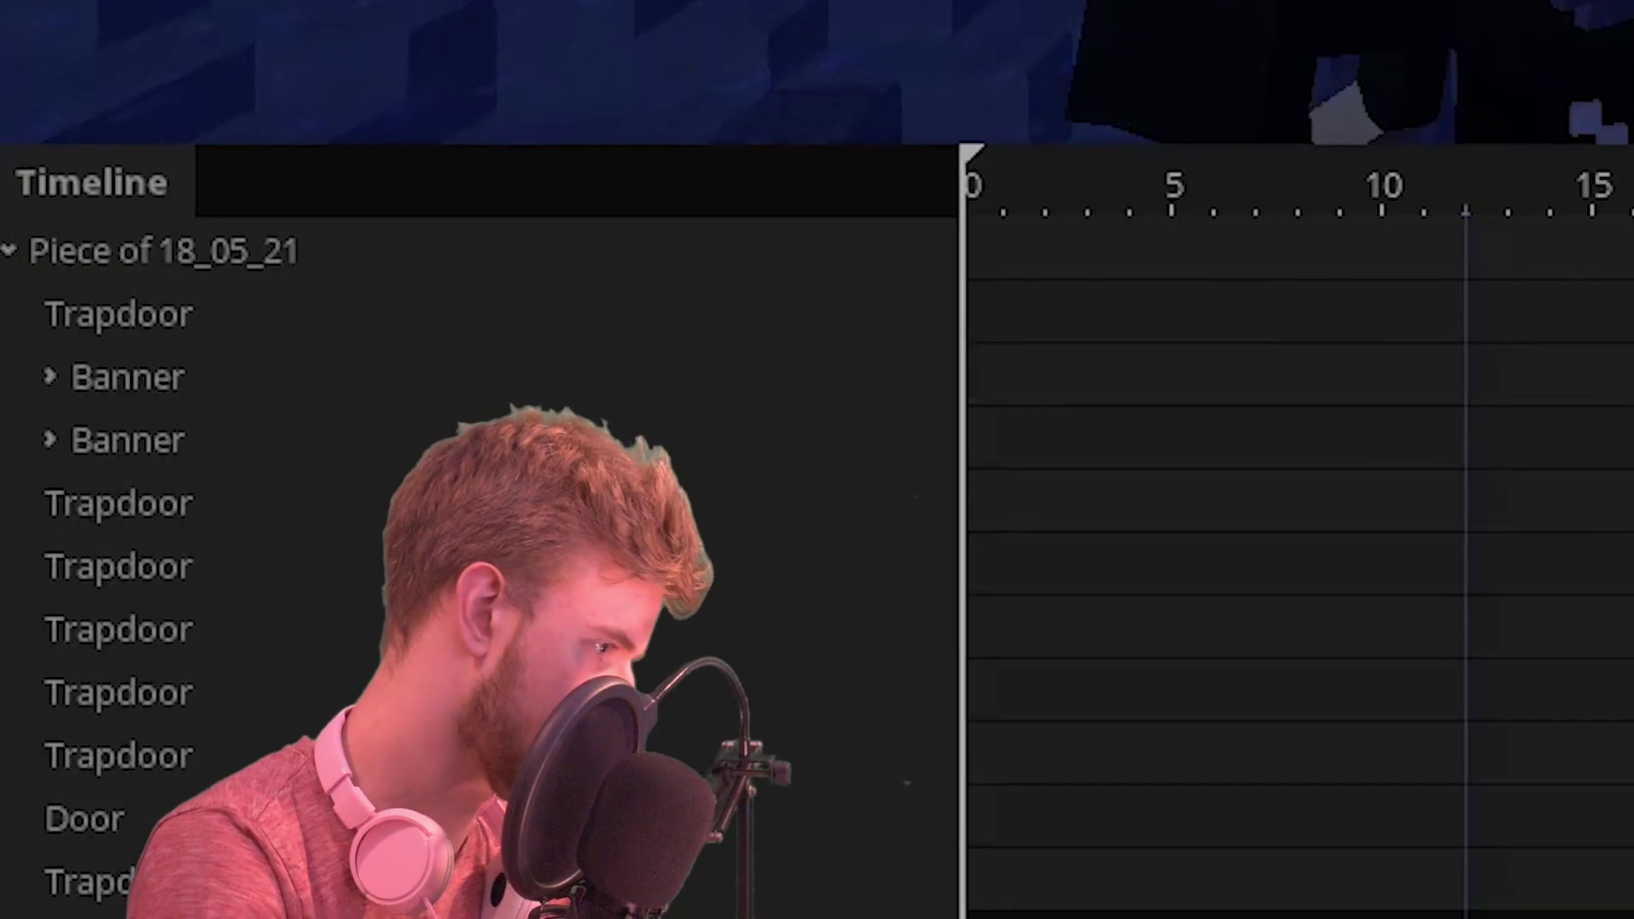
{"action": "scroll", "coordinate": [51, 766], "scroll_direction": "down", "scroll_amount": 3}
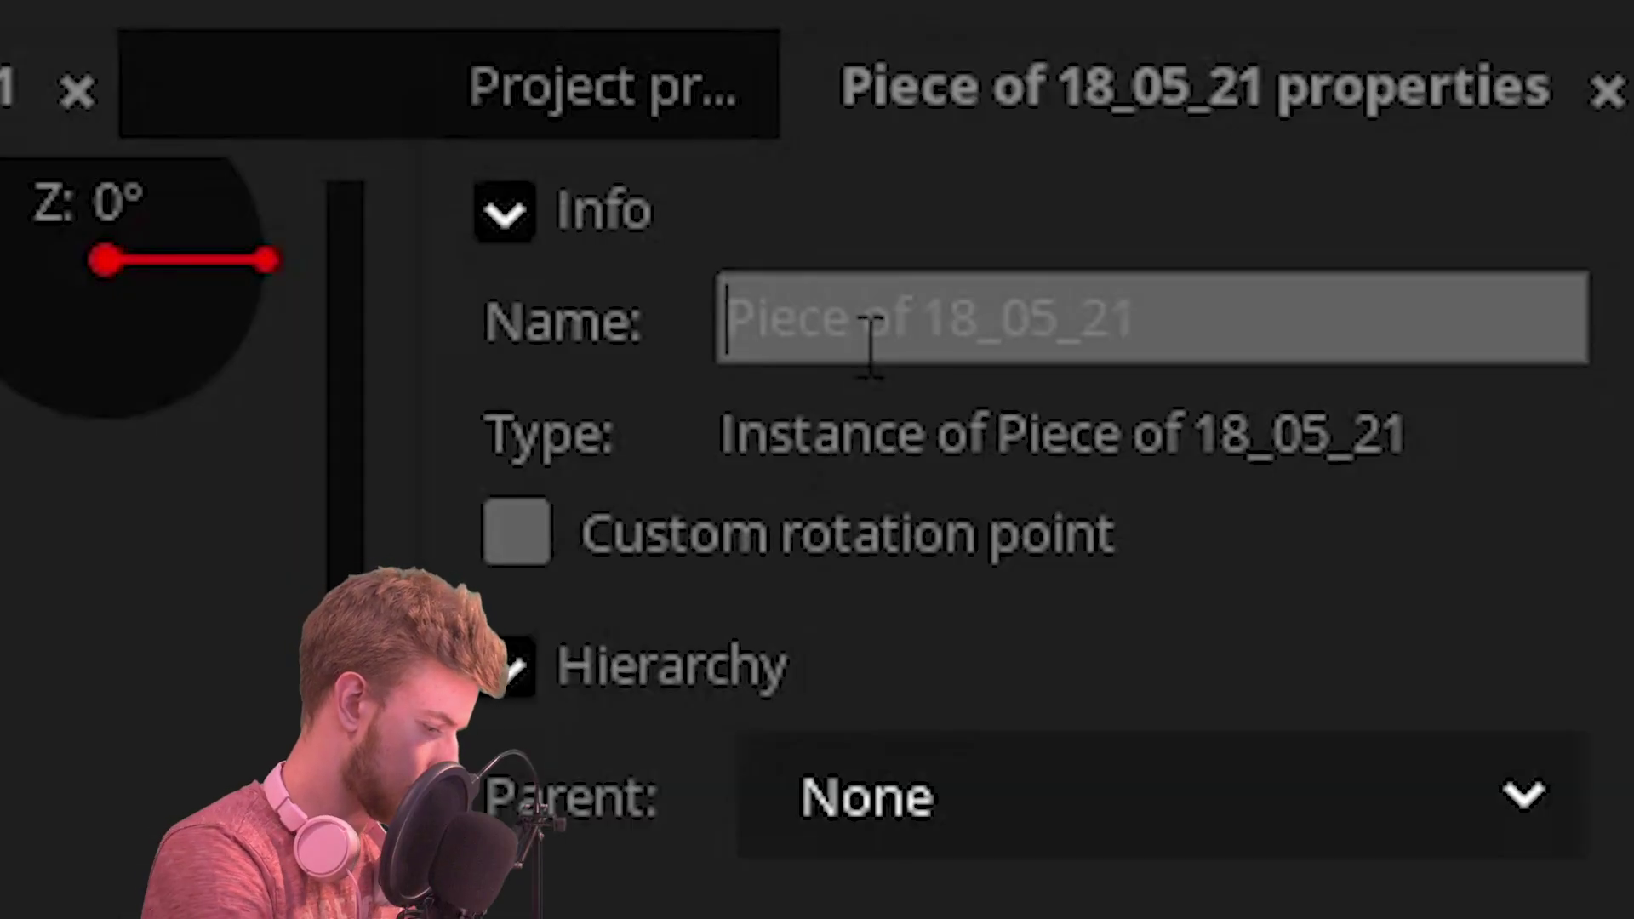
Step: Name the scenery instance GLOW and enable its Glow option
{"action": "type", "text": "GLOW"}
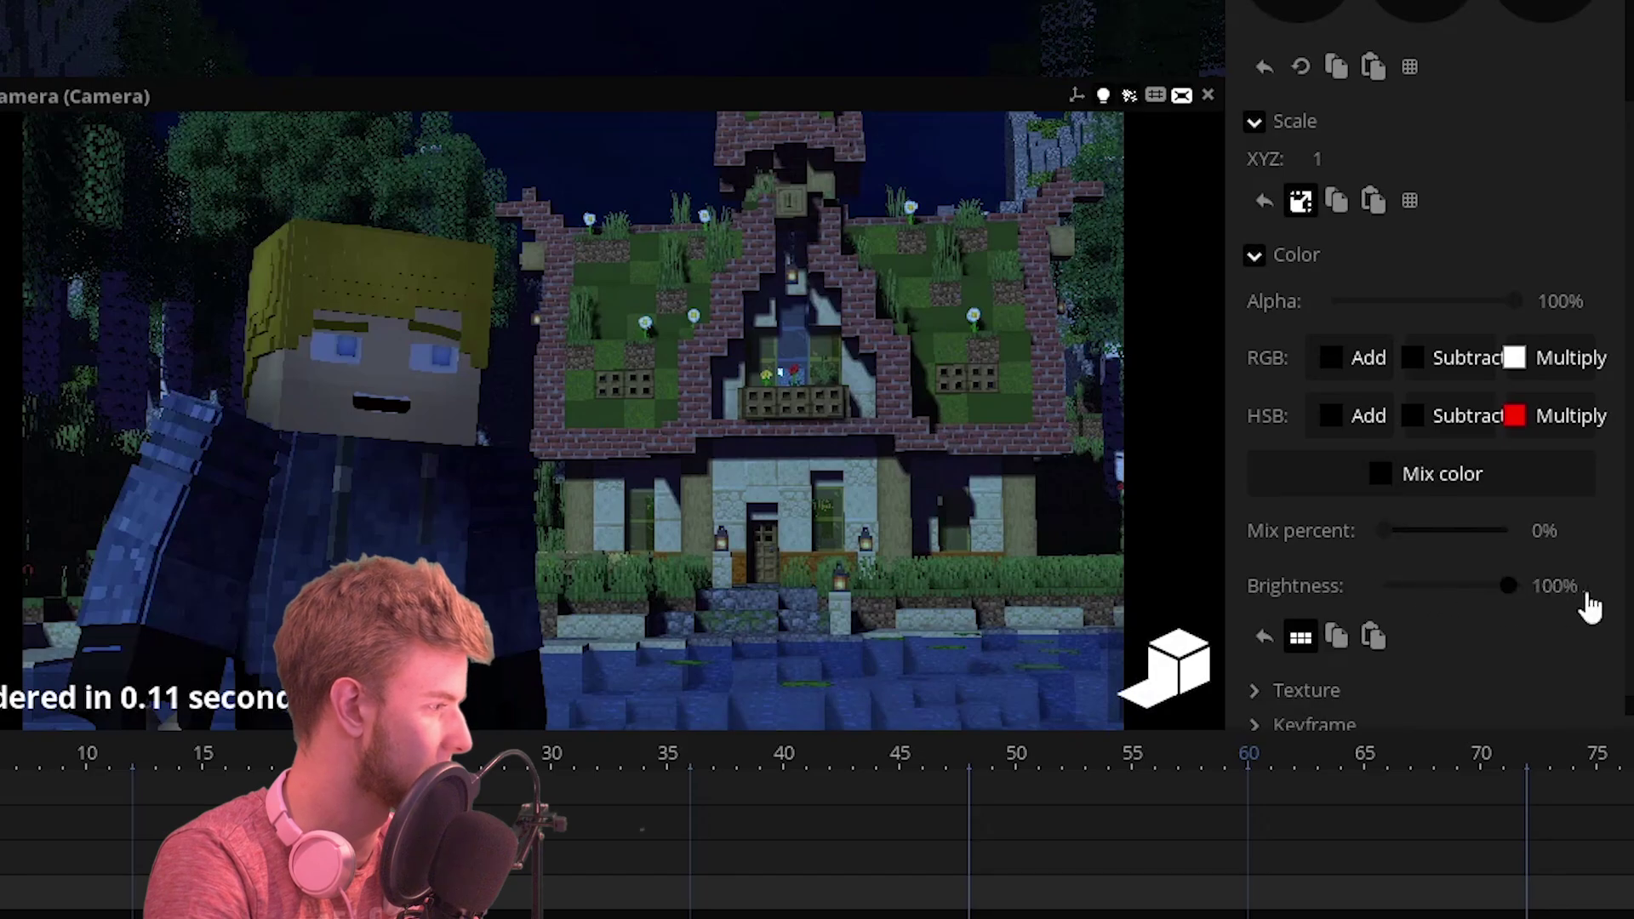
{"action": "left_click", "coordinate": [1187, 693]}
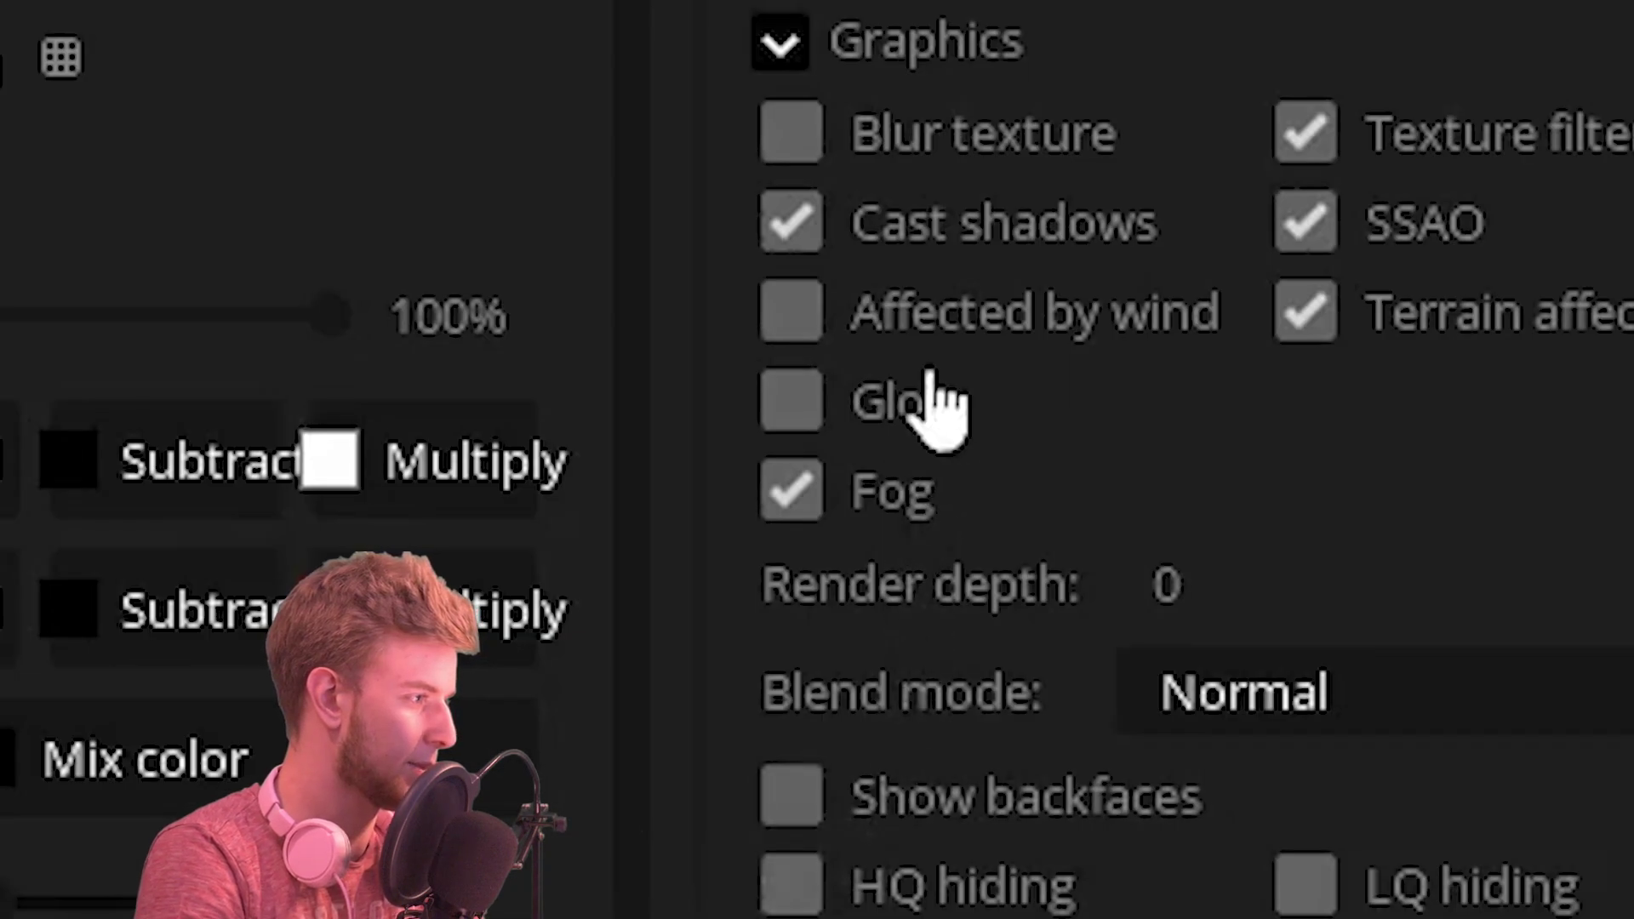
{"action": "left_click", "coordinate": [907, 412]}
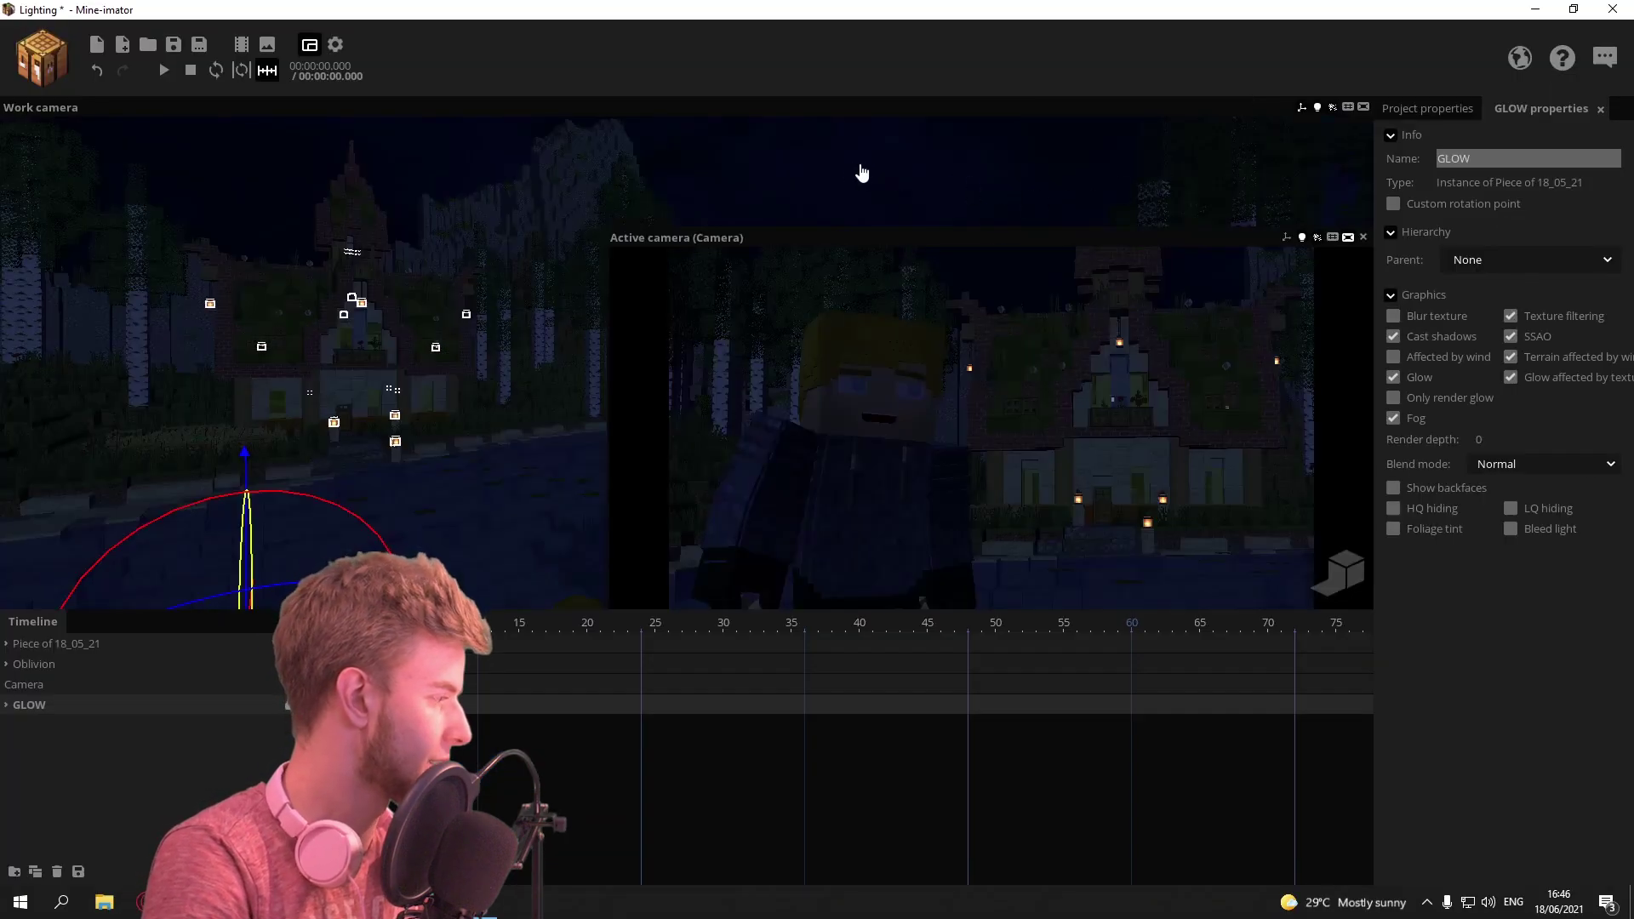
Step: Move the point light down in front of the house
{"action": "right_click_drag", "start_coordinate": [862, 172], "coordinate": [766, 188]}
{"action": "left_click", "coordinate": [649, 207]}
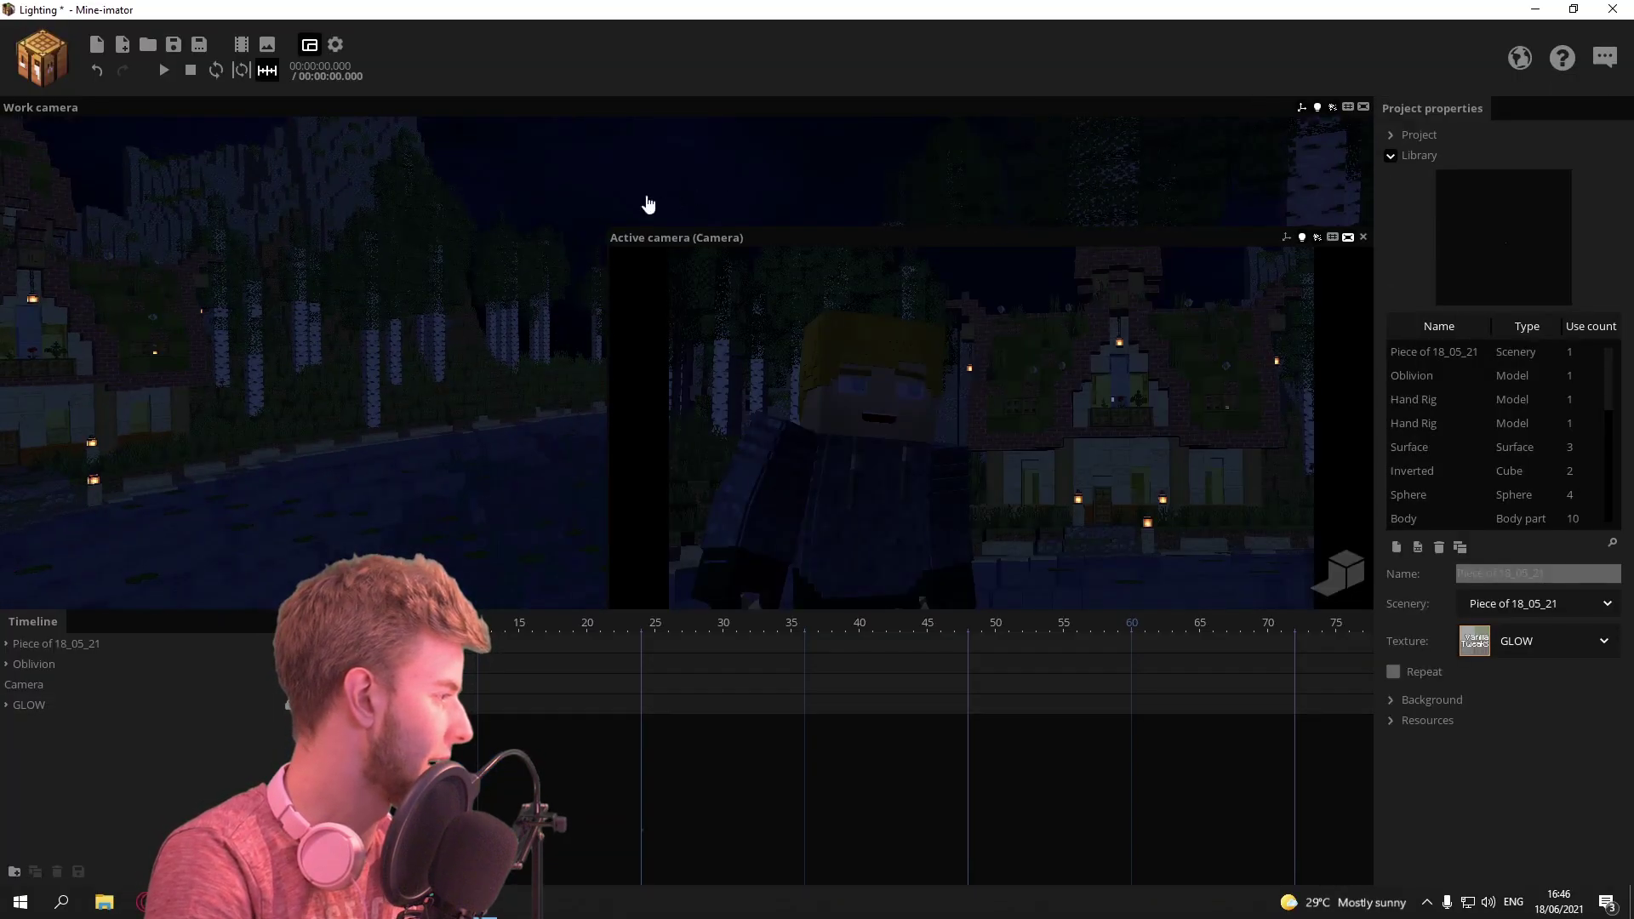
{"action": "right_click_drag", "start_coordinate": [649, 208], "coordinate": [618, 241]}
{"action": "left_click_drag", "start_coordinate": [607, 229], "coordinate": [1032, 394]}
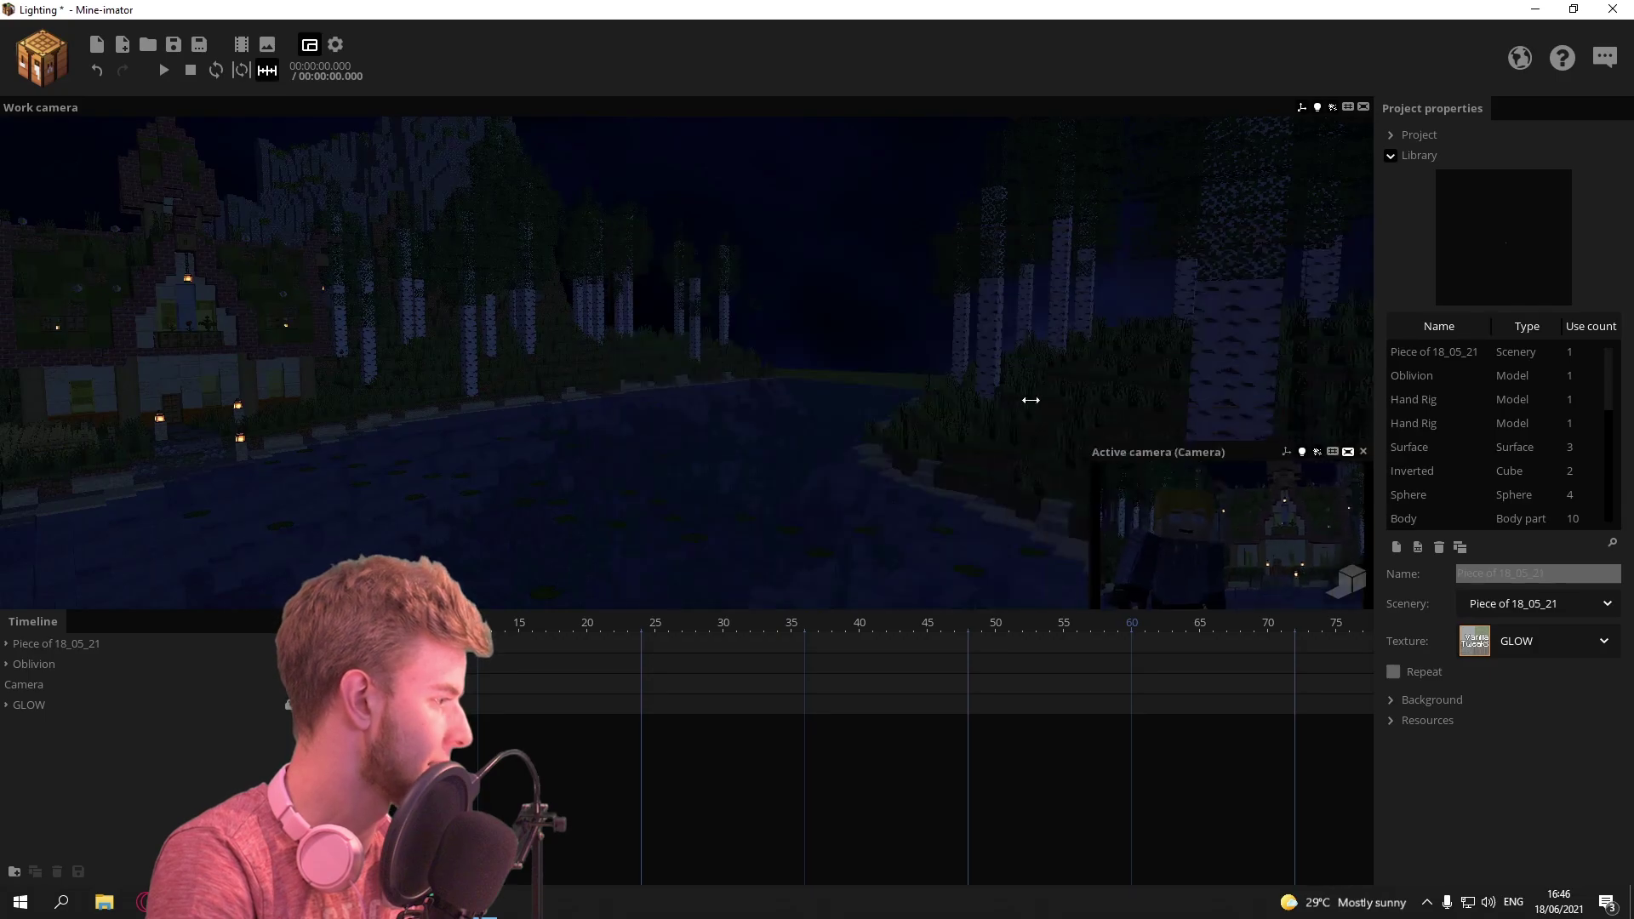
{"action": "right_click_drag", "start_coordinate": [1032, 394], "coordinate": [800, 341]}
{"action": "left_click_drag", "start_coordinate": [820, 317], "coordinate": [921, 359]}
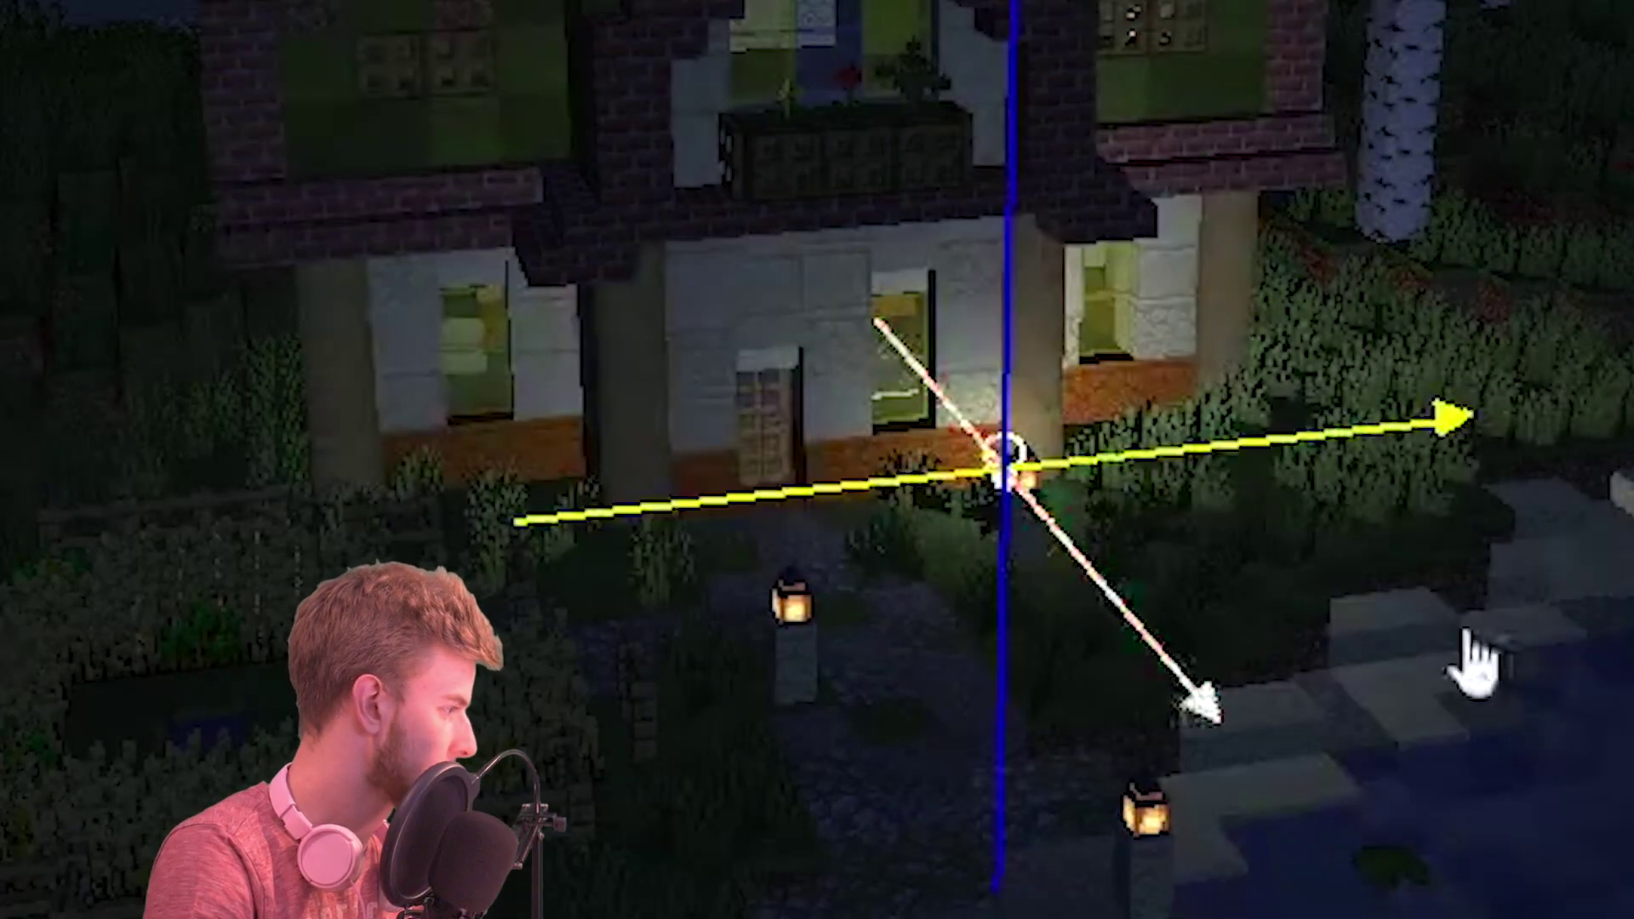
{"action": "right_click_drag", "start_coordinate": [1472, 660], "coordinate": [1032, 693]}
{"action": "left_click_drag", "start_coordinate": [1032, 693], "coordinate": [1080, 810]}
{"action": "left_click_drag", "start_coordinate": [1106, 577], "coordinate": [1119, 625]}
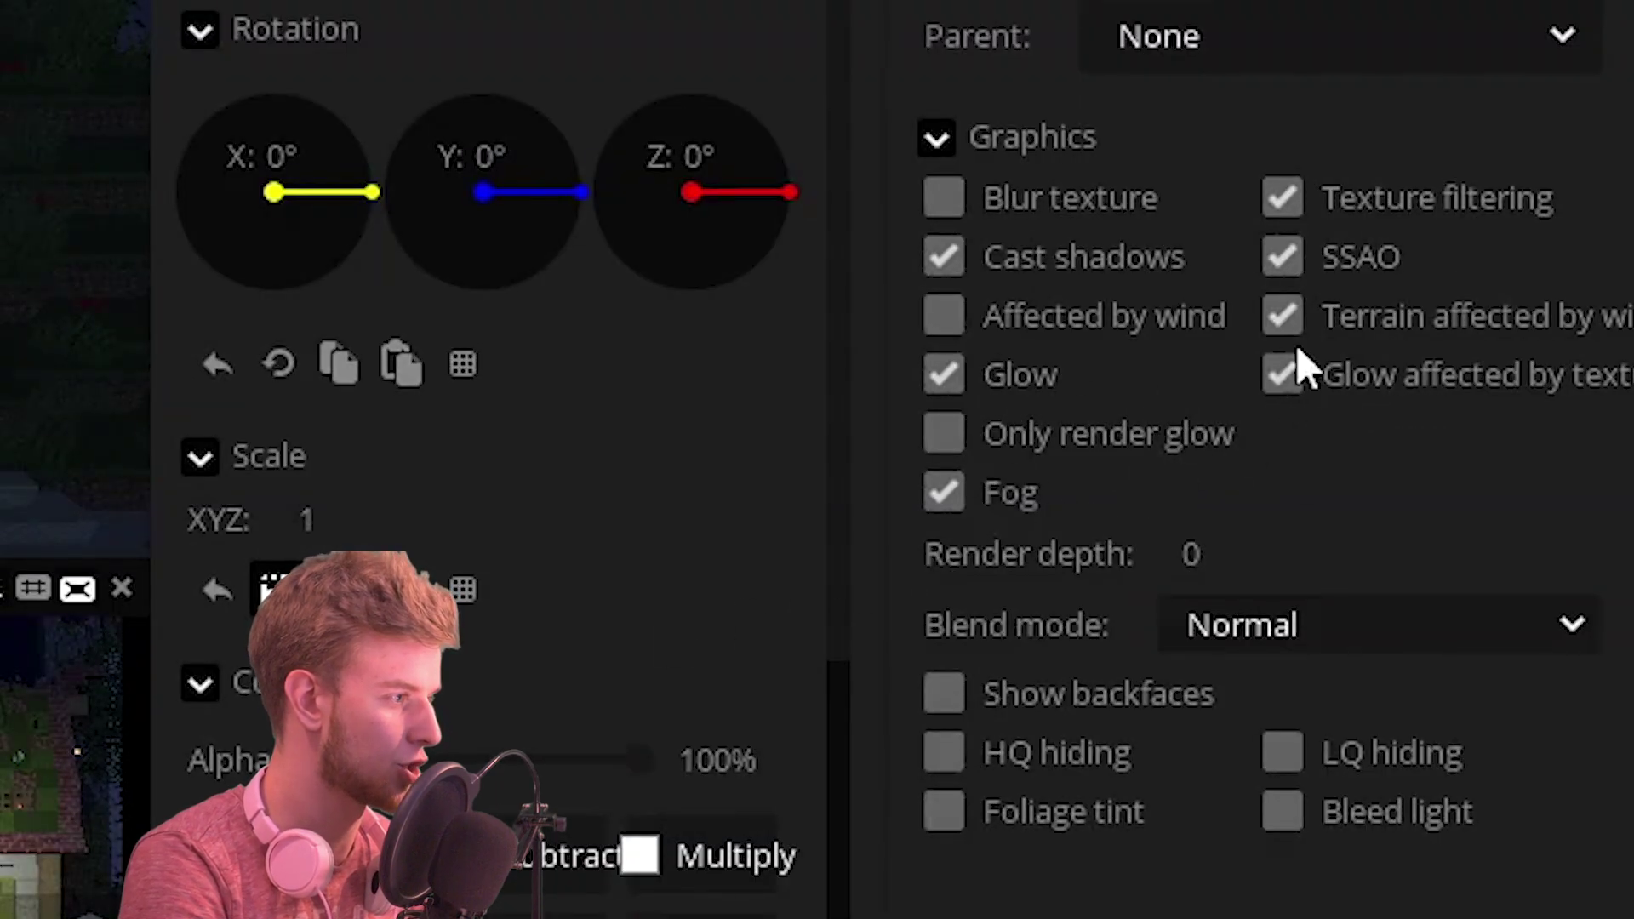
Step: Turn off fog and darken the point light colour to amber 342702
{"action": "left_click", "coordinate": [1011, 502]}
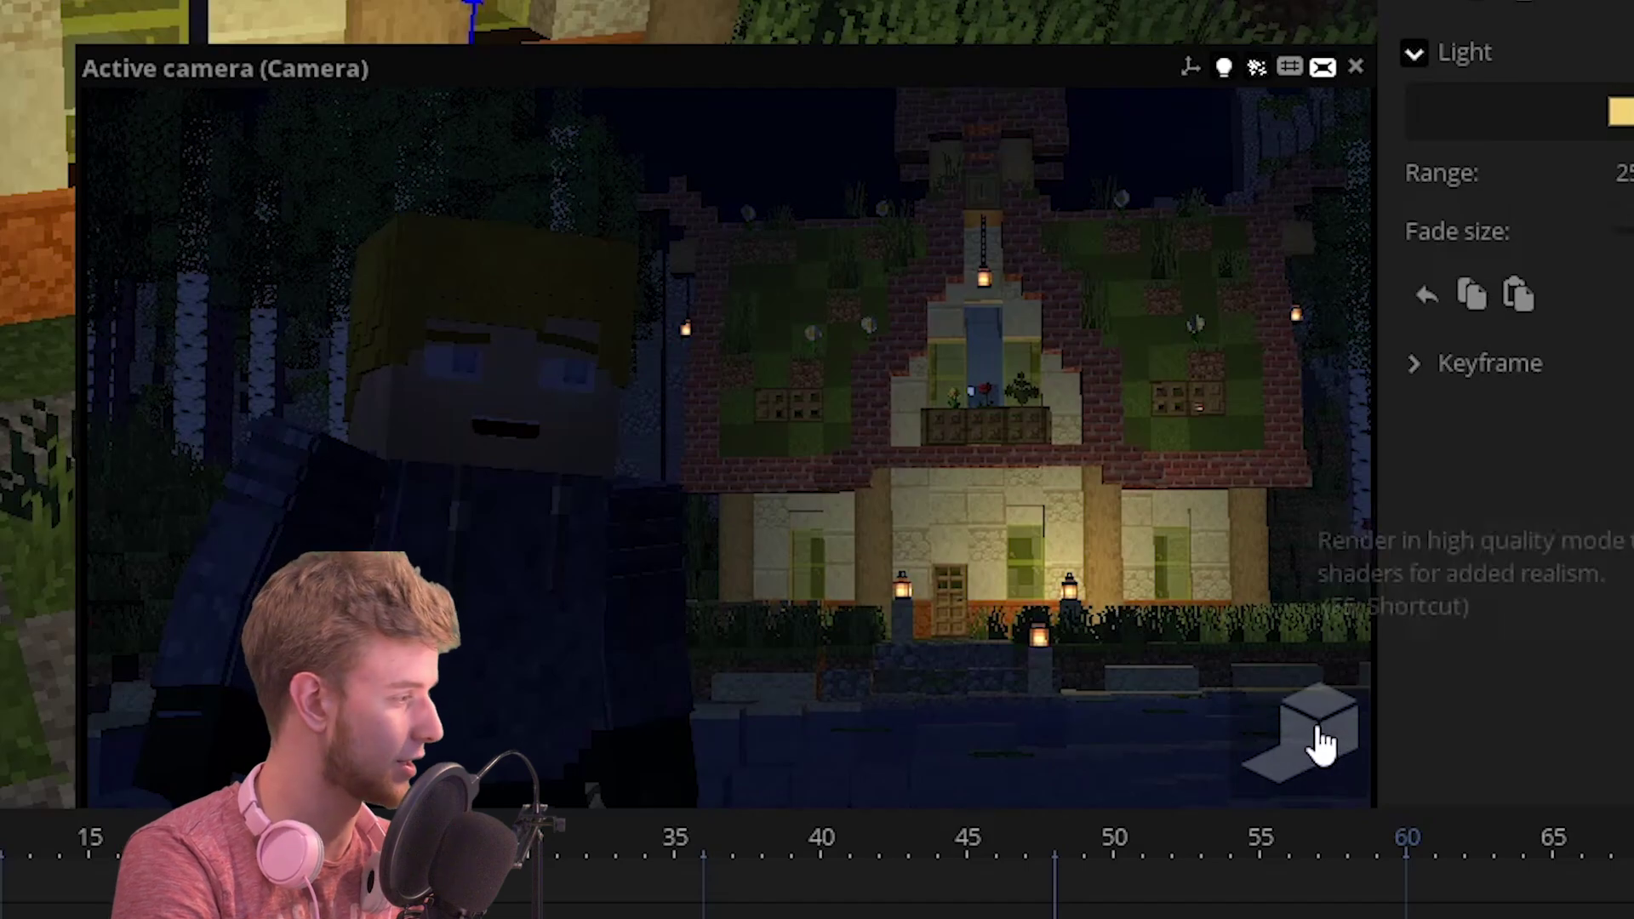
{"action": "left_click", "coordinate": [1321, 745]}
{"action": "left_click", "coordinate": [1509, 317]}
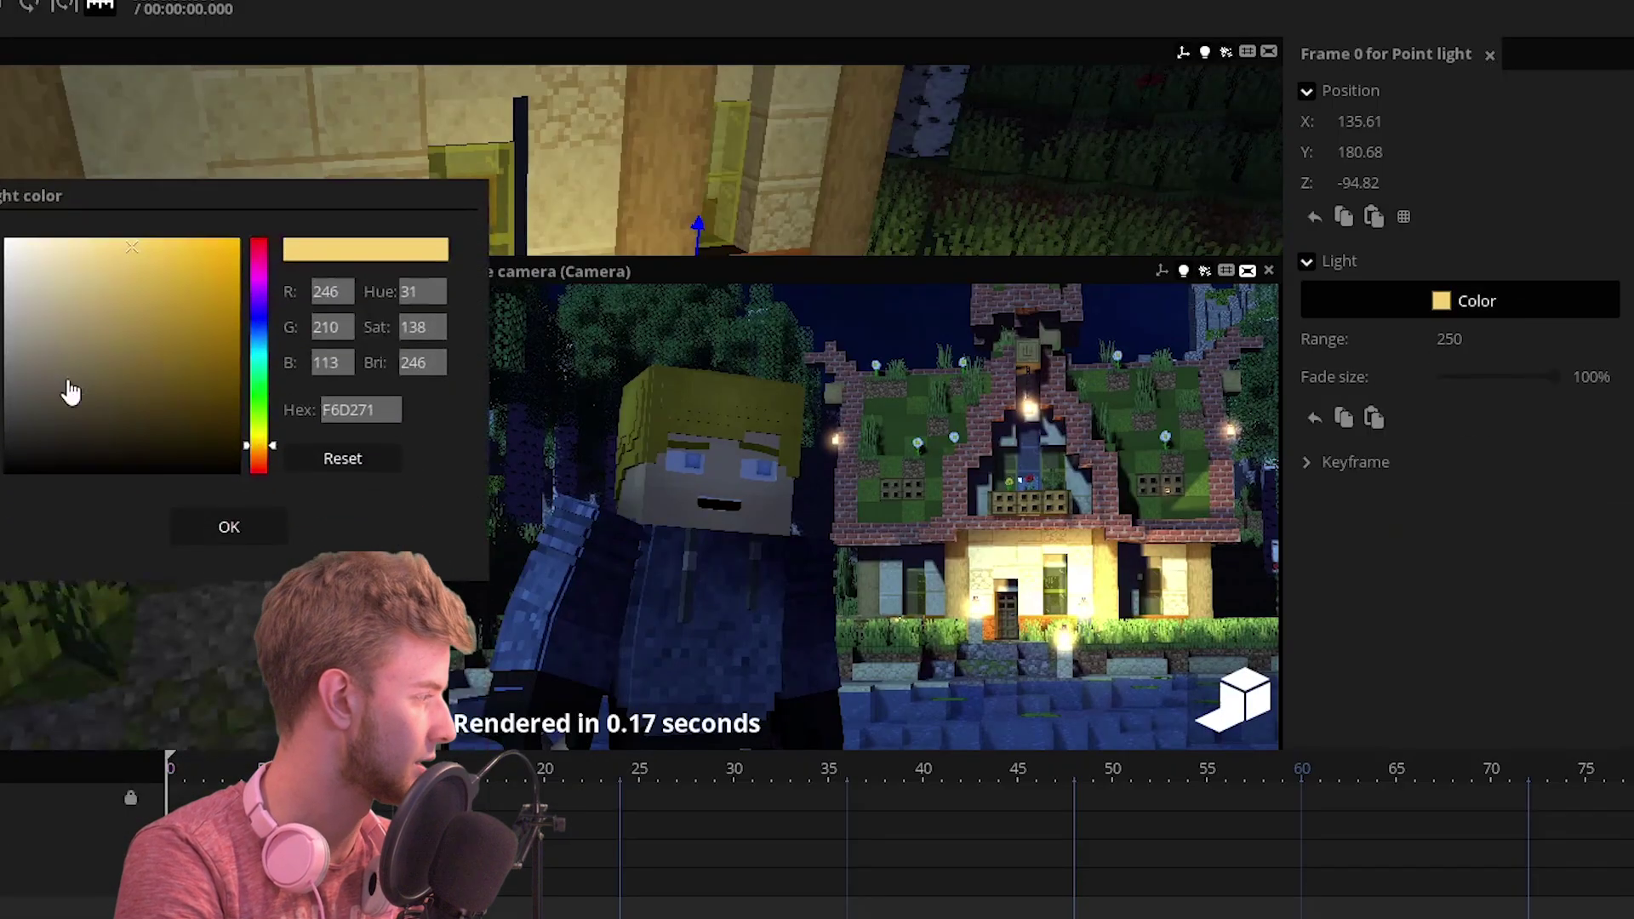
{"action": "left_click_drag", "start_coordinate": [136, 295], "coordinate": [137, 382]}
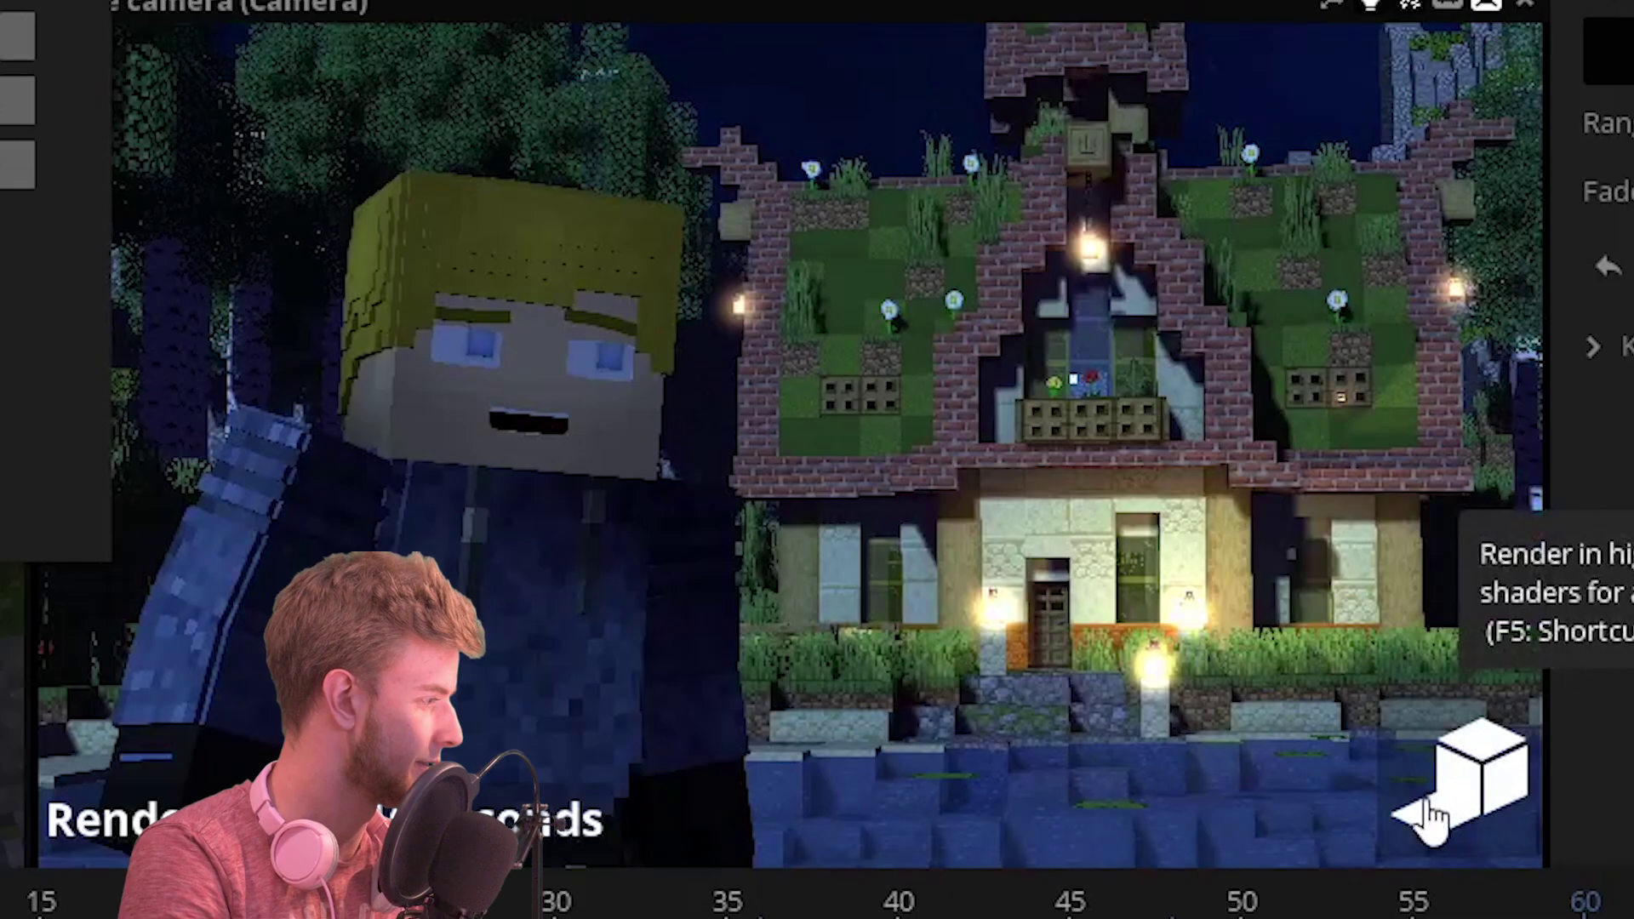
{"action": "left_click", "coordinate": [73, 361]}
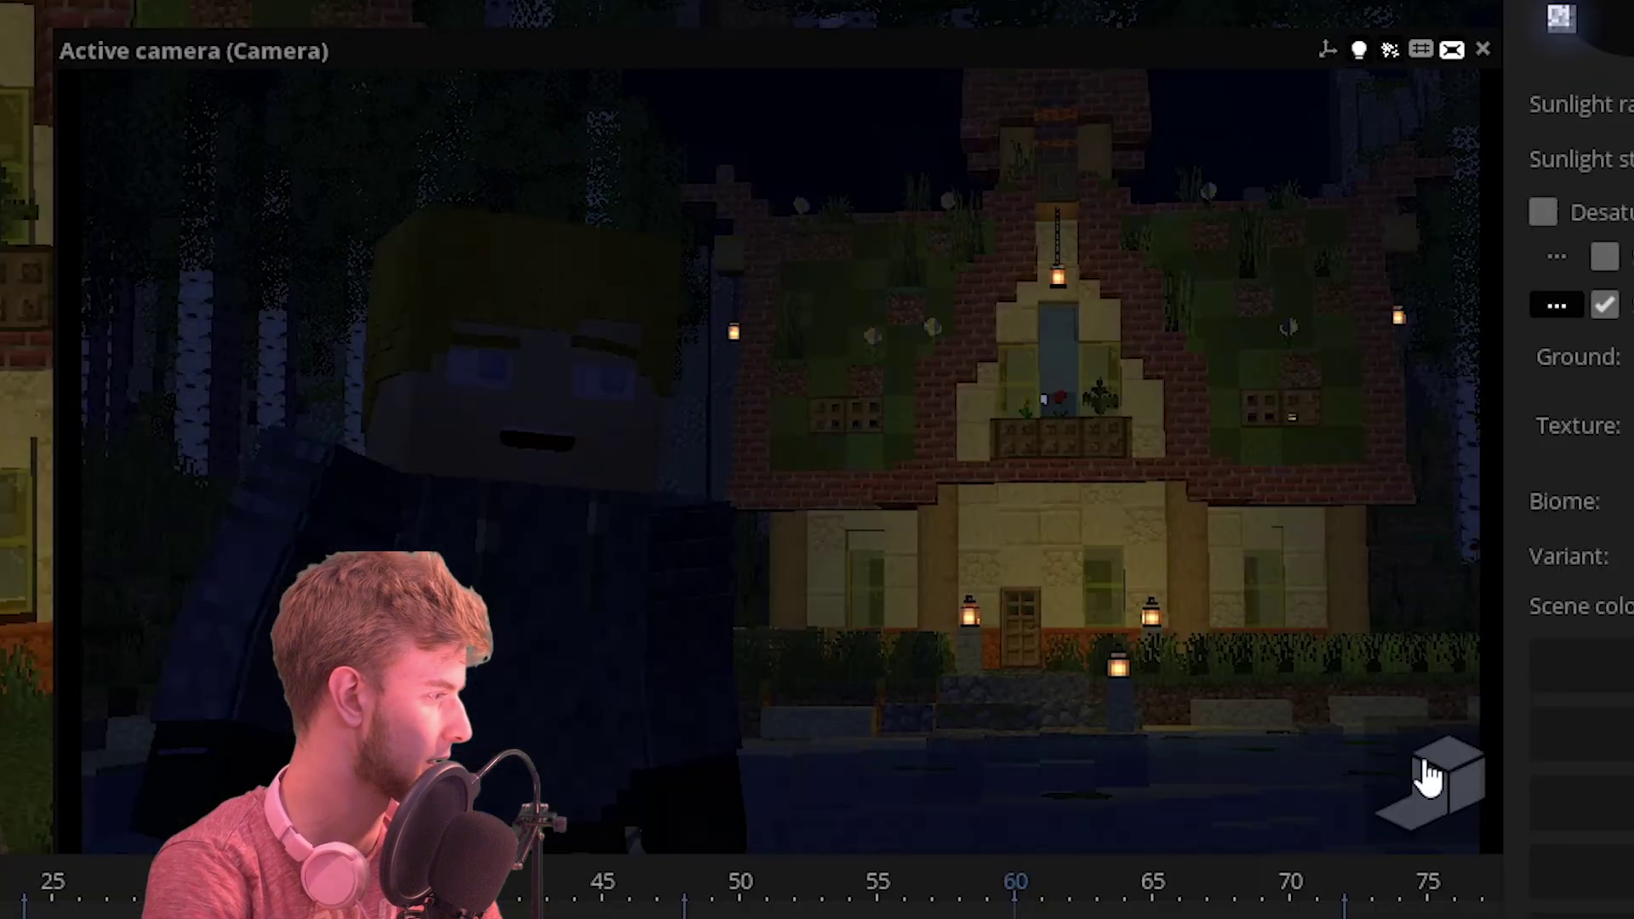
{"action": "left_click", "coordinate": [1436, 821]}
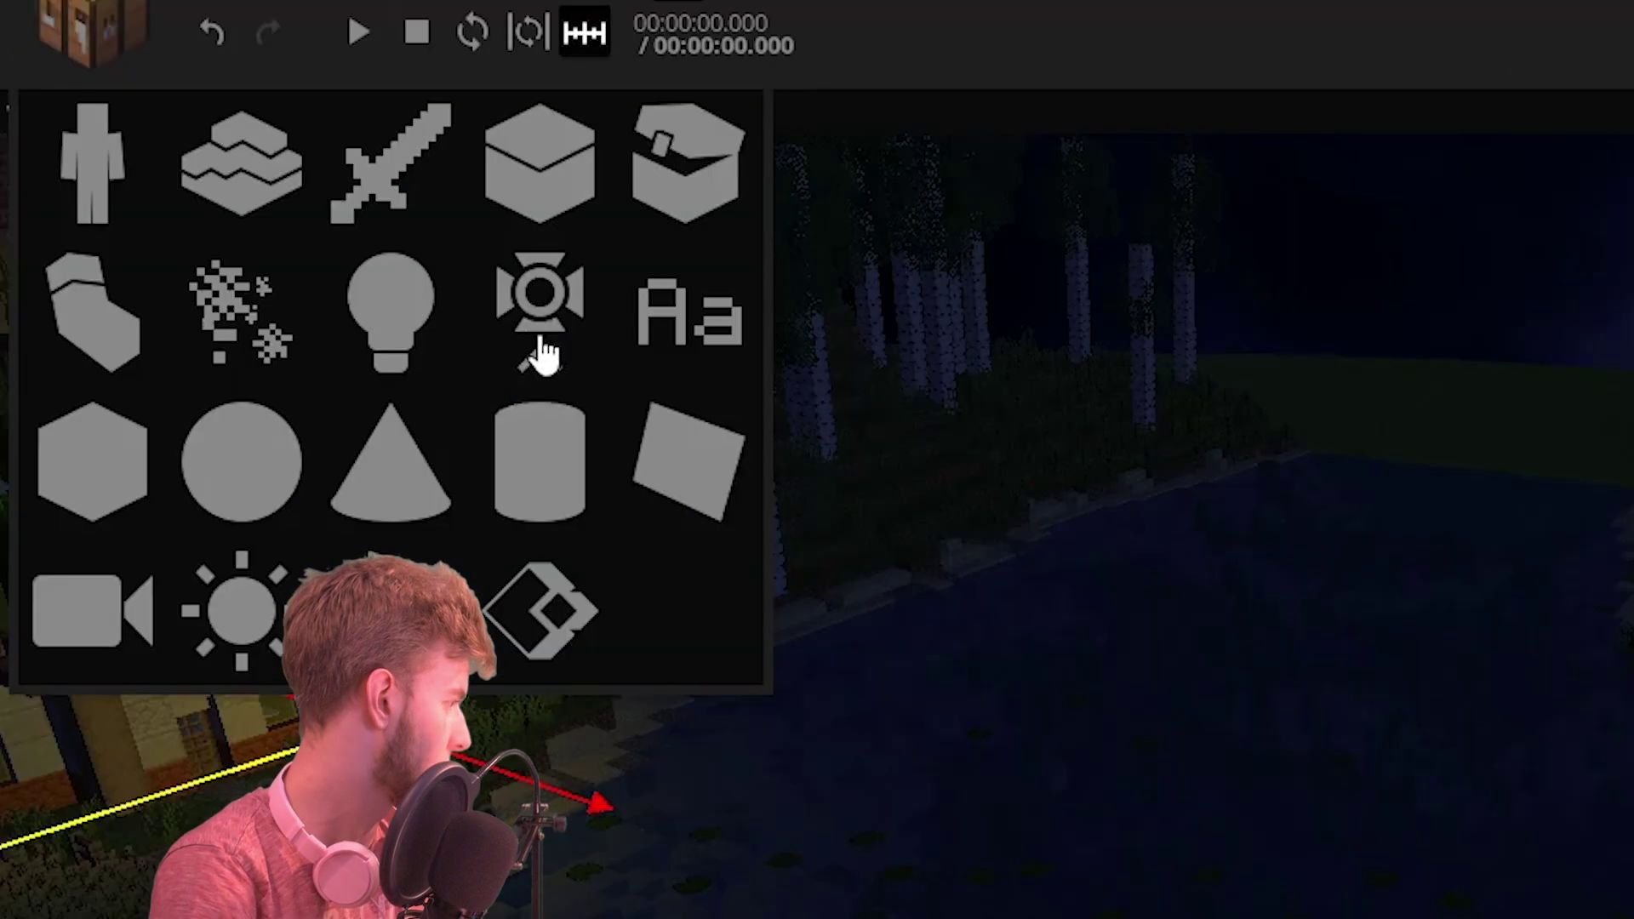
Step: Add a spot light and slide it along its red axis toward the character
{"action": "left_click", "coordinate": [245, 218]}
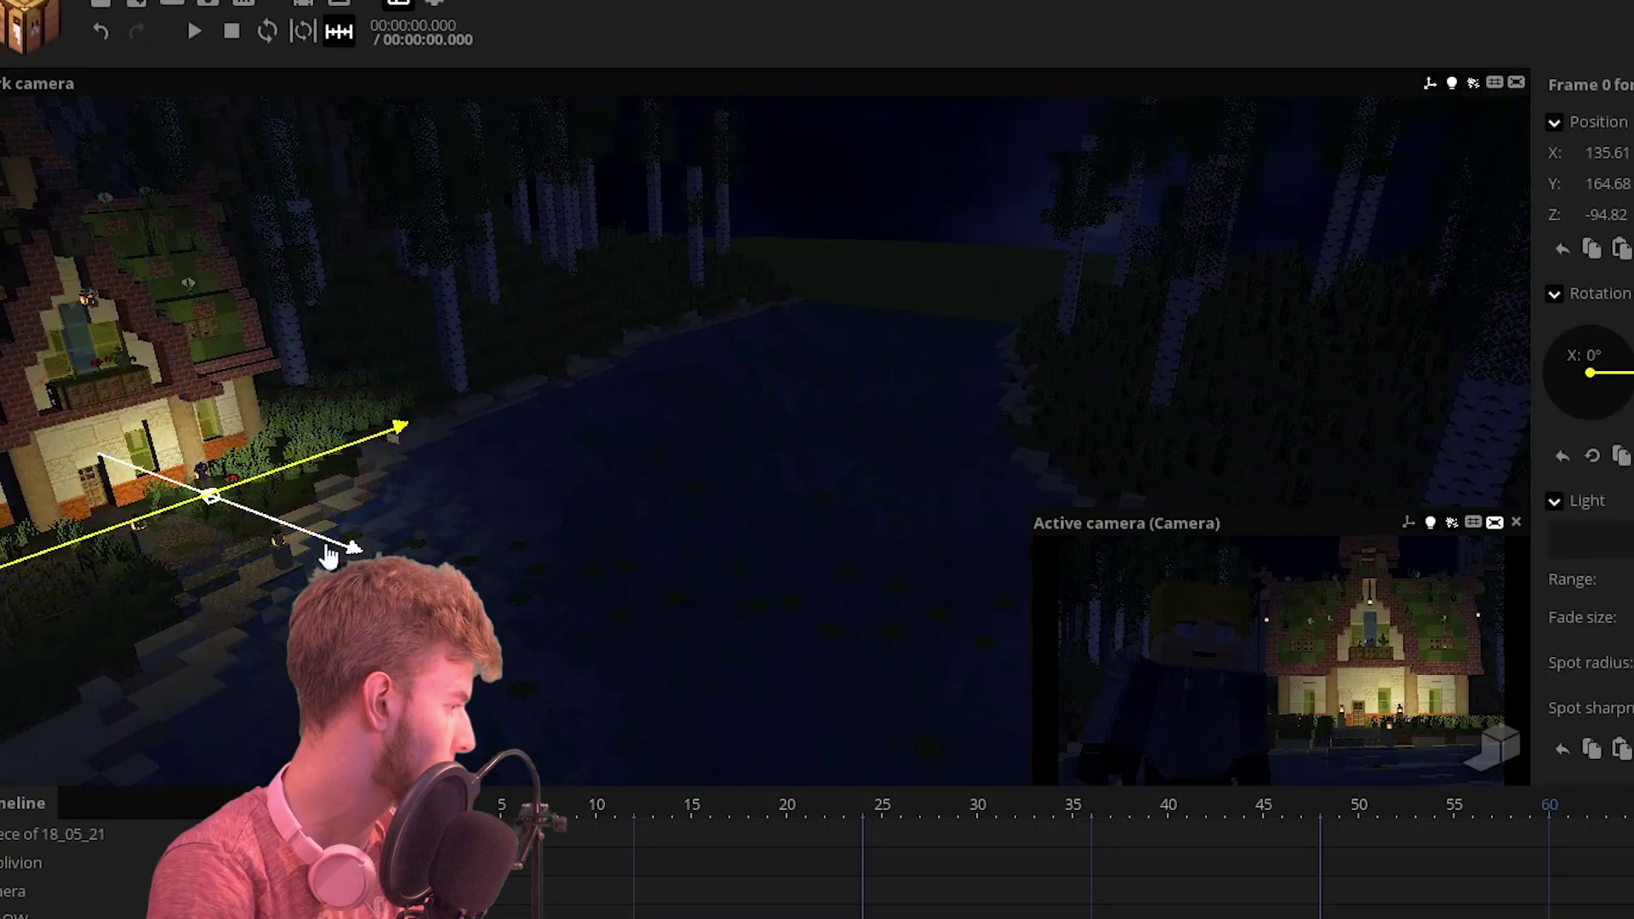
{"action": "right_click_drag", "start_coordinate": [335, 554], "coordinate": [511, 429]}
{"action": "left_click_drag", "start_coordinate": [366, 243], "coordinate": [675, 245]}
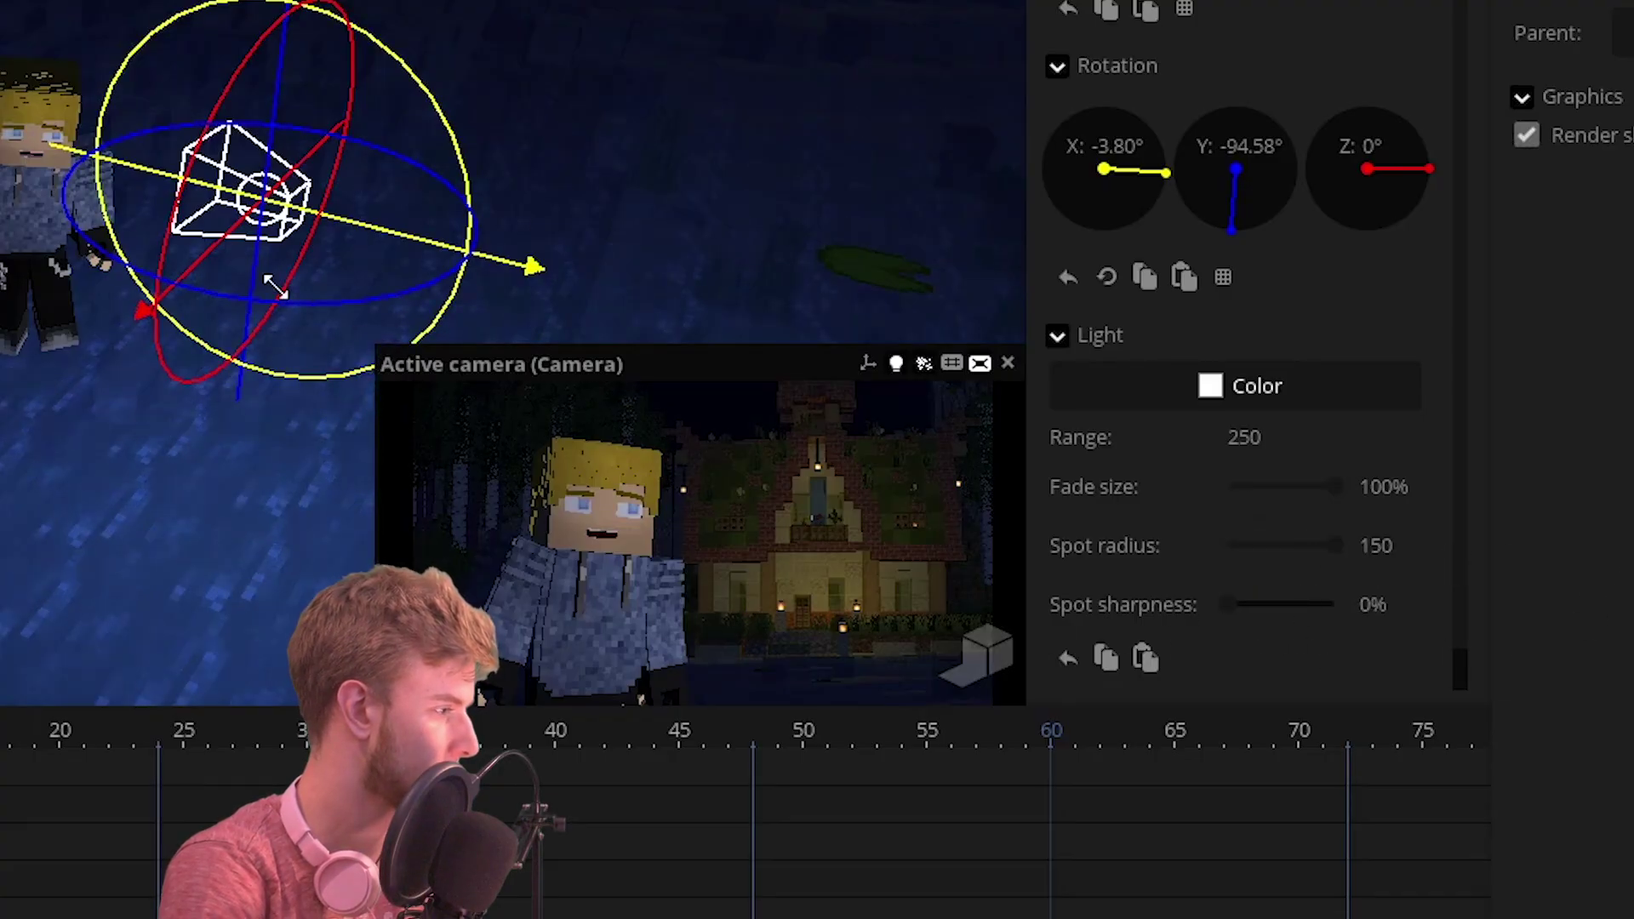
{"action": "left_click", "coordinate": [1112, 394]}
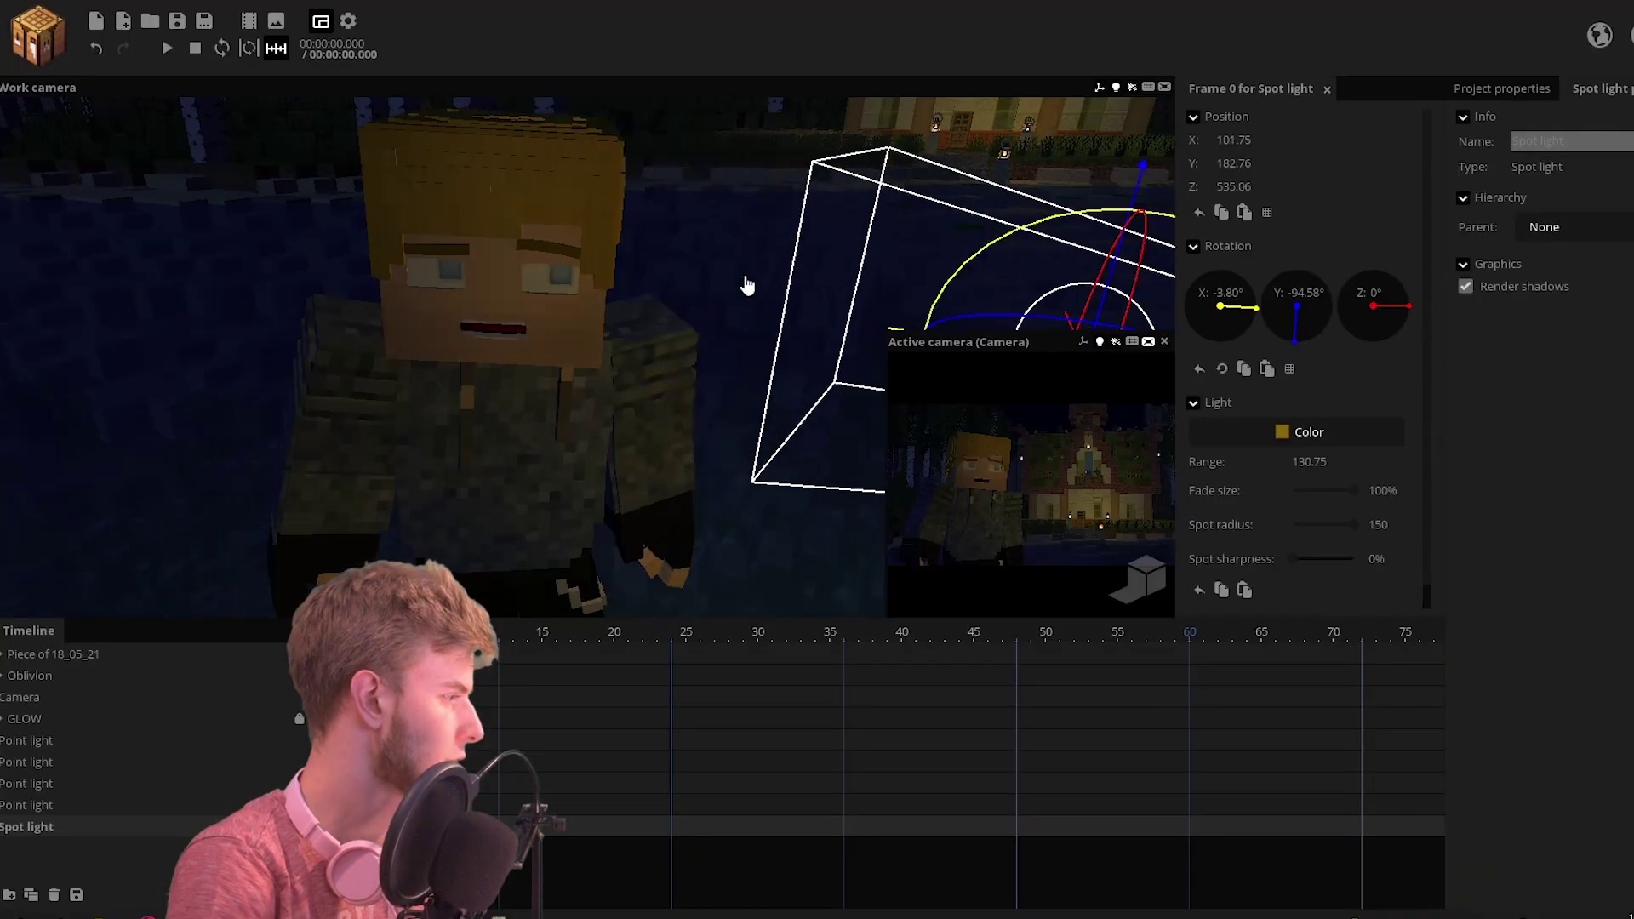
Step: Save the project with Ctrl+S and create a new Surface object
{"action": "right_click_drag", "start_coordinate": [743, 281], "coordinate": [718, 277]}
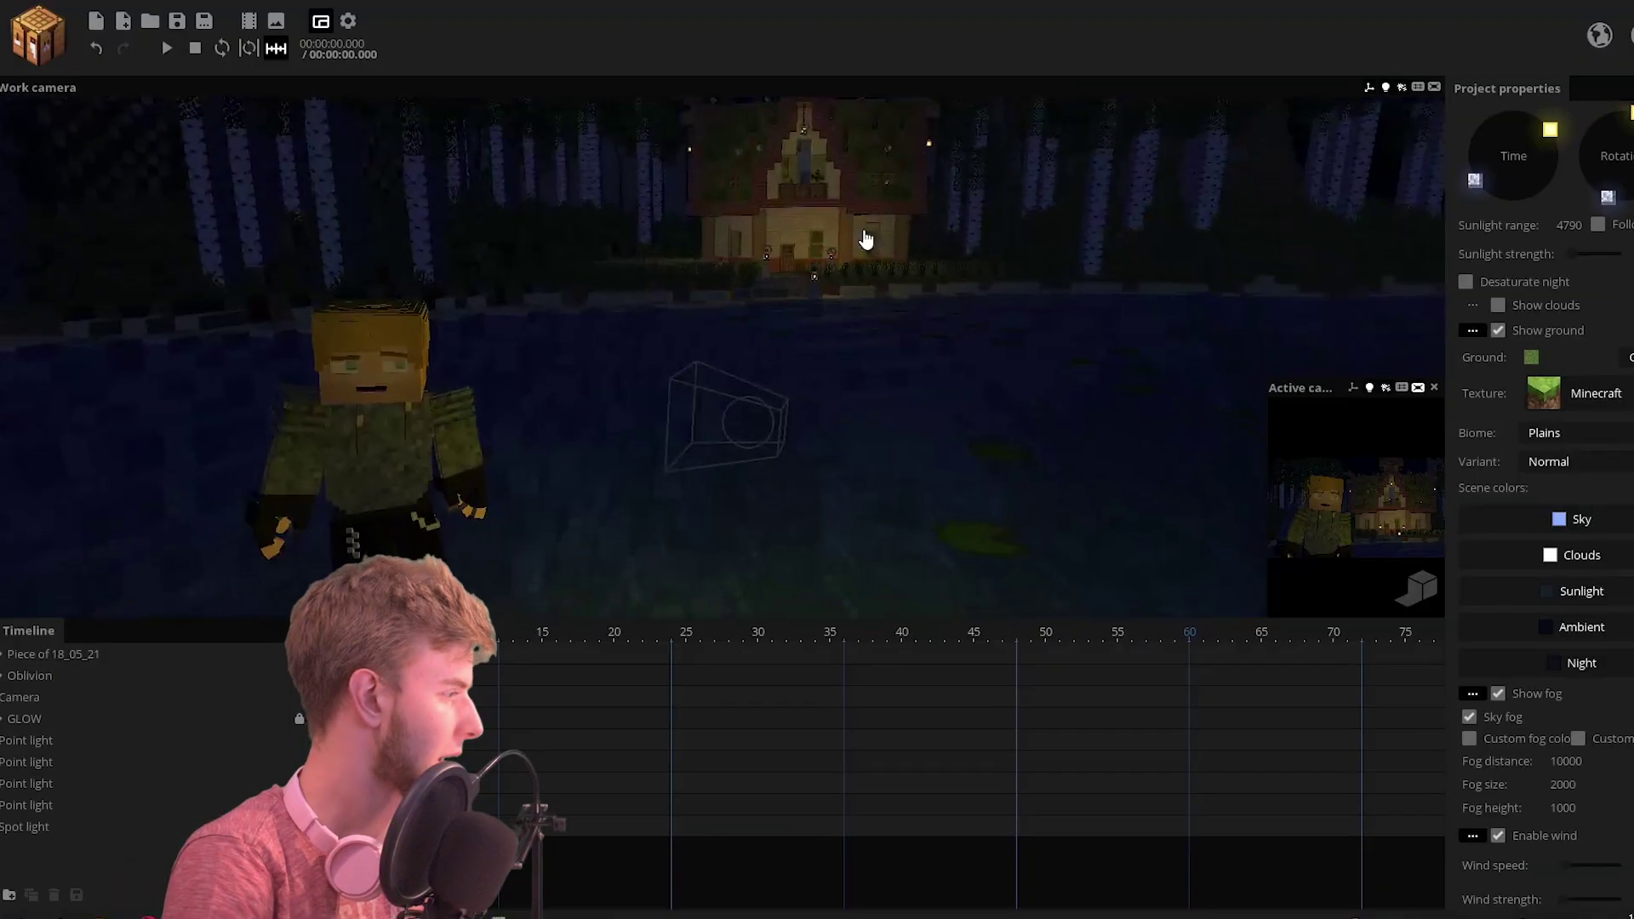
{"action": "key", "text": "ctrl+s"}
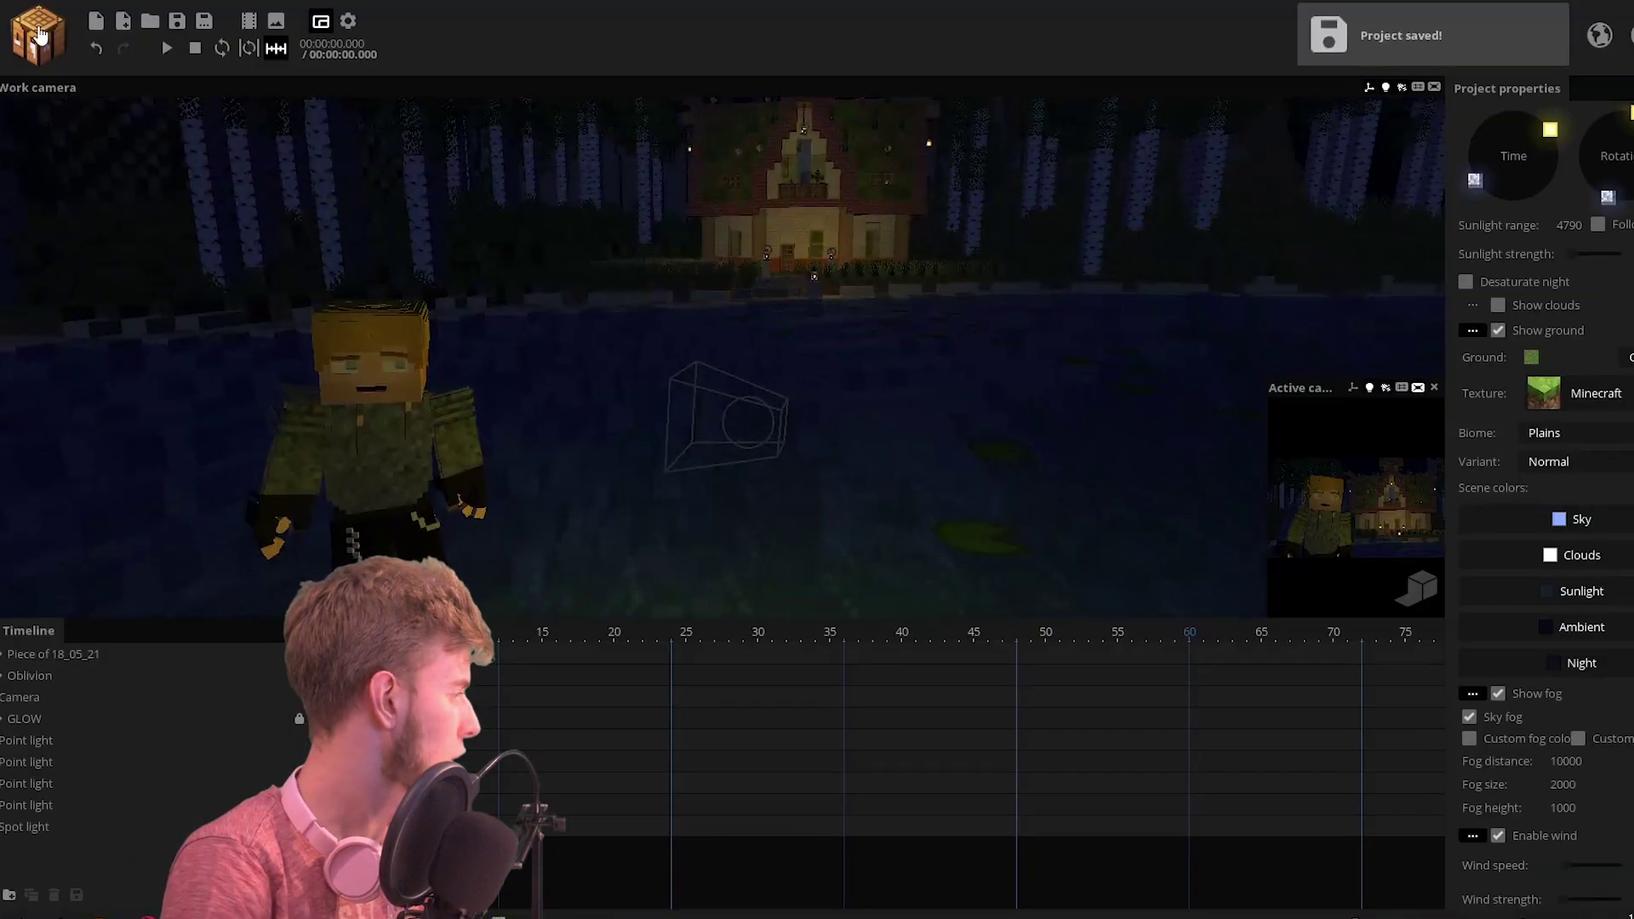
{"action": "left_click", "coordinate": [149, 20]}
{"action": "left_click", "coordinate": [336, 272]}
{"action": "left_click", "coordinate": [529, 345]}
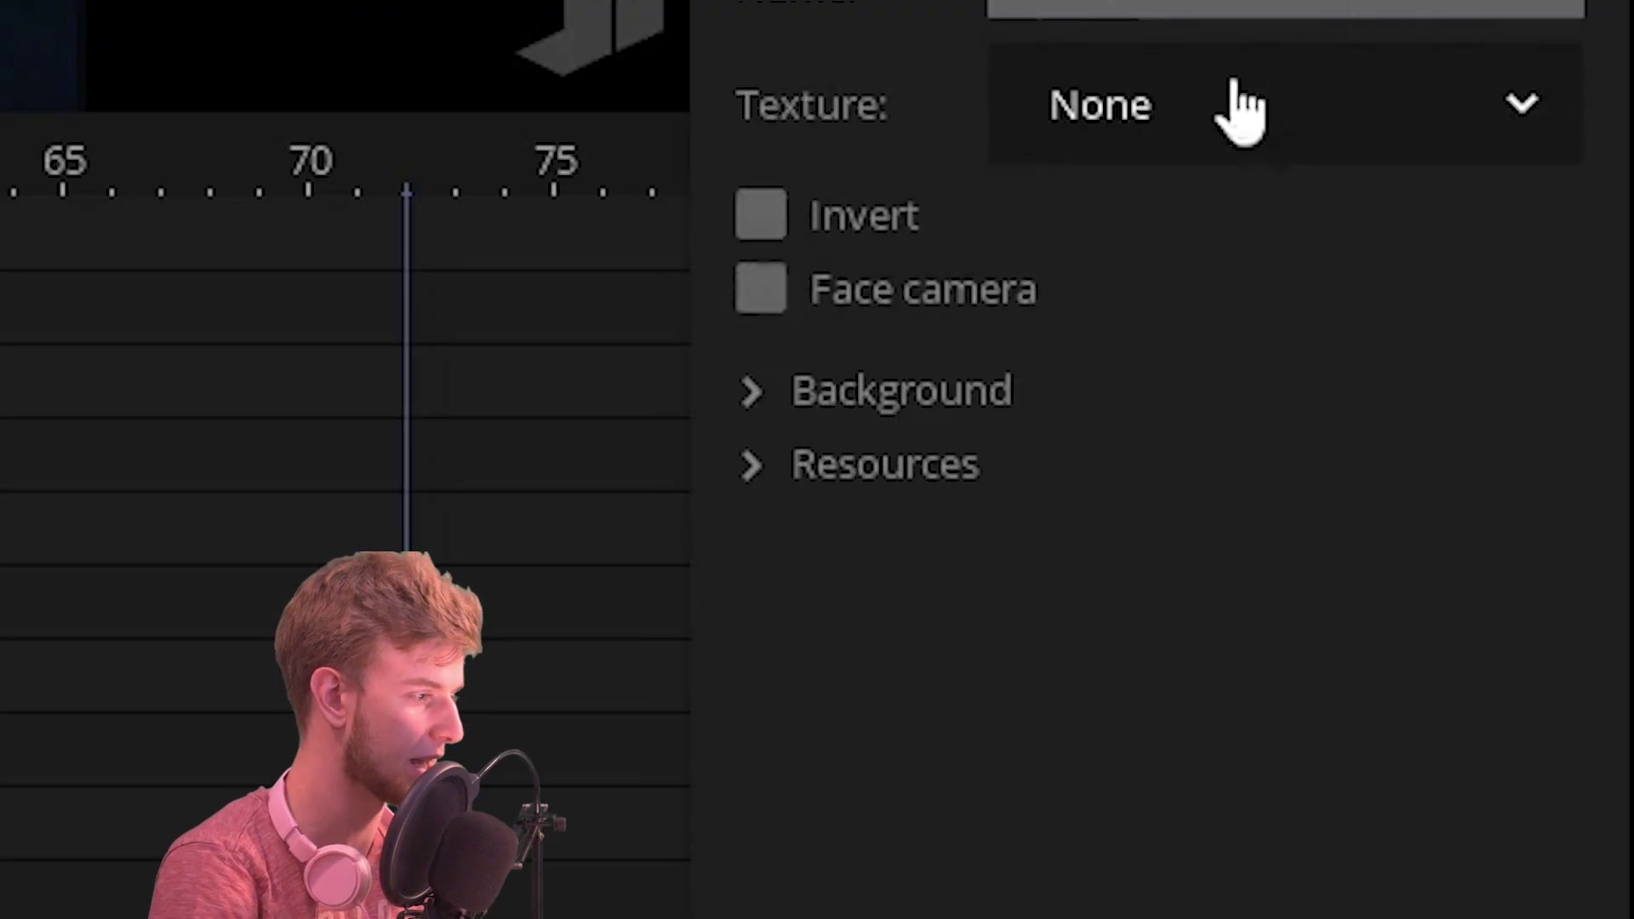
Step: Apply tint_texture to the surface and stretch its scale wider
{"action": "left_click", "coordinate": [1241, 110]}
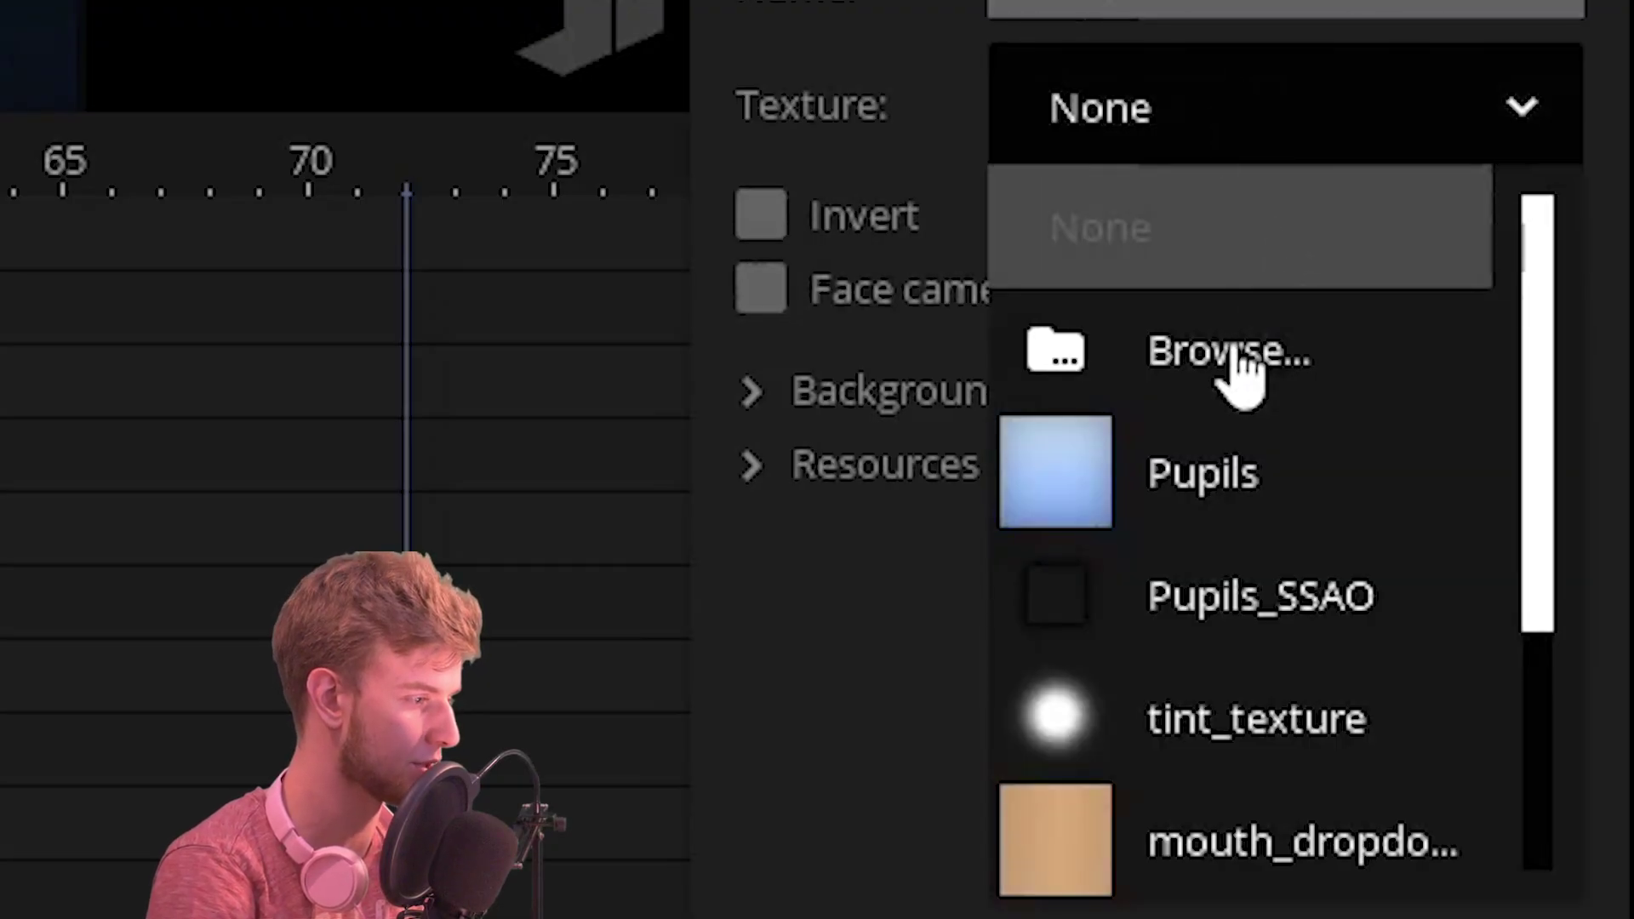
{"action": "left_click", "coordinate": [1199, 755]}
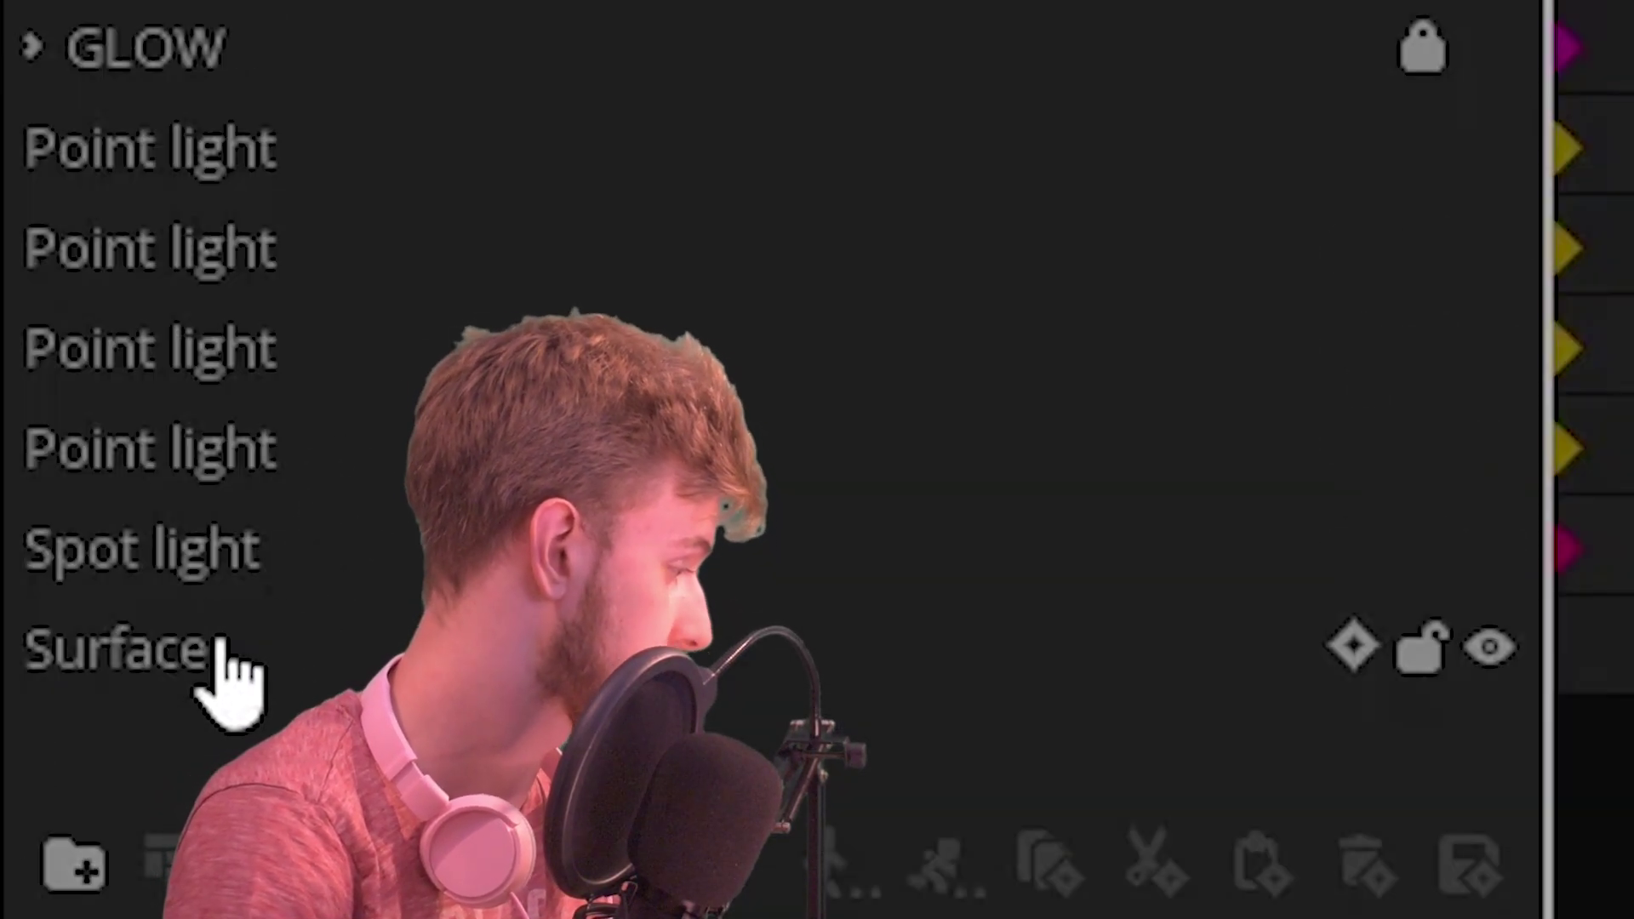
{"action": "left_click", "coordinate": [42, 852]}
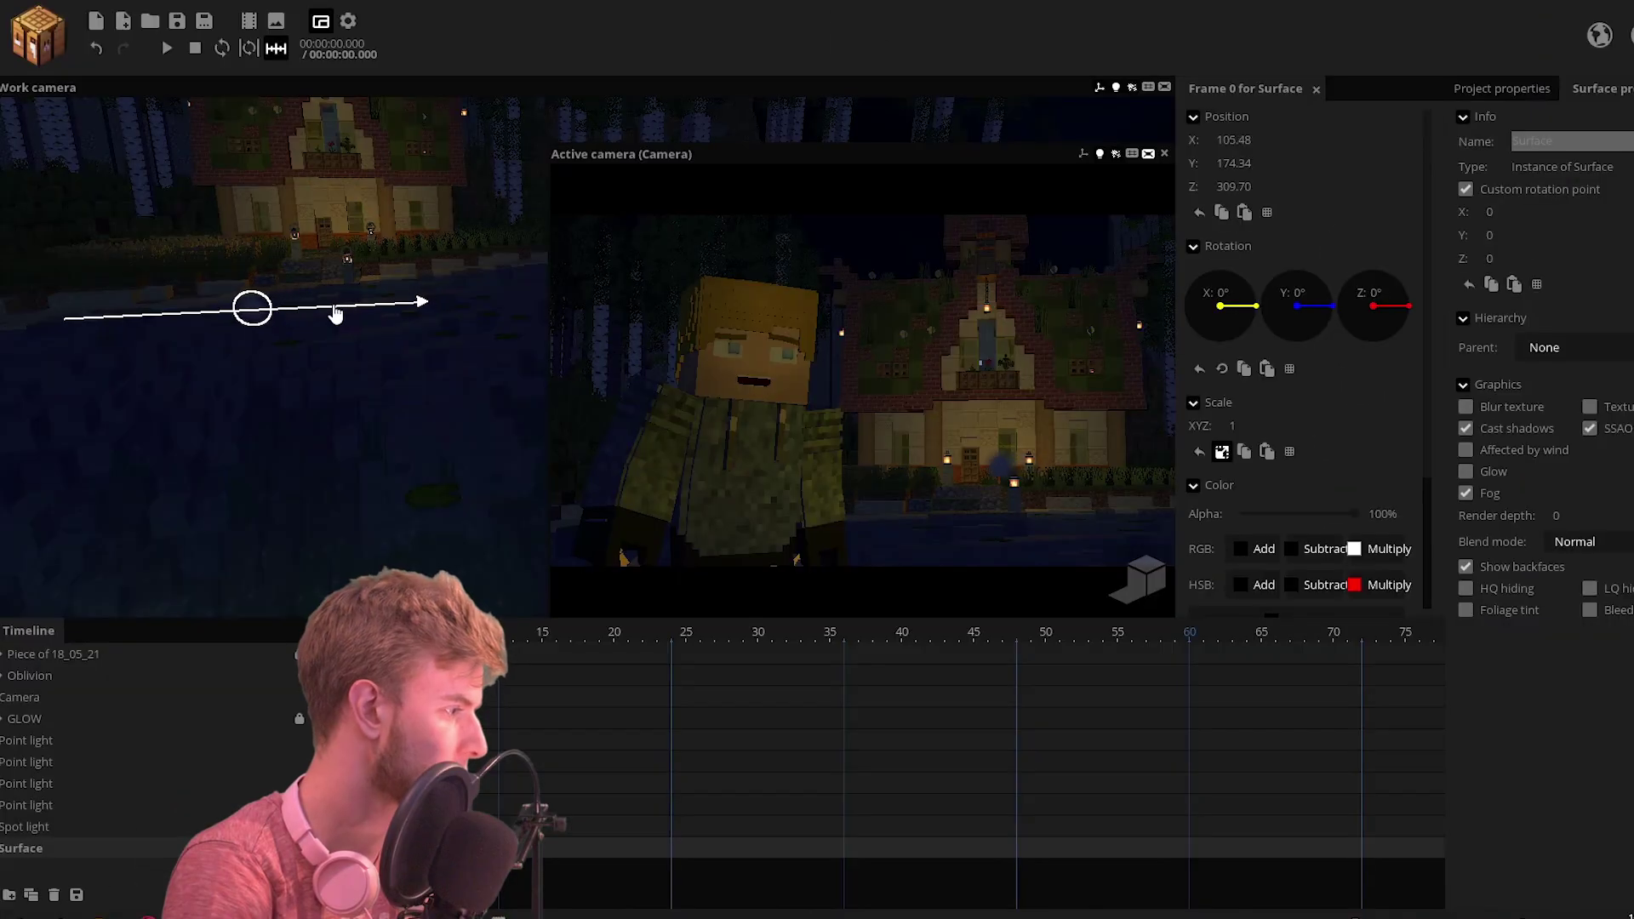
{"action": "left_click_drag", "start_coordinate": [1235, 434], "coordinate": [1270, 429]}
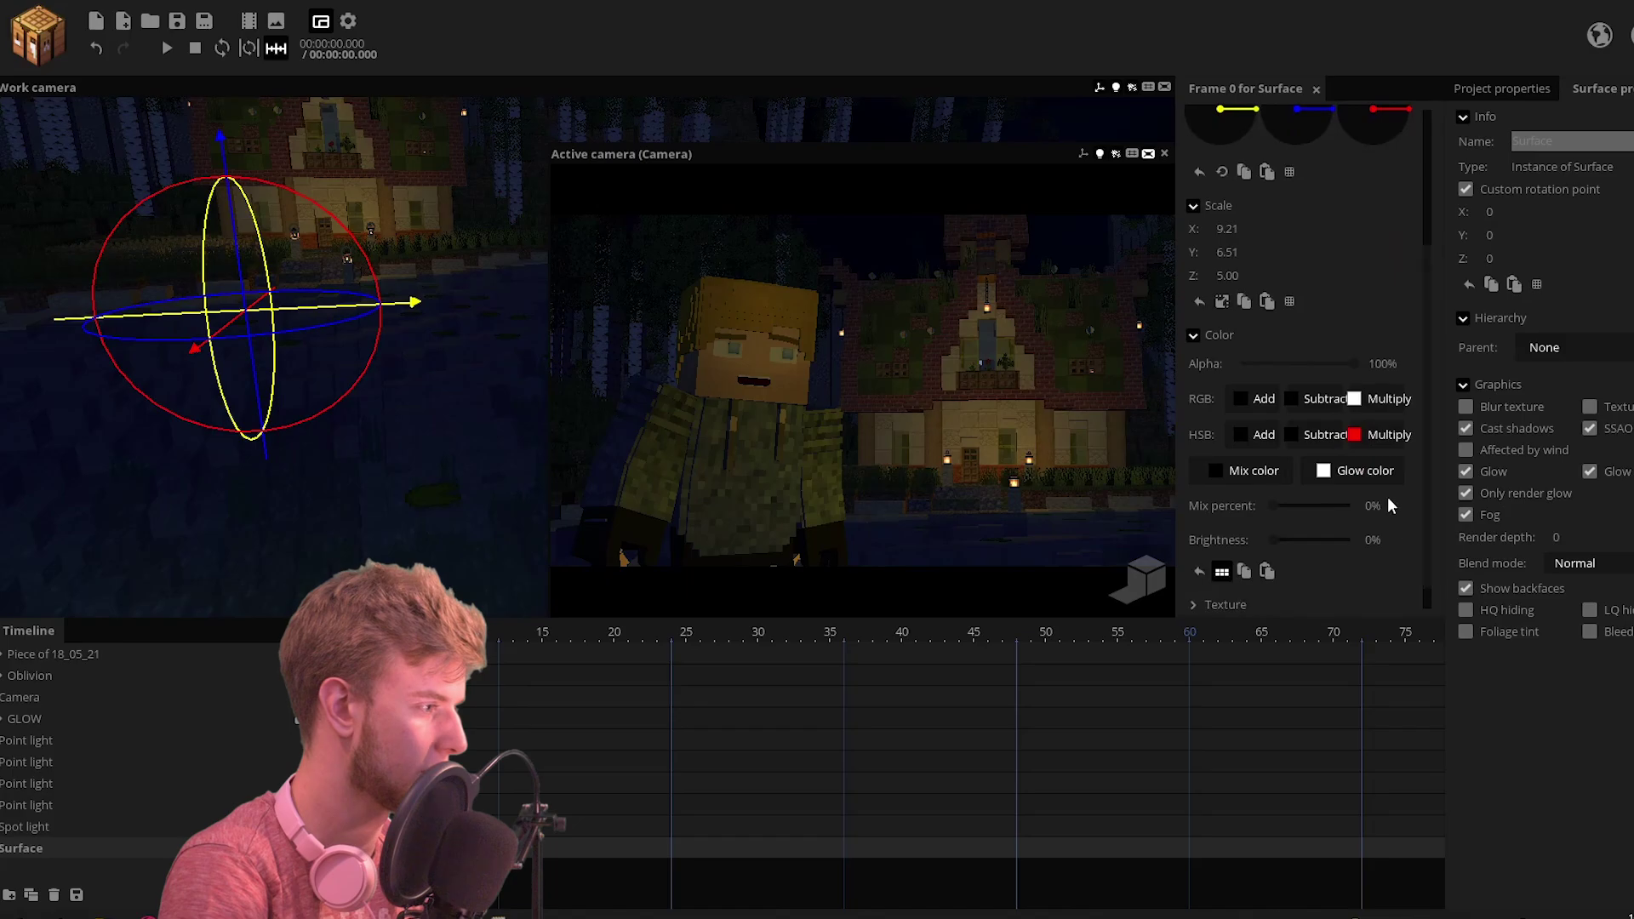
Step: Darken the surface glow colour, disable glow-only rendering, and shrink it to about half
{"action": "left_click", "coordinate": [1357, 470]}
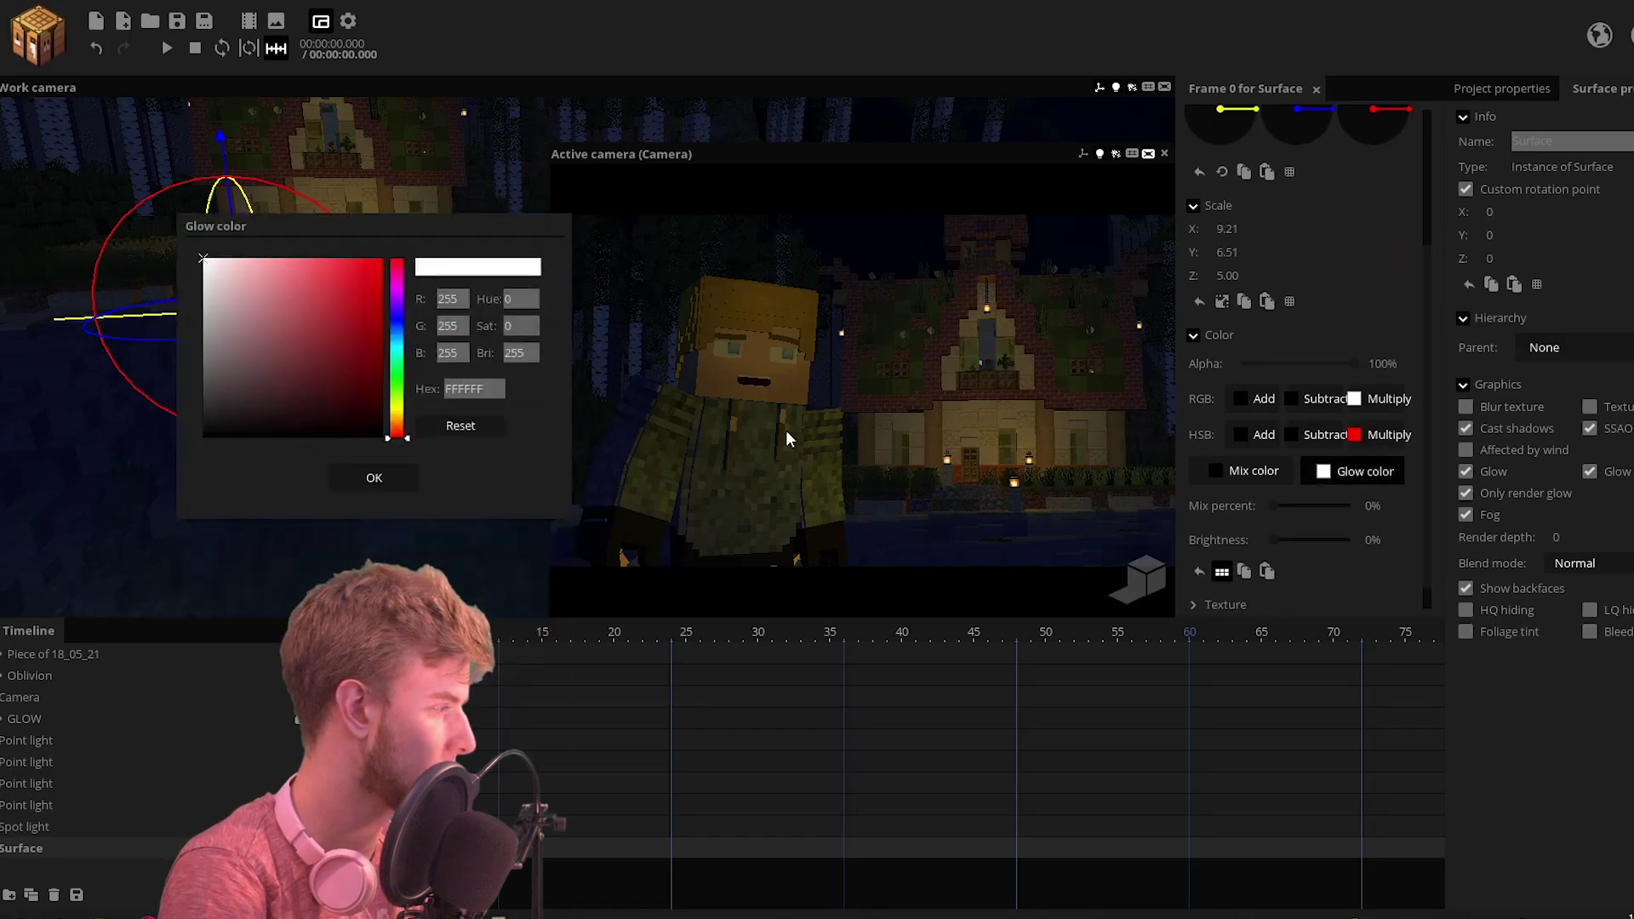
{"action": "left_click_drag", "start_coordinate": [397, 392], "coordinate": [397, 394]}
{"action": "left_click_drag", "start_coordinate": [366, 374], "coordinate": [345, 399]}
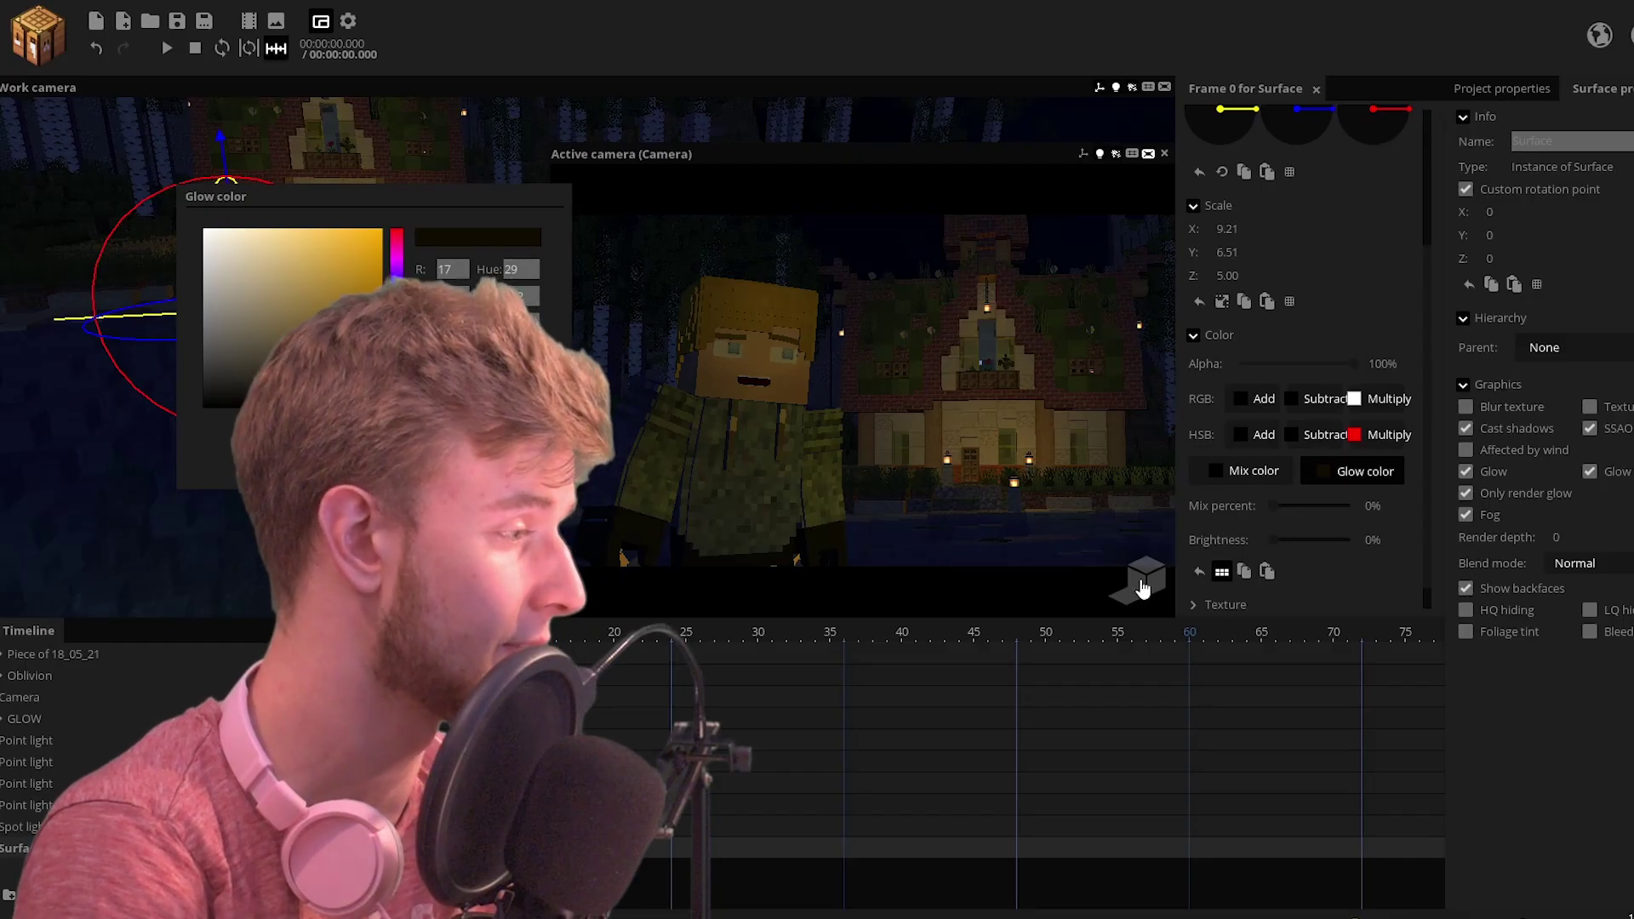
{"action": "left_click", "coordinate": [1142, 587]}
{"action": "left_click", "coordinate": [1142, 587]}
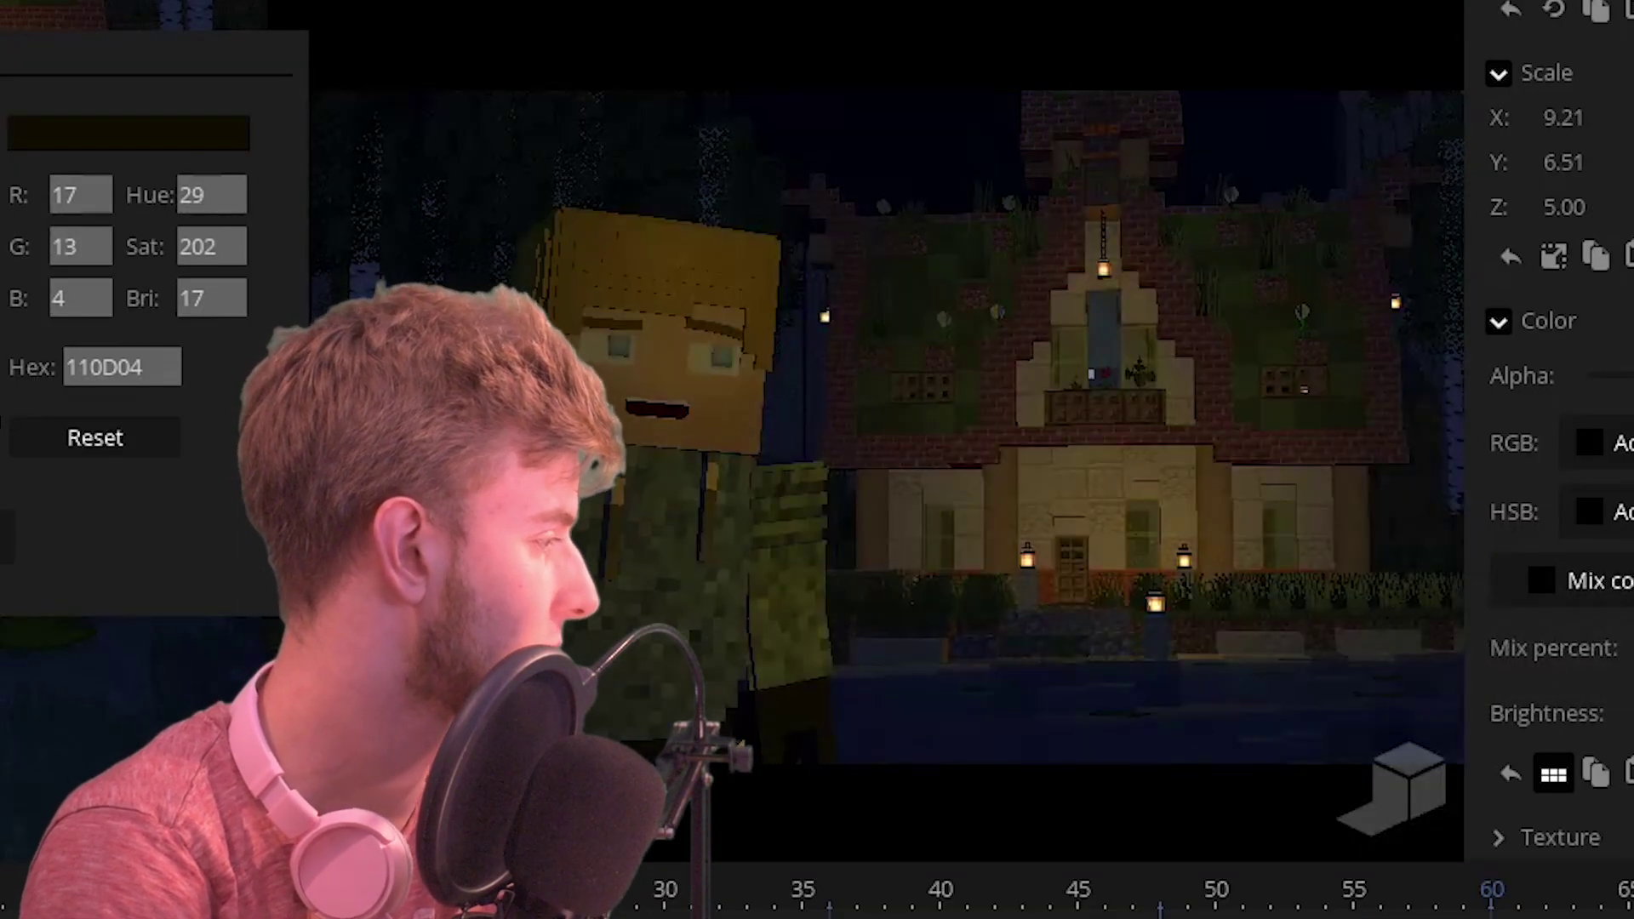
{"action": "left_click_drag", "start_coordinate": [345, 395], "coordinate": [345, 404]}
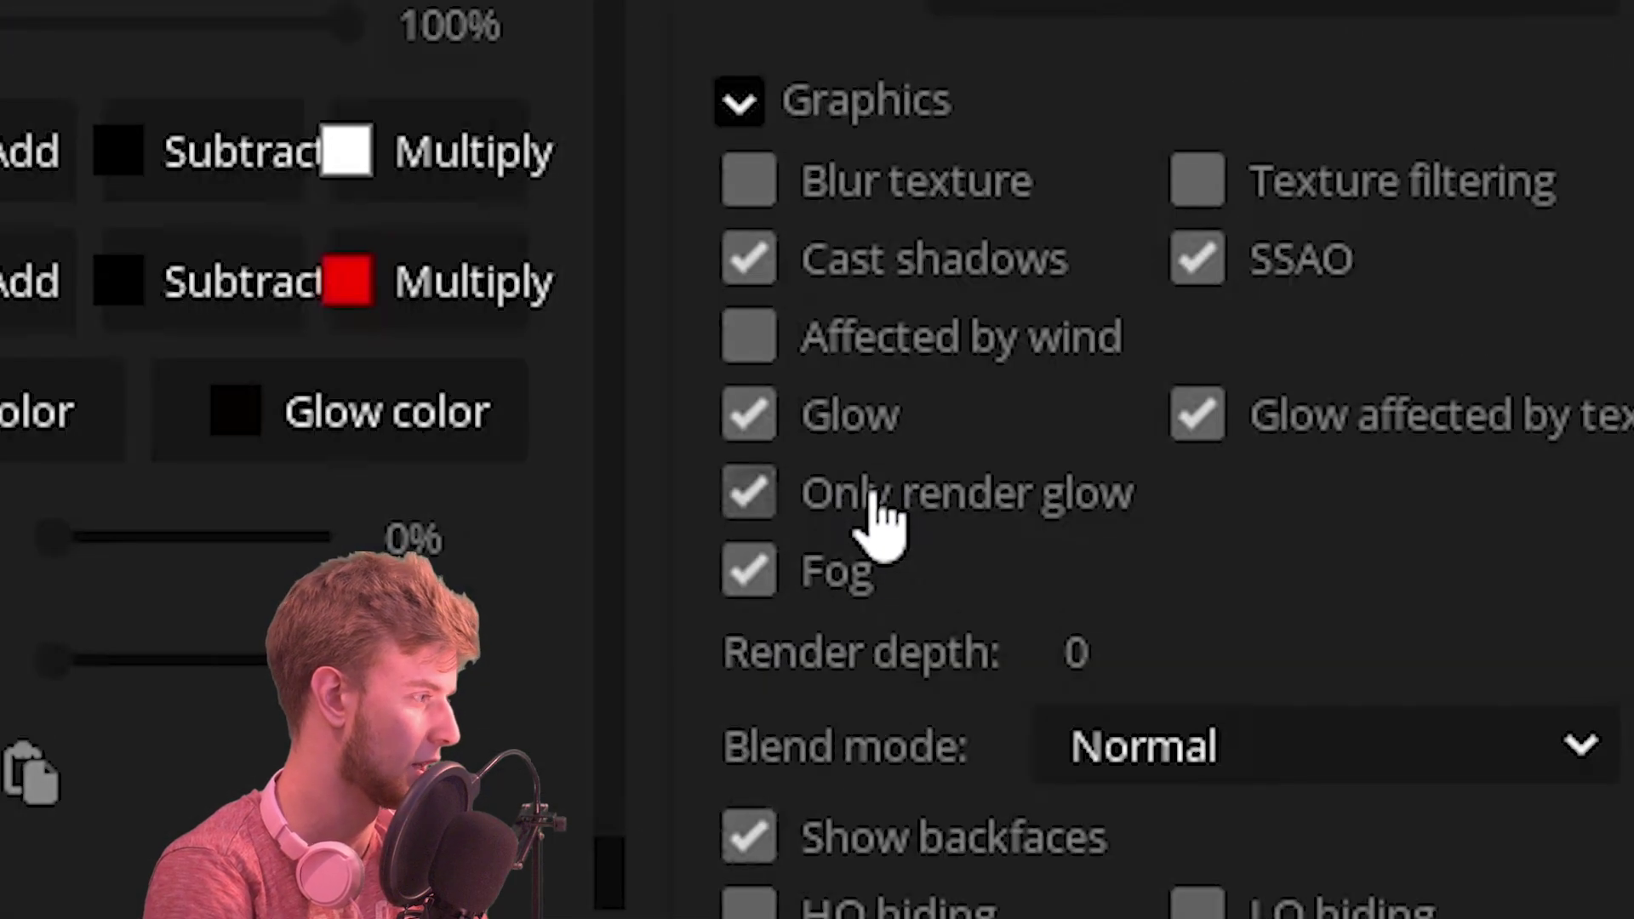
{"action": "left_click", "coordinate": [1499, 497]}
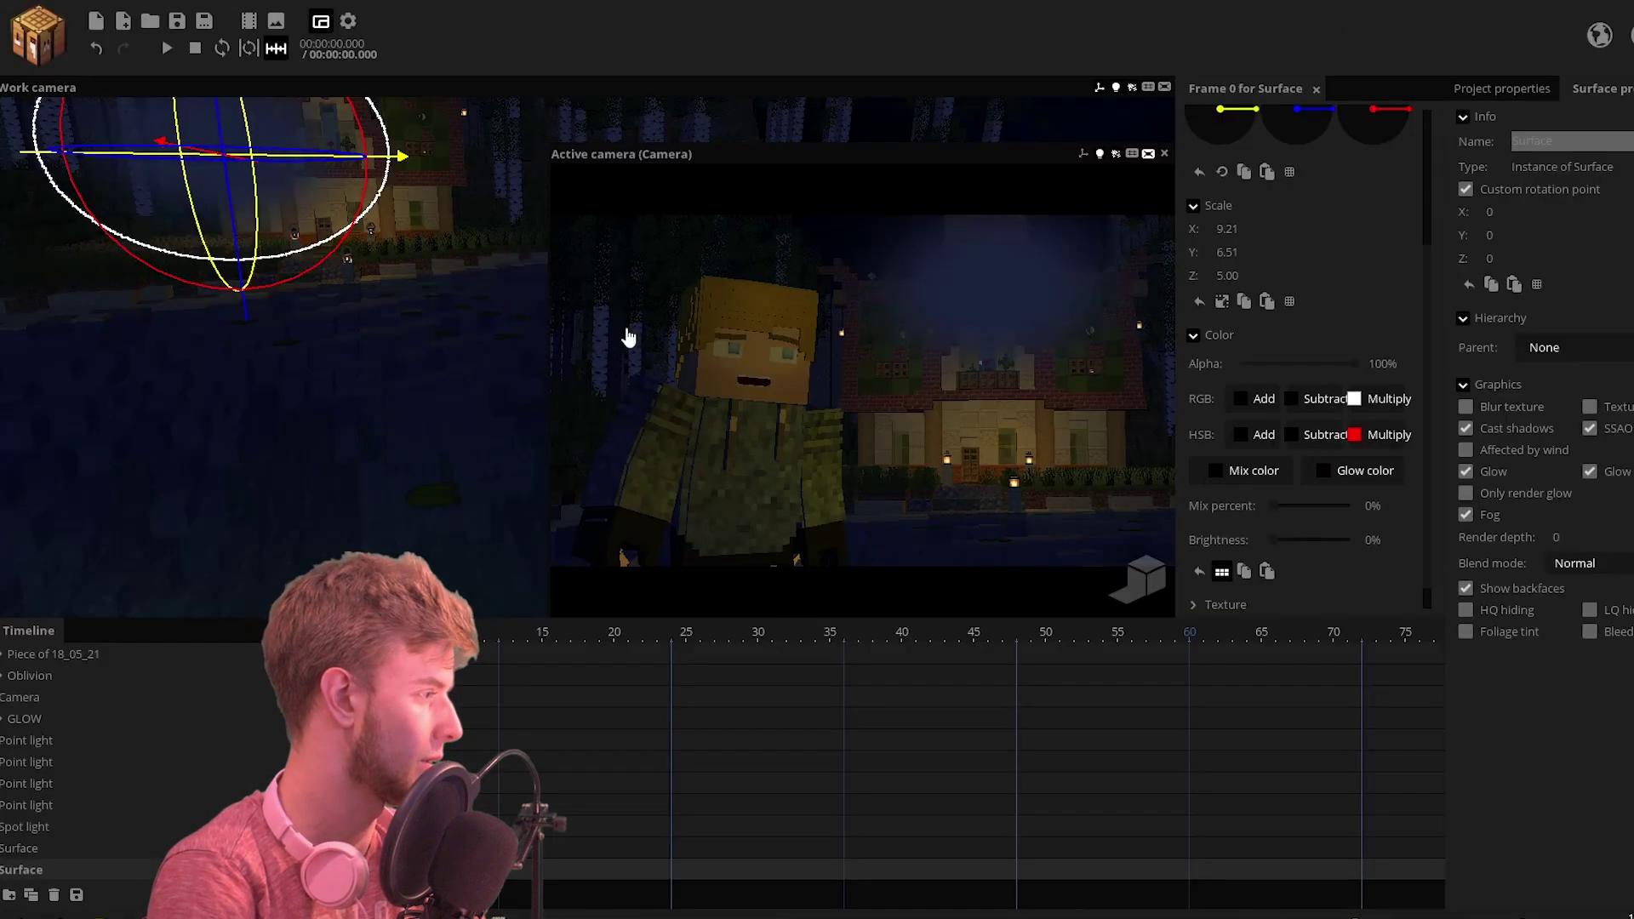
{"action": "left_click_drag", "start_coordinate": [1226, 238], "coordinate": [1208, 239]}
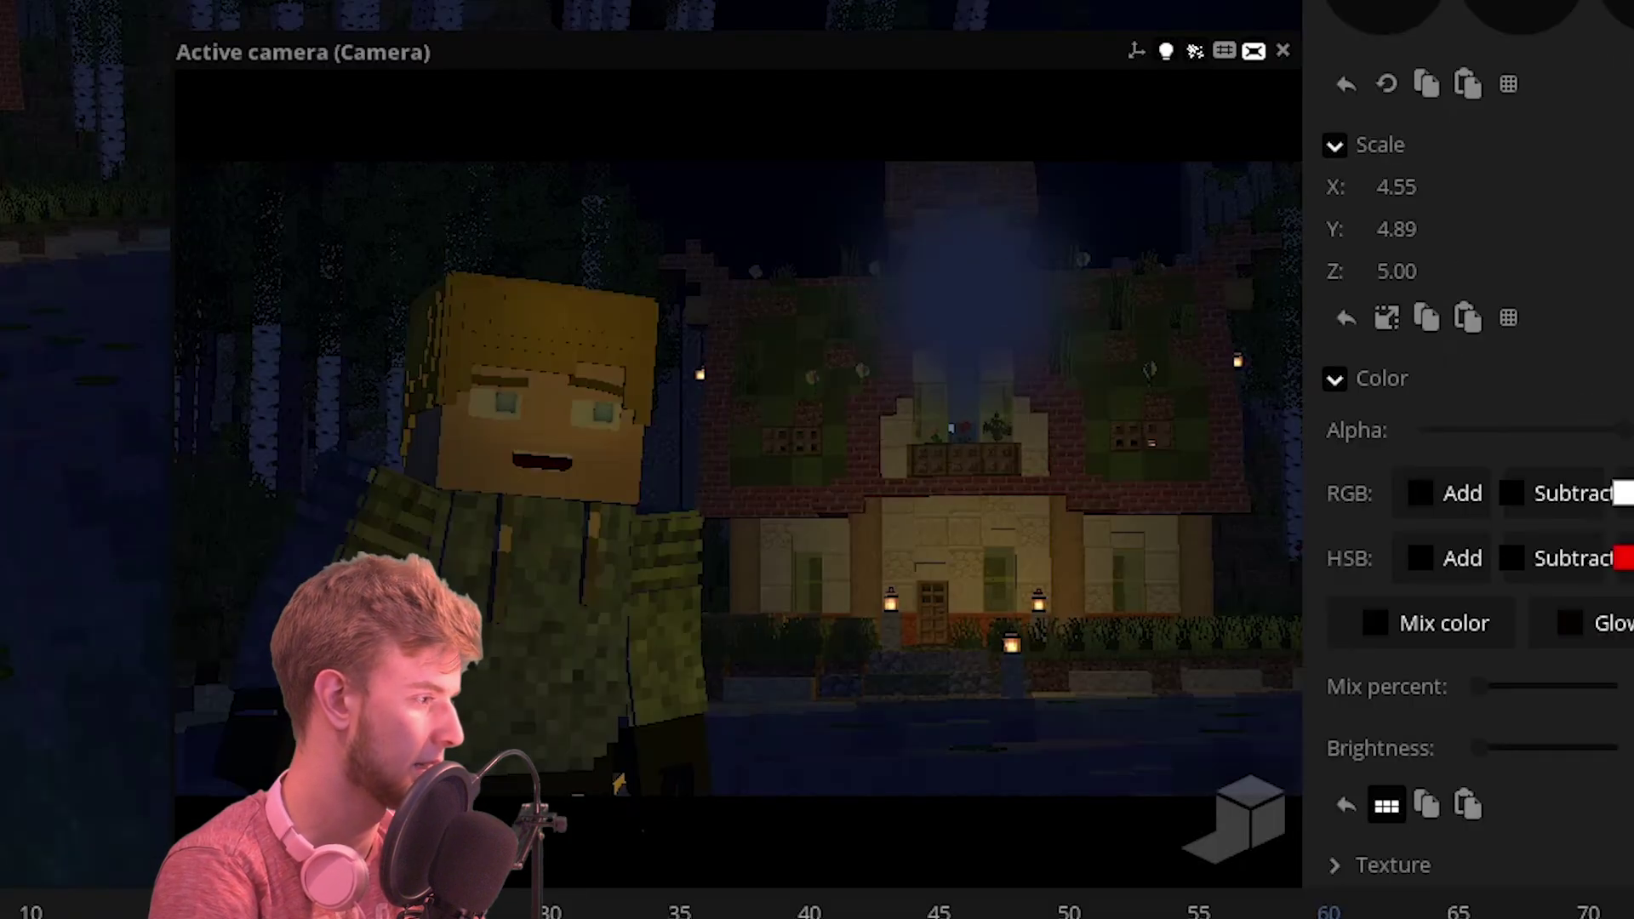
{"action": "left_click", "coordinate": [1260, 819]}
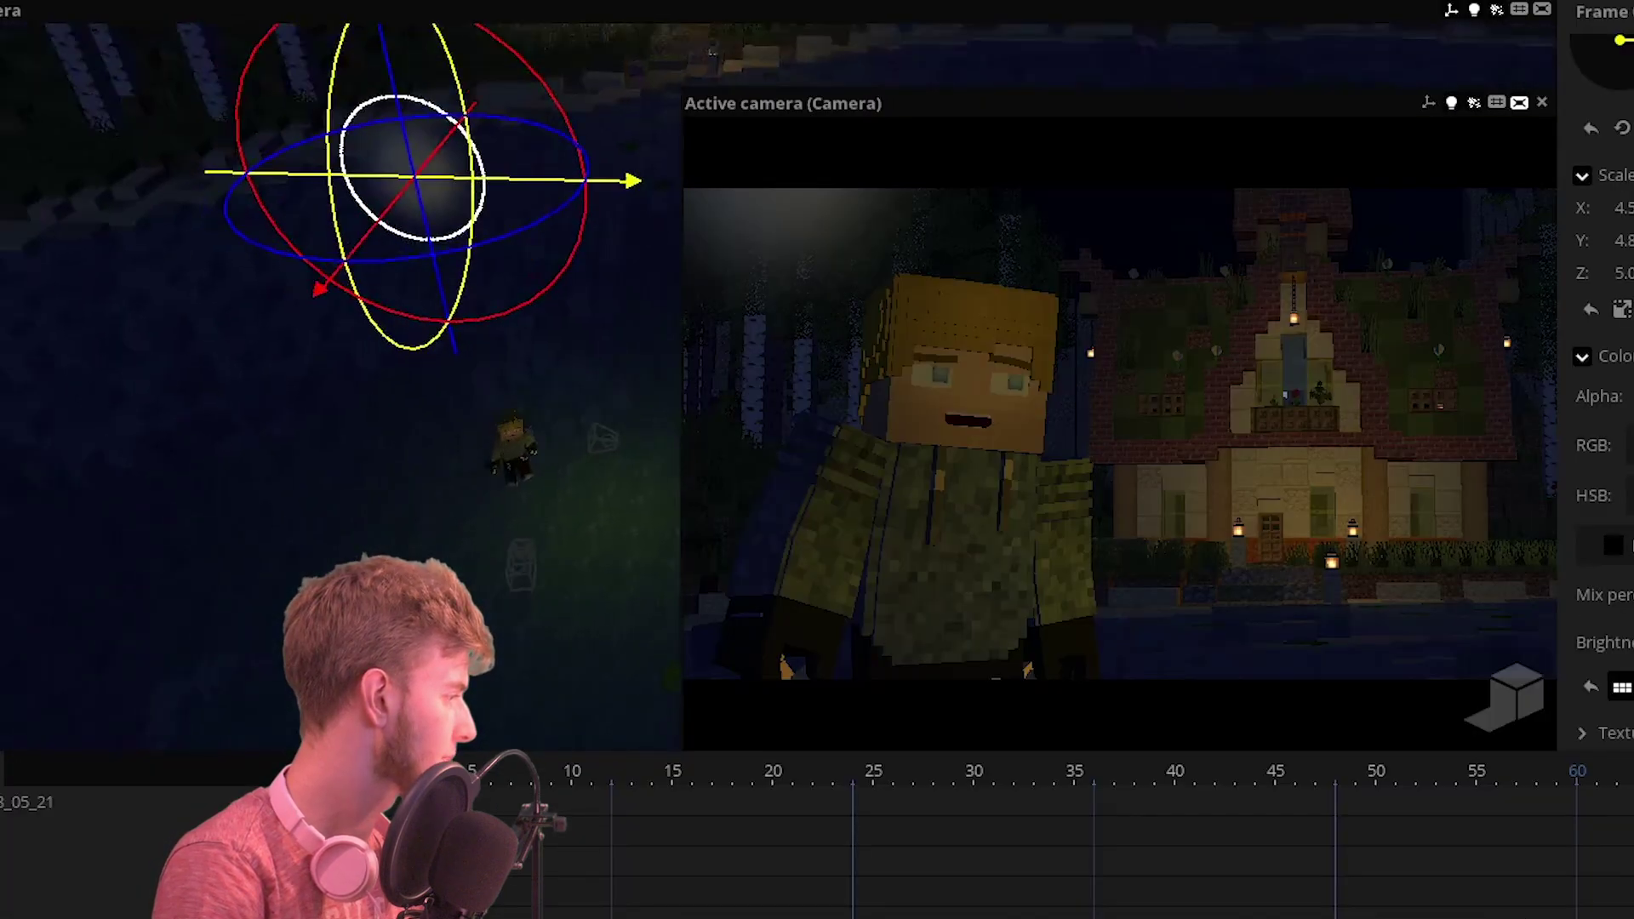
Step: Change the glow hue to dark blue and raise the surface above the lake
{"action": "right_click_drag", "start_coordinate": [498, 267], "coordinate": [431, 267]}
{"action": "left_click_drag", "start_coordinate": [431, 266], "coordinate": [361, 402]}
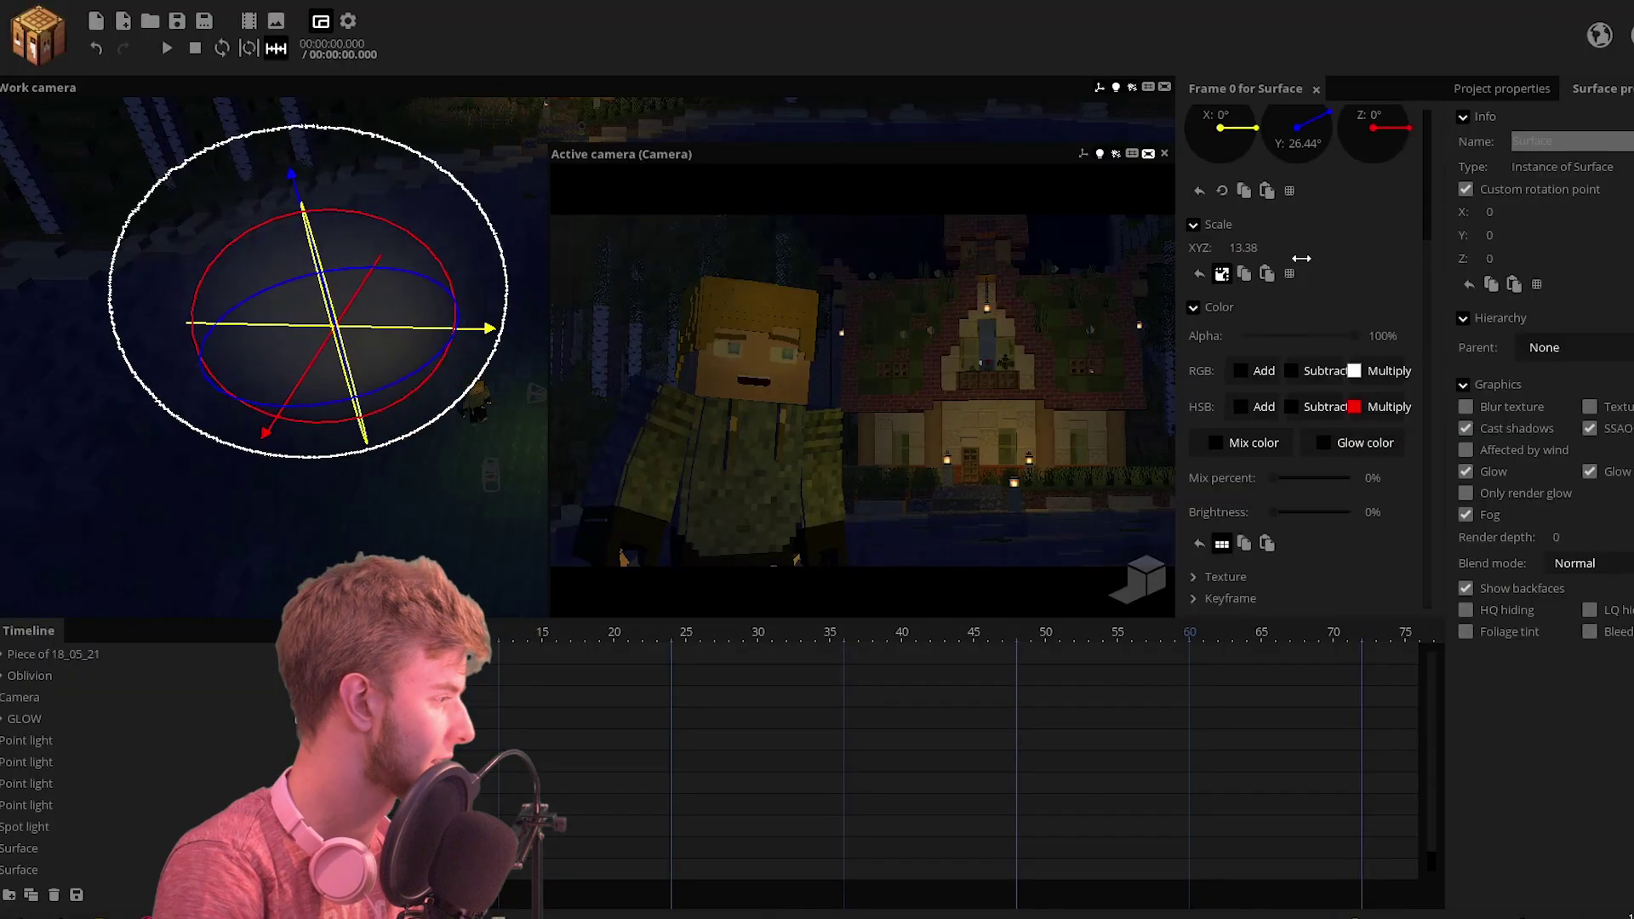
{"action": "left_click", "coordinate": [1325, 434]}
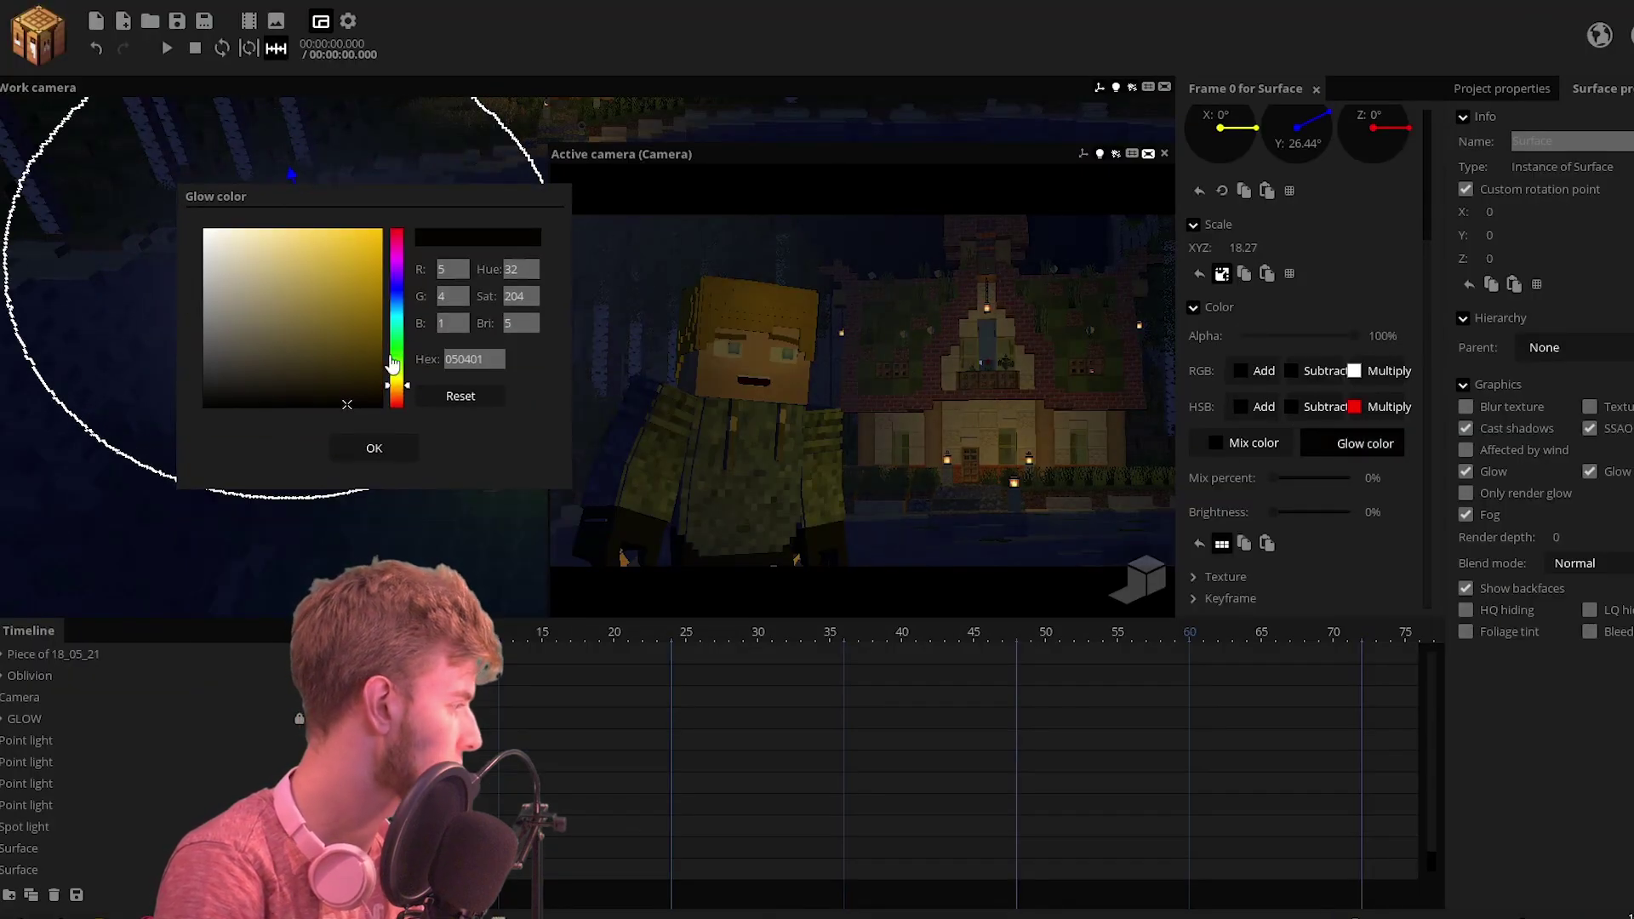
{"action": "left_click", "coordinate": [398, 306]}
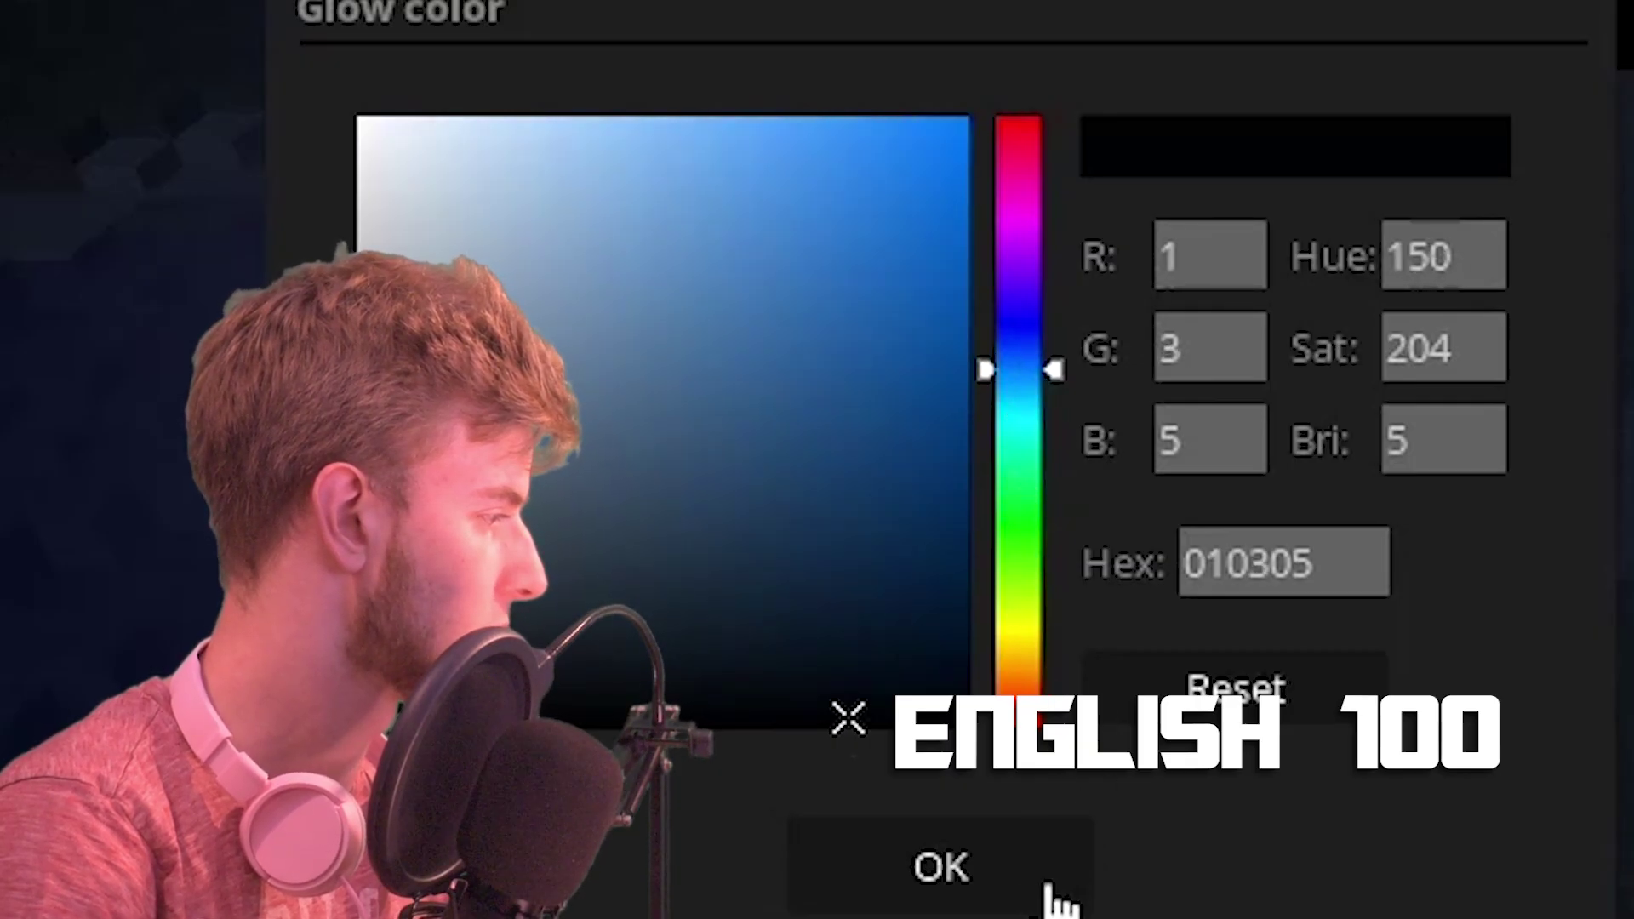
{"action": "left_click", "coordinate": [1046, 898]}
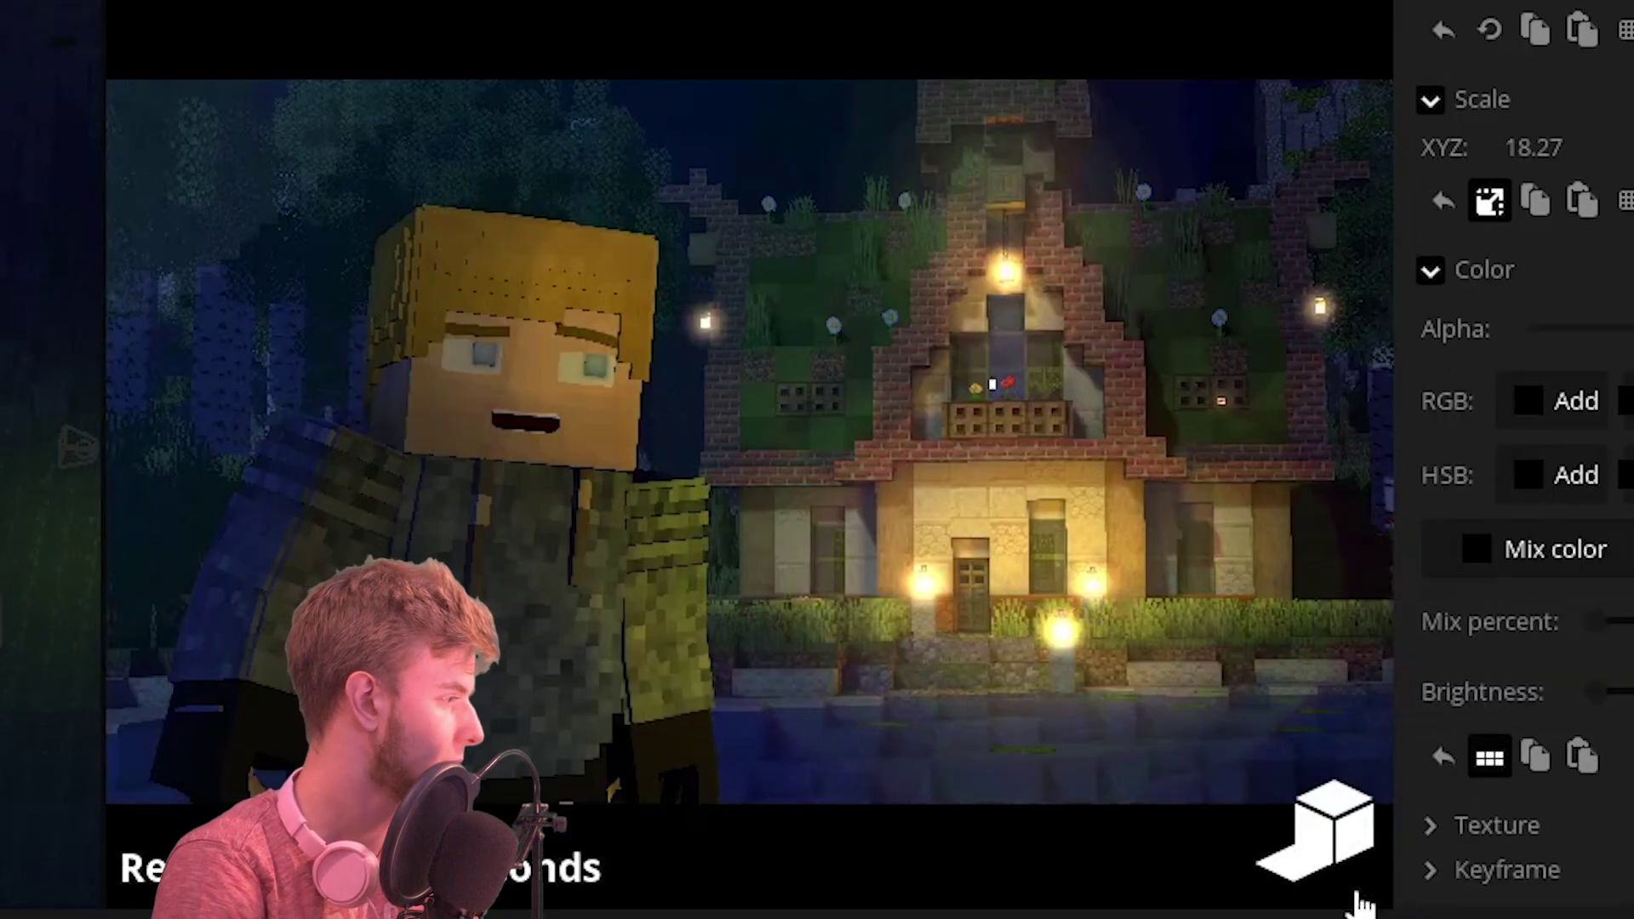
{"action": "left_click", "coordinate": [1310, 855]}
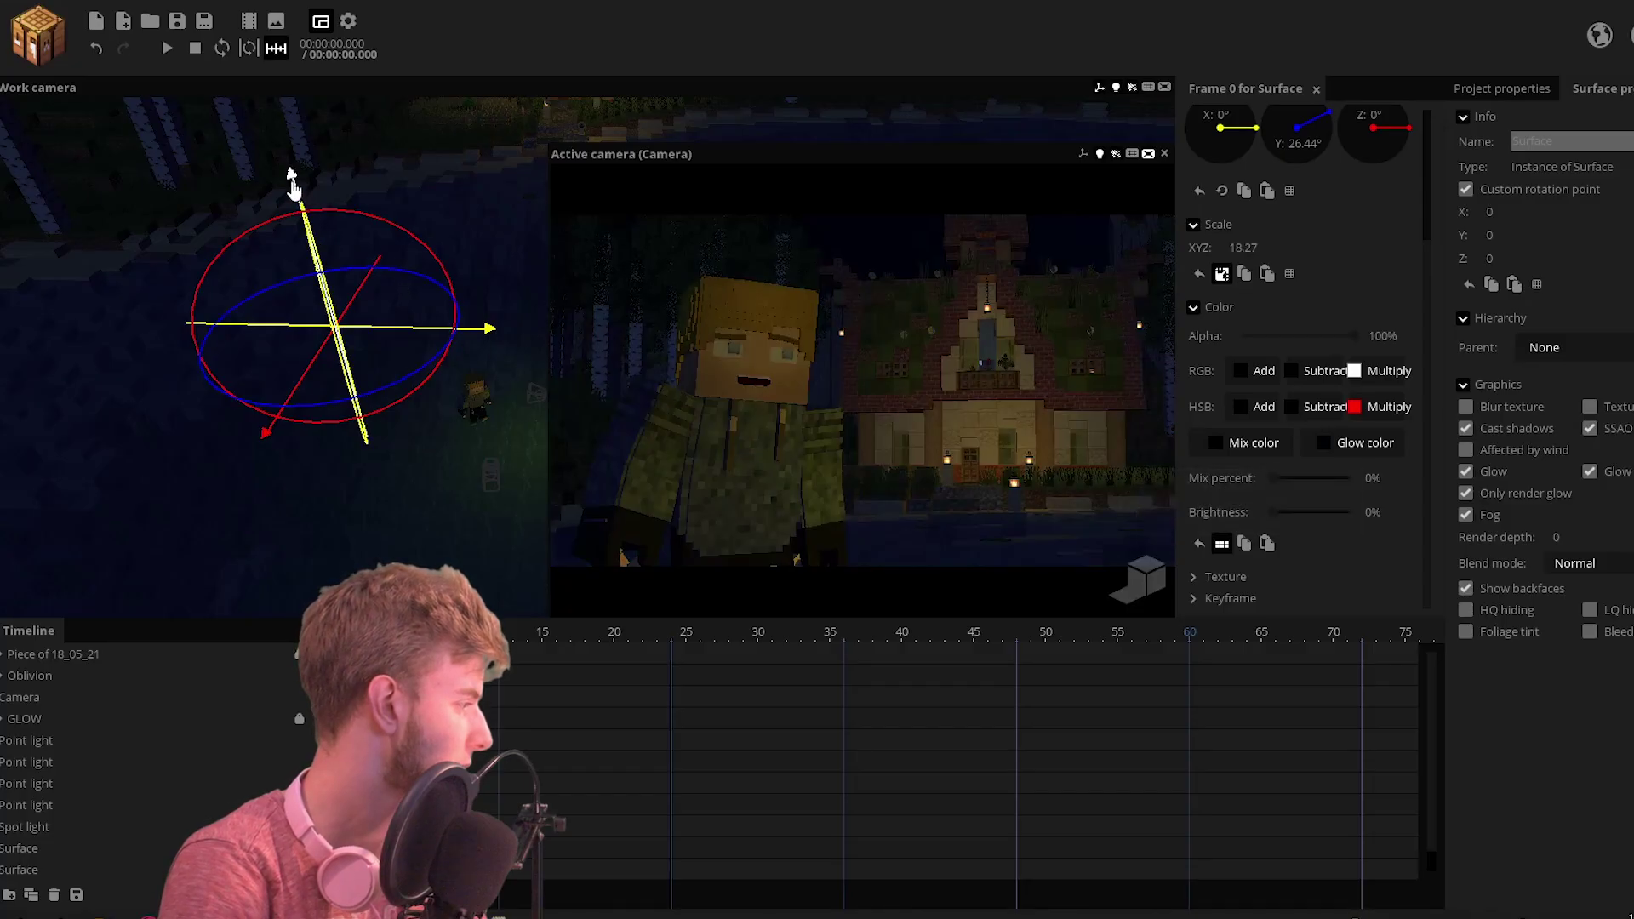
{"action": "left_click_drag", "start_coordinate": [292, 177], "coordinate": [284, 152]}
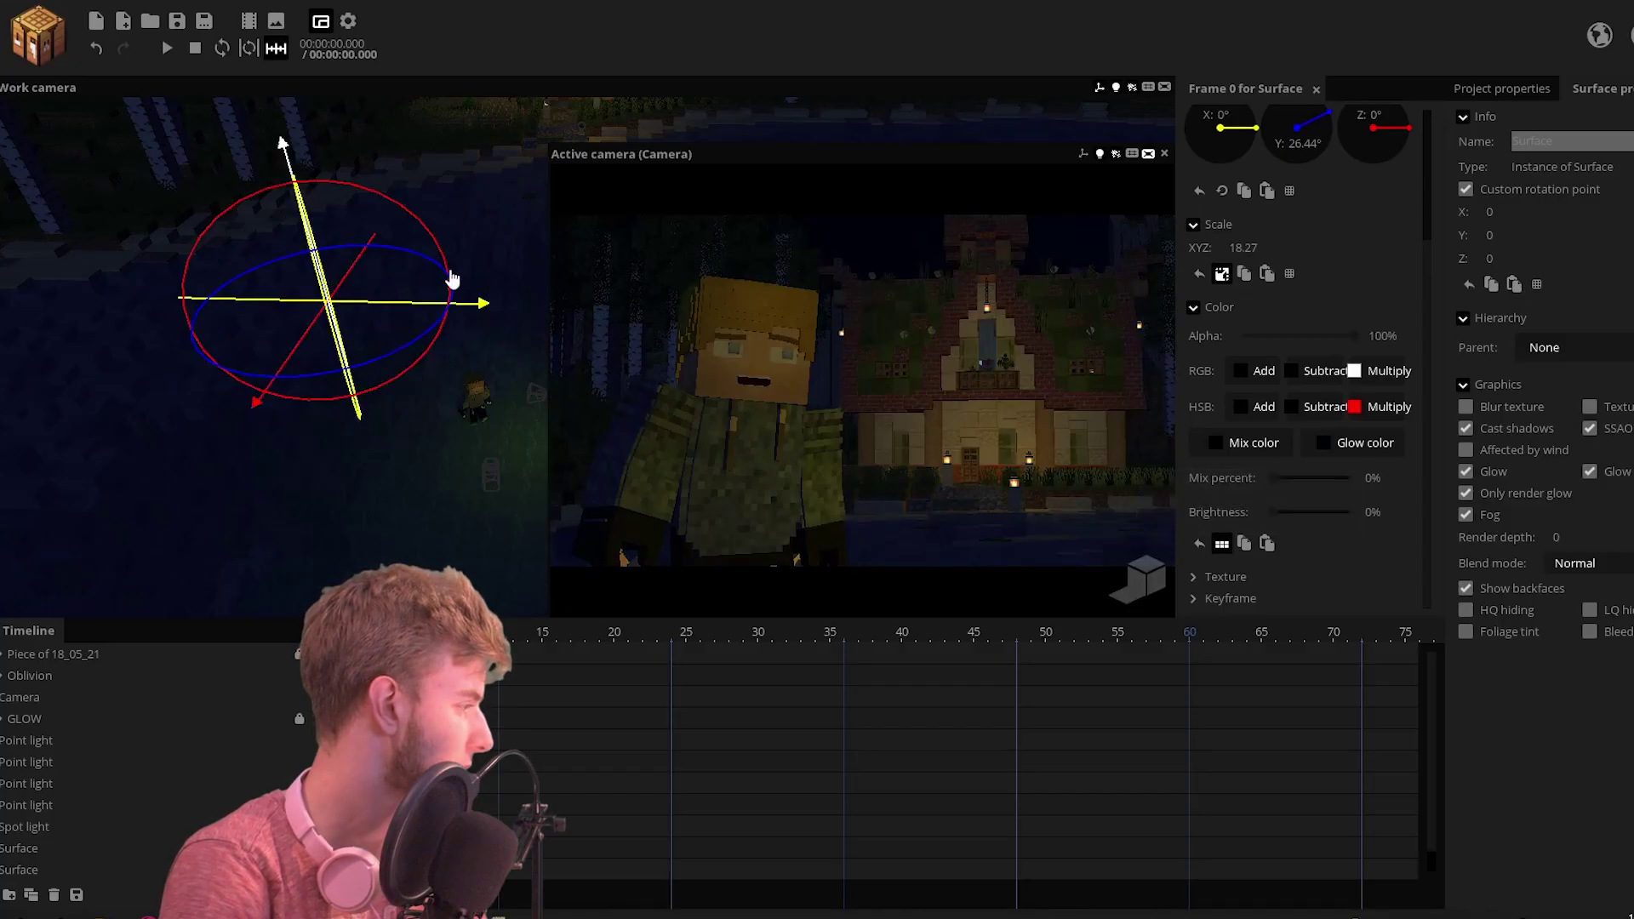
{"action": "right_click_drag", "start_coordinate": [455, 319], "coordinate": [455, 319]}
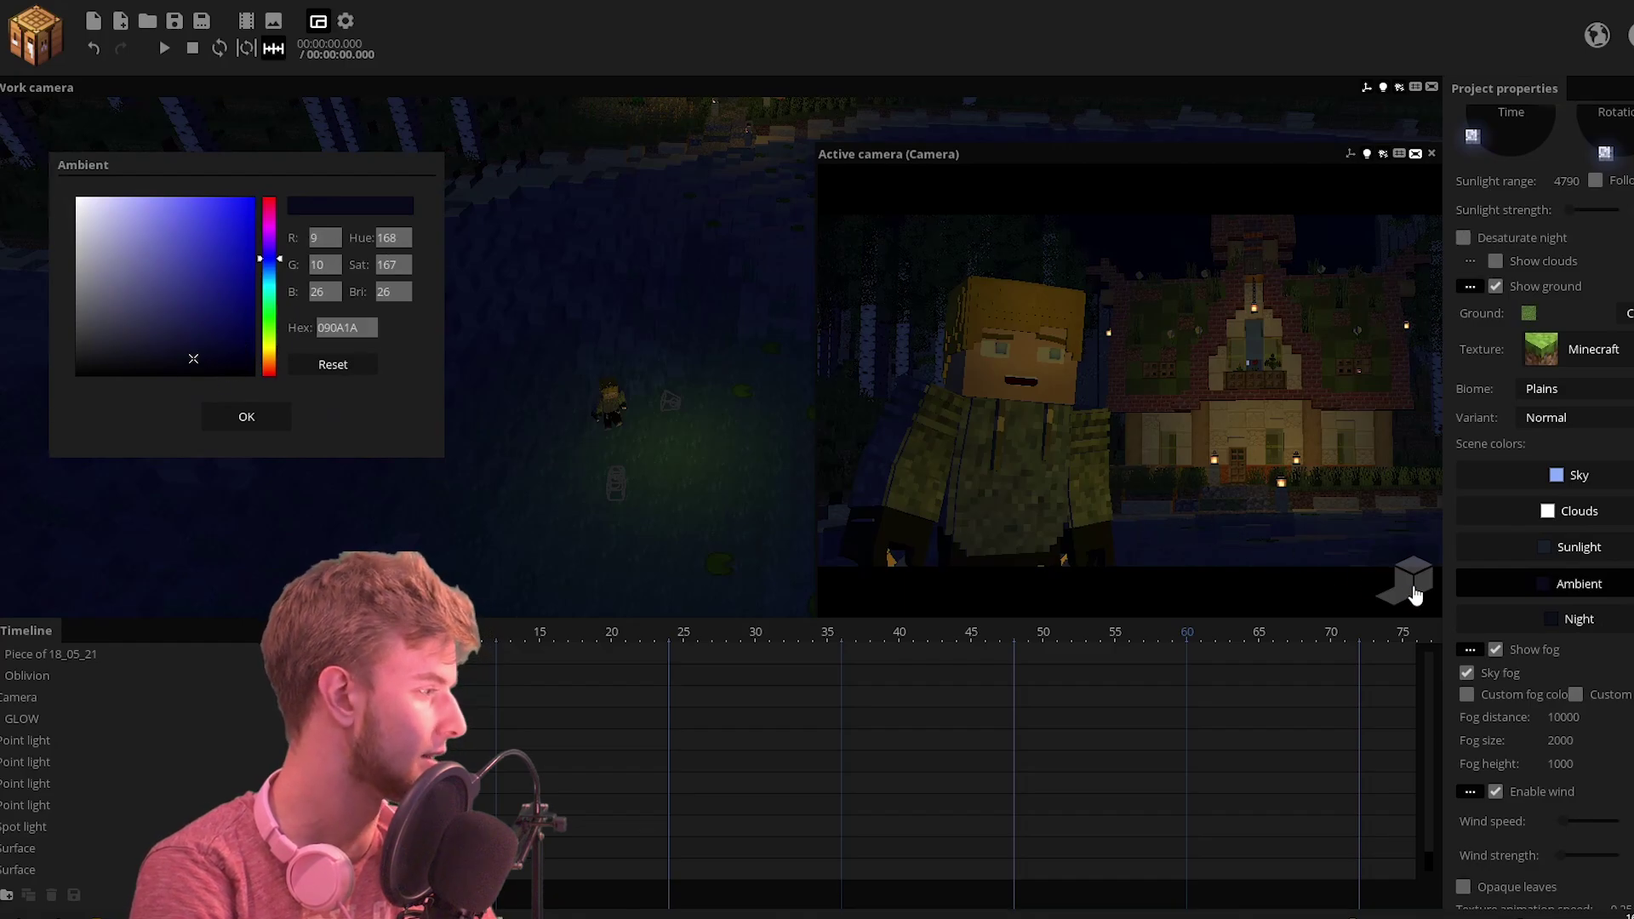
Step: Slide, raise and rotate the new spot light into position near the character
{"action": "left_click", "coordinate": [1414, 594]}
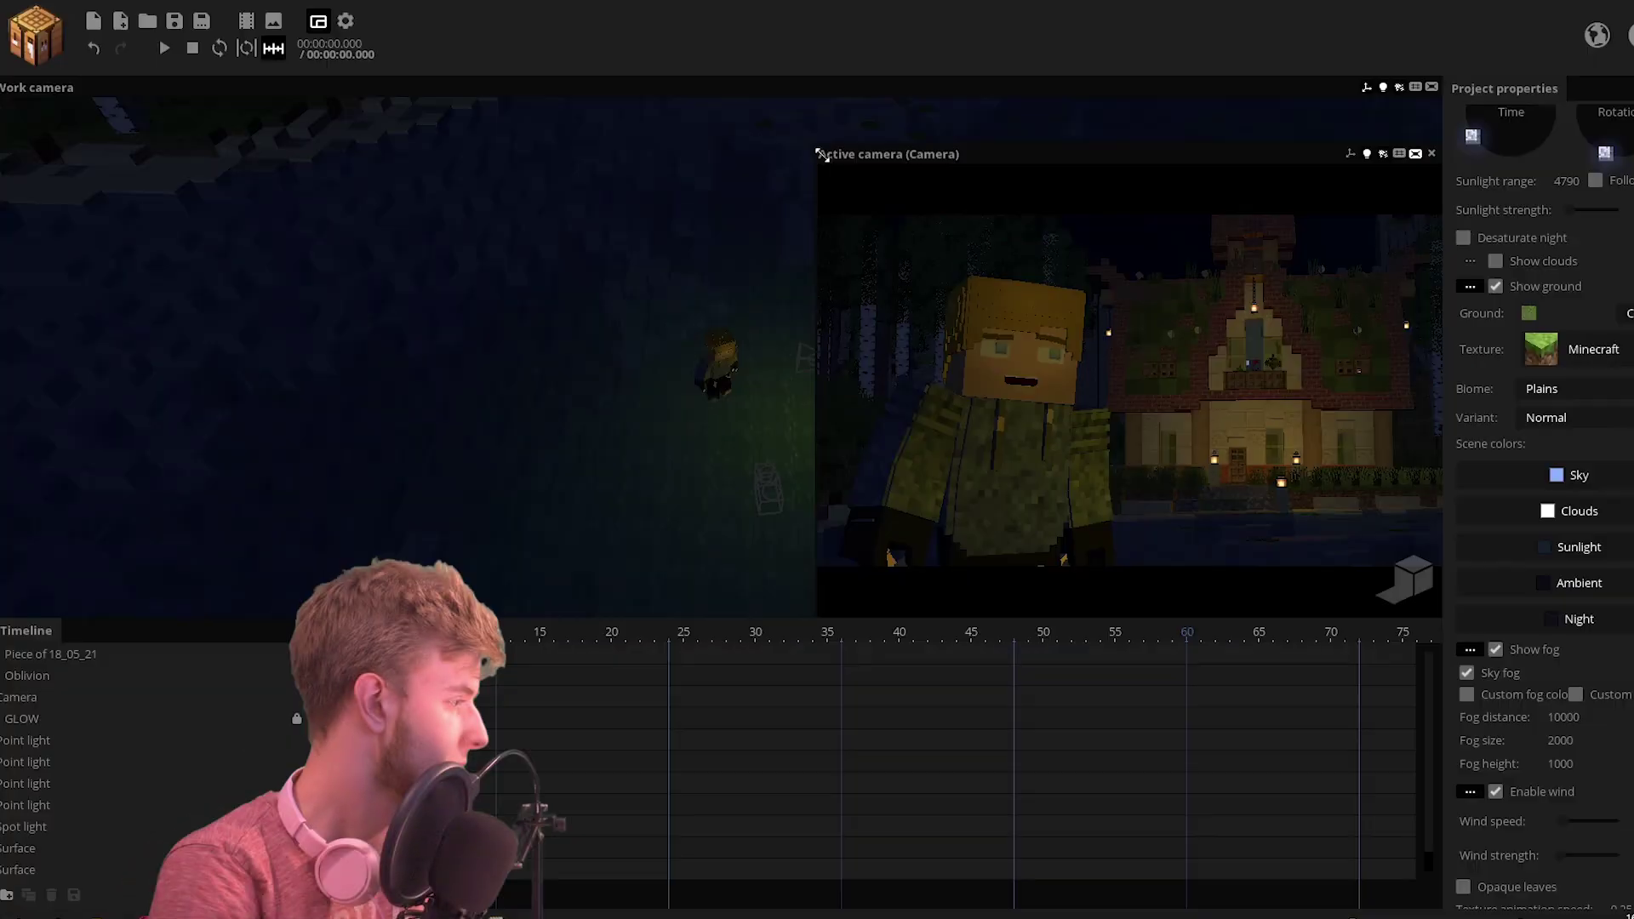
{"action": "left_click_drag", "start_coordinate": [821, 156], "coordinate": [868, 405]}
{"action": "left_click", "coordinate": [819, 371]}
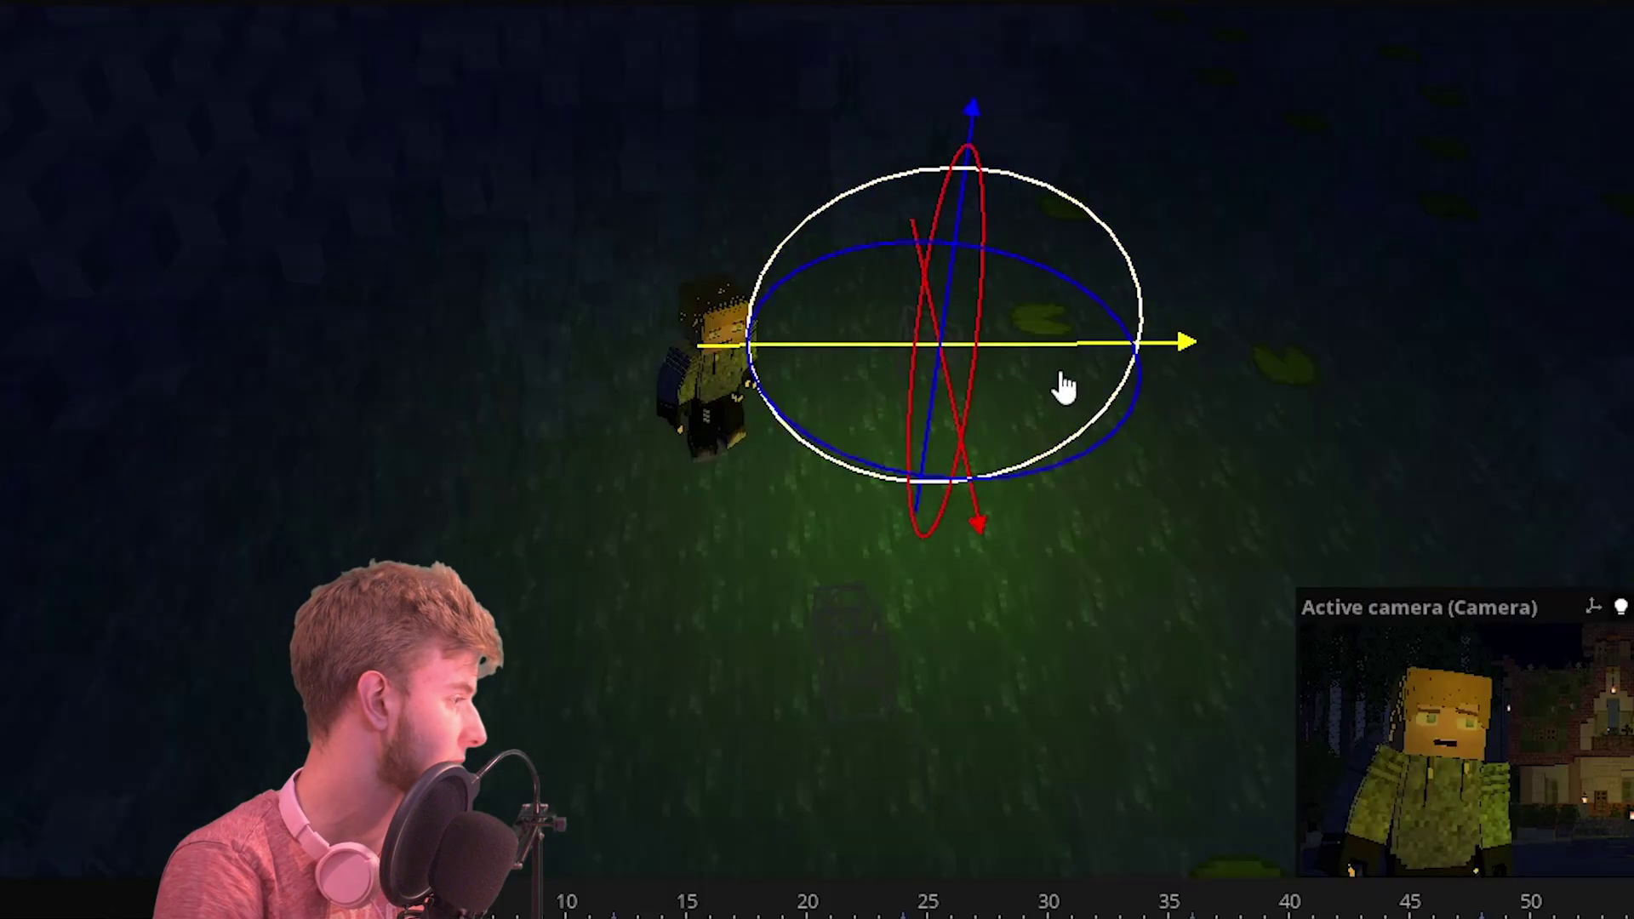
{"action": "left_click_drag", "start_coordinate": [731, 310], "coordinate": [334, 388]}
{"action": "right_click_drag", "start_coordinate": [183, 391], "coordinate": [959, 296]}
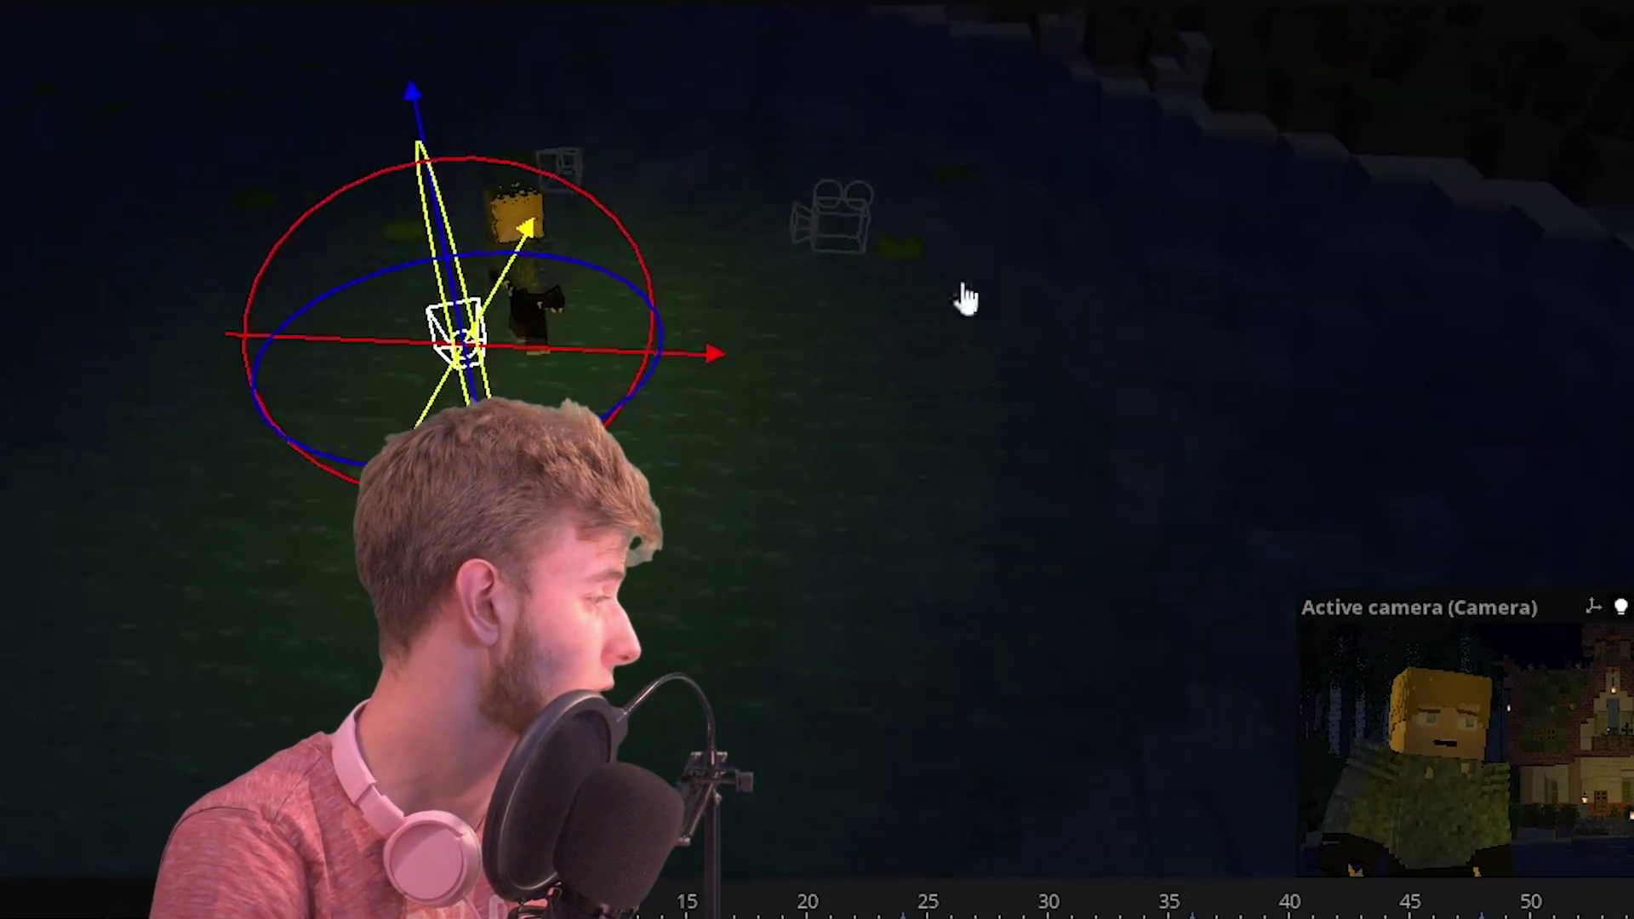
{"action": "left_click_drag", "start_coordinate": [656, 329], "coordinate": [796, 336]}
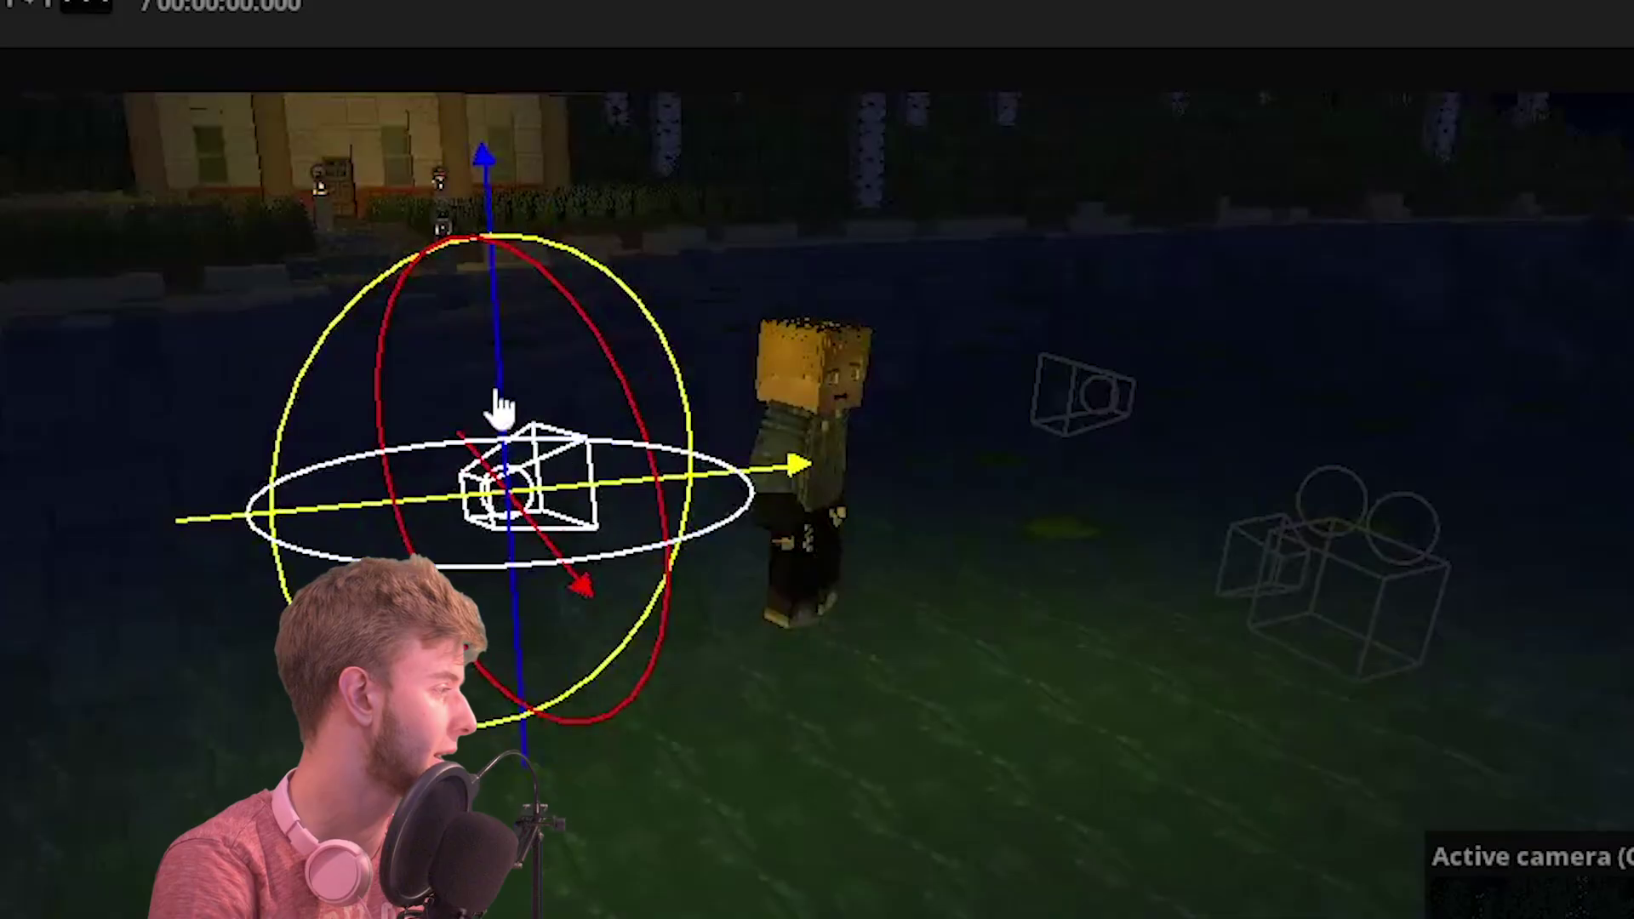
{"action": "left_click_drag", "start_coordinate": [500, 409], "coordinate": [467, 213]}
{"action": "scroll", "coordinate": [467, 213], "scroll_direction": "up", "scroll_amount": 3}
{"action": "left_click_drag", "start_coordinate": [706, 477], "coordinate": [647, 553]}
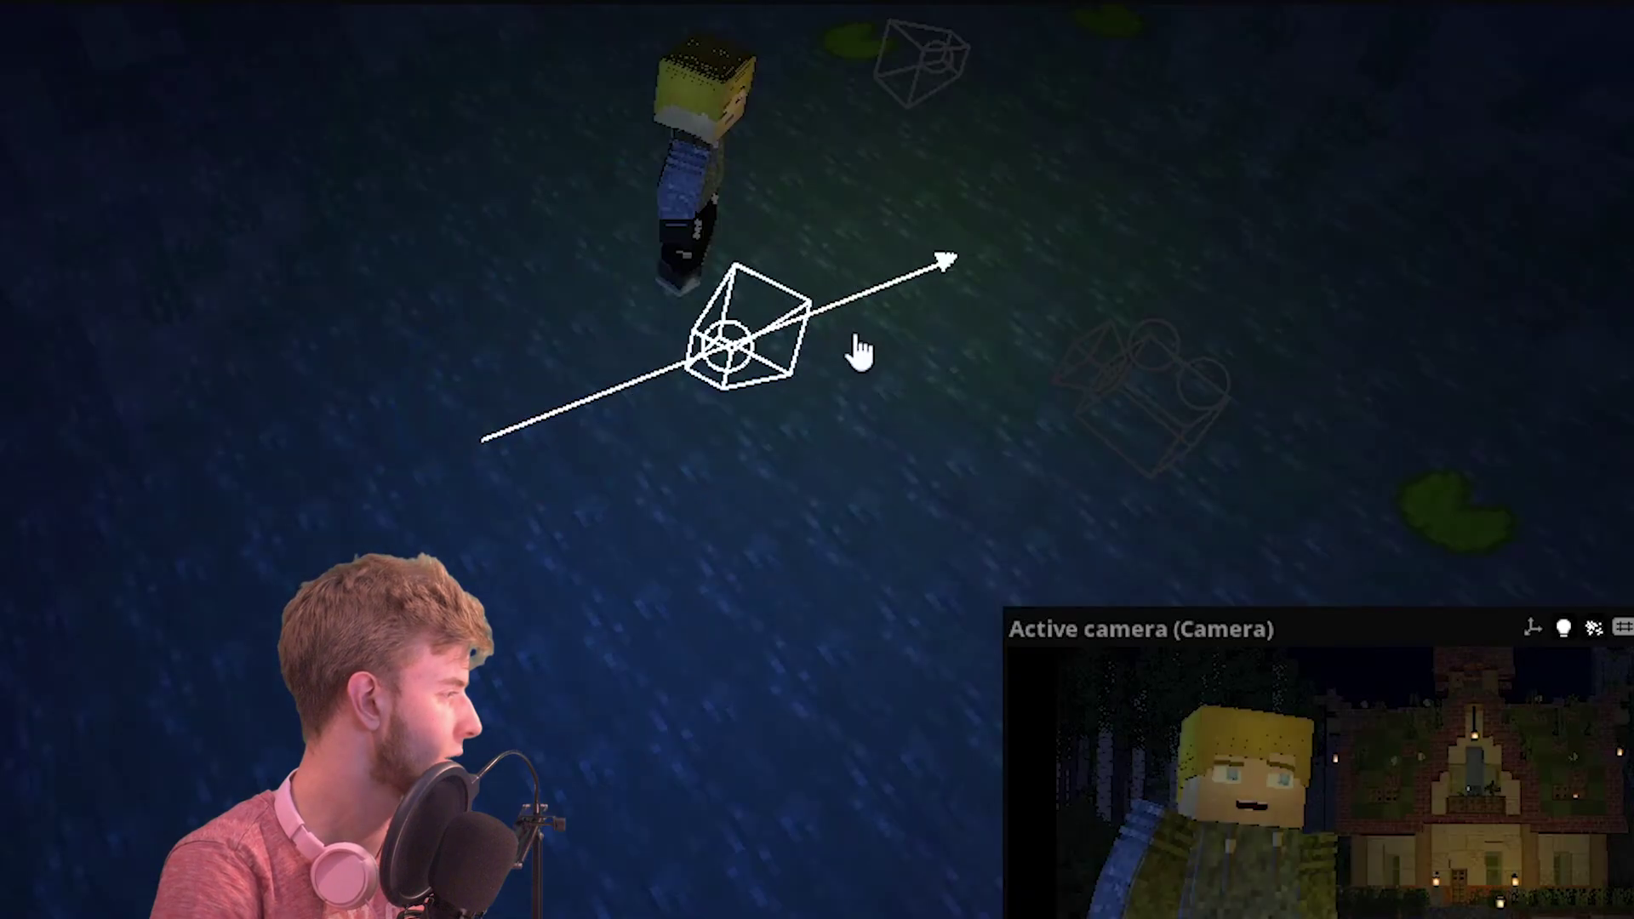
Step: Rotate the spot light to -210.63° and compare high-quality preview renders
{"action": "left_click", "coordinate": [803, 376]}
{"action": "left_click_drag", "start_coordinate": [774, 522], "coordinate": [919, 519]}
{"action": "left_click_drag", "start_coordinate": [1009, 615], "coordinate": [312, 128]}
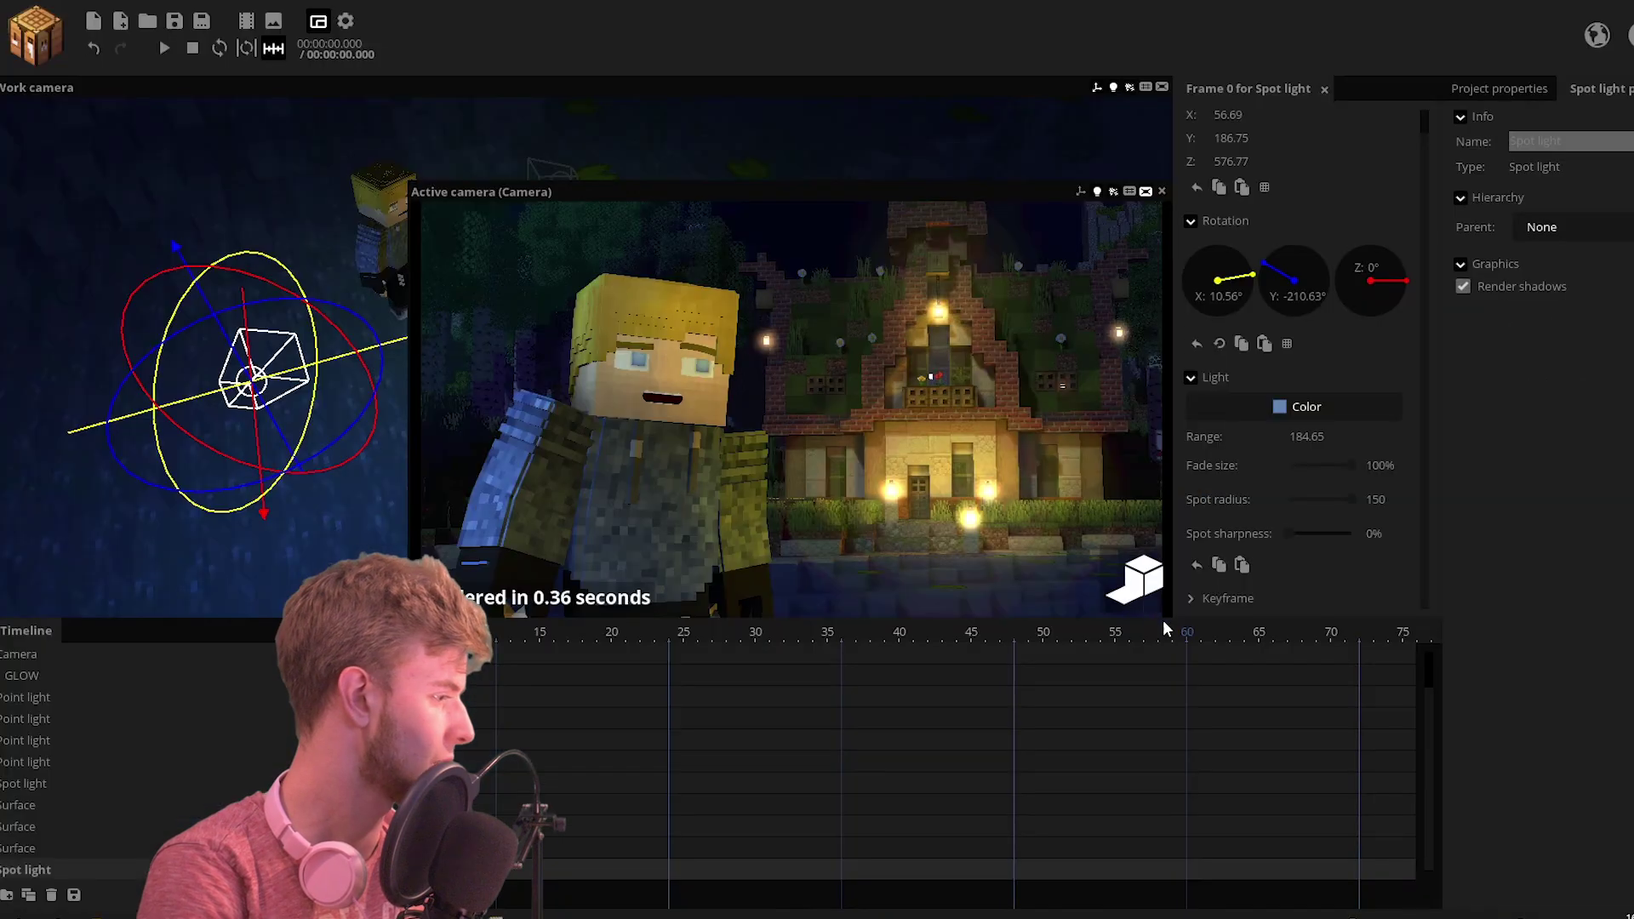
{"action": "left_click", "coordinate": [1409, 778]}
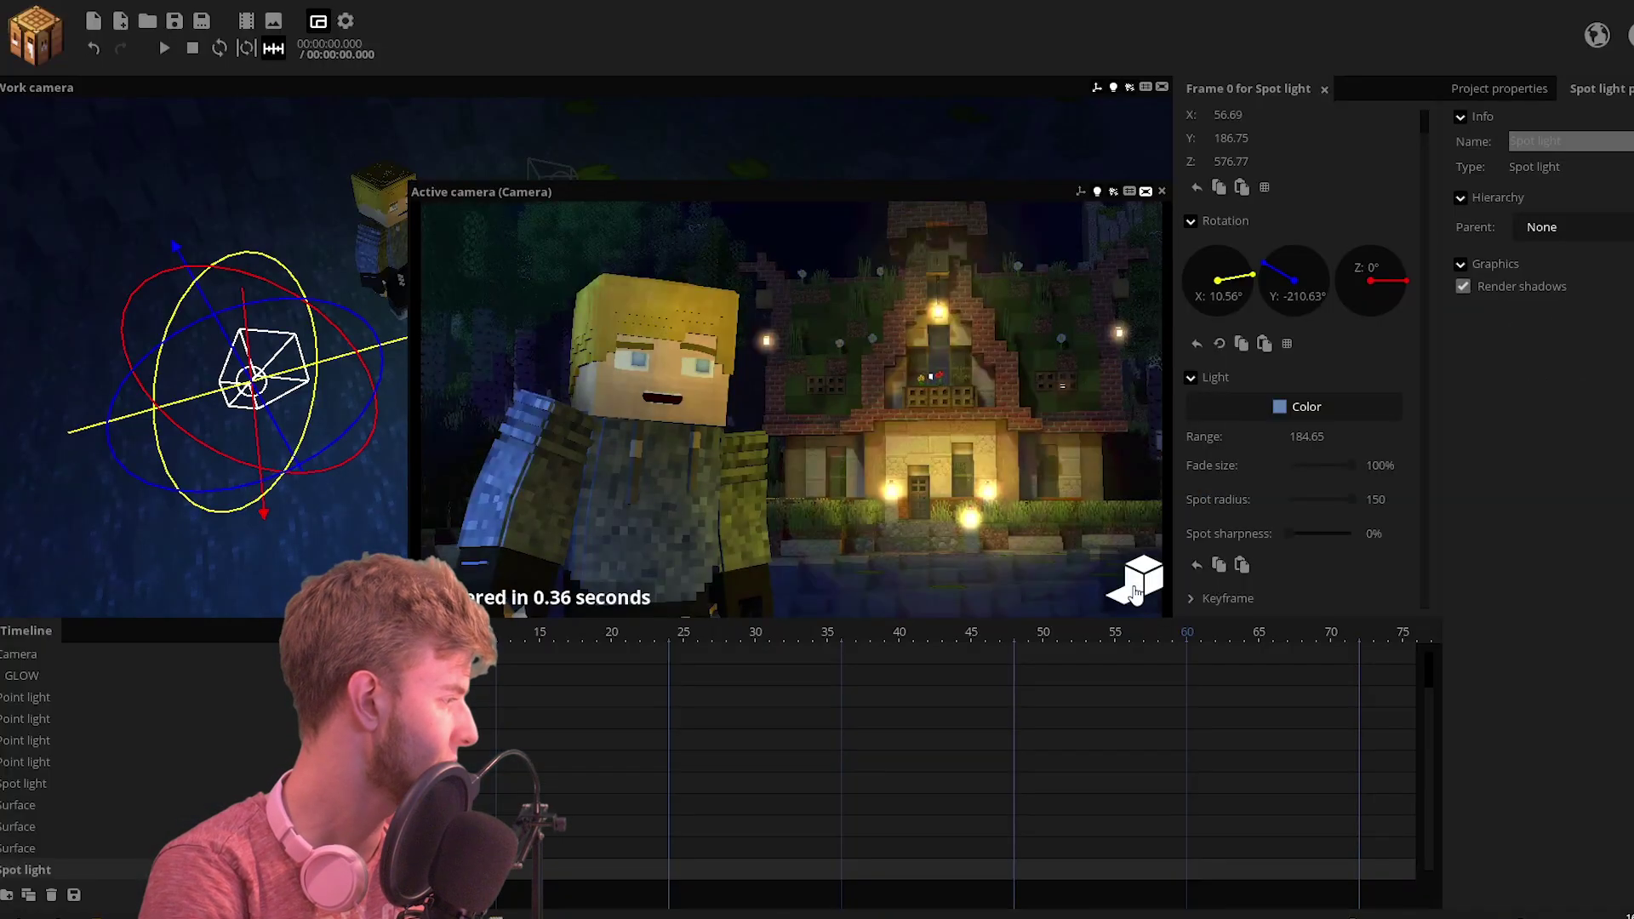
{"action": "left_click", "coordinate": [1136, 592]}
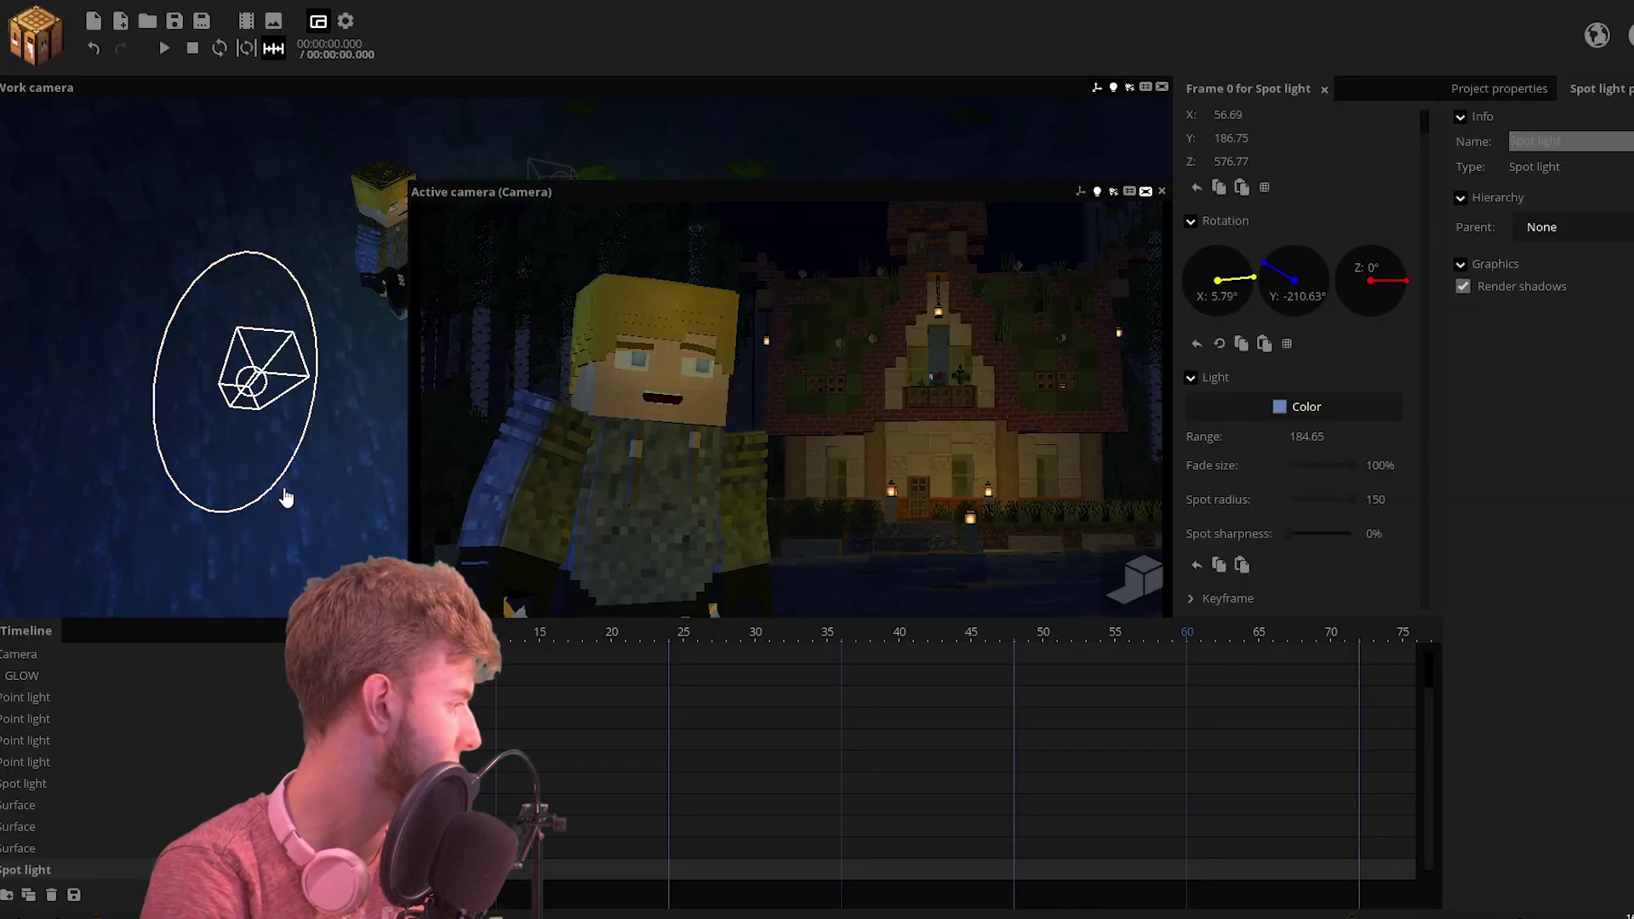
{"action": "left_click", "coordinate": [1142, 584]}
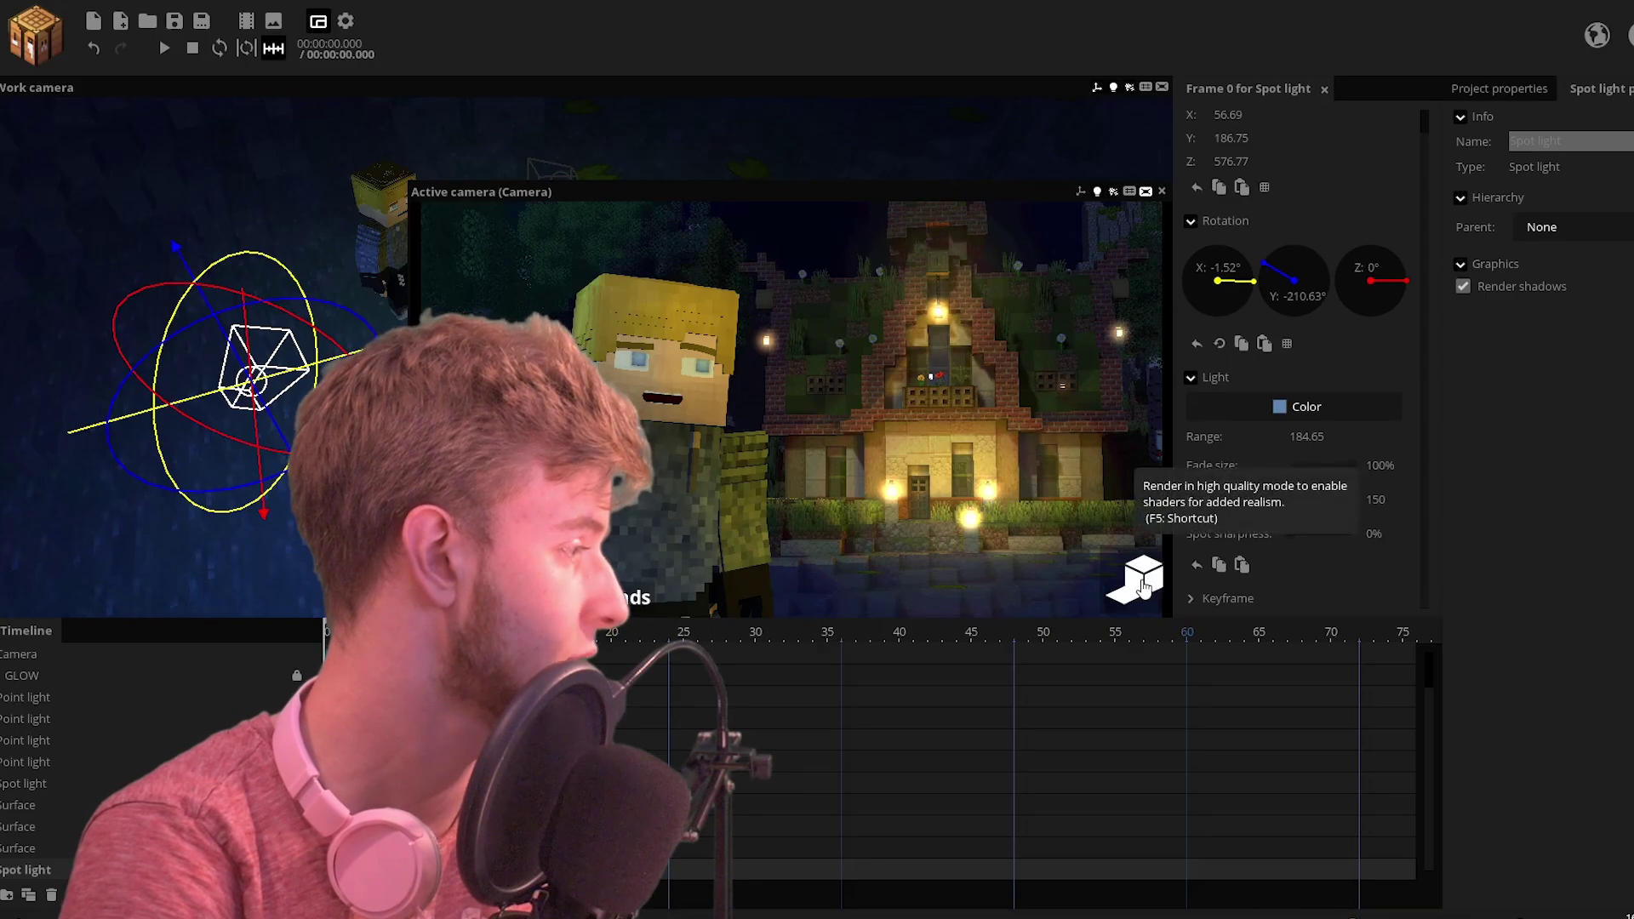
{"action": "left_click", "coordinate": [1142, 584]}
{"action": "right_click_drag", "start_coordinate": [256, 383], "coordinate": [196, 439]}
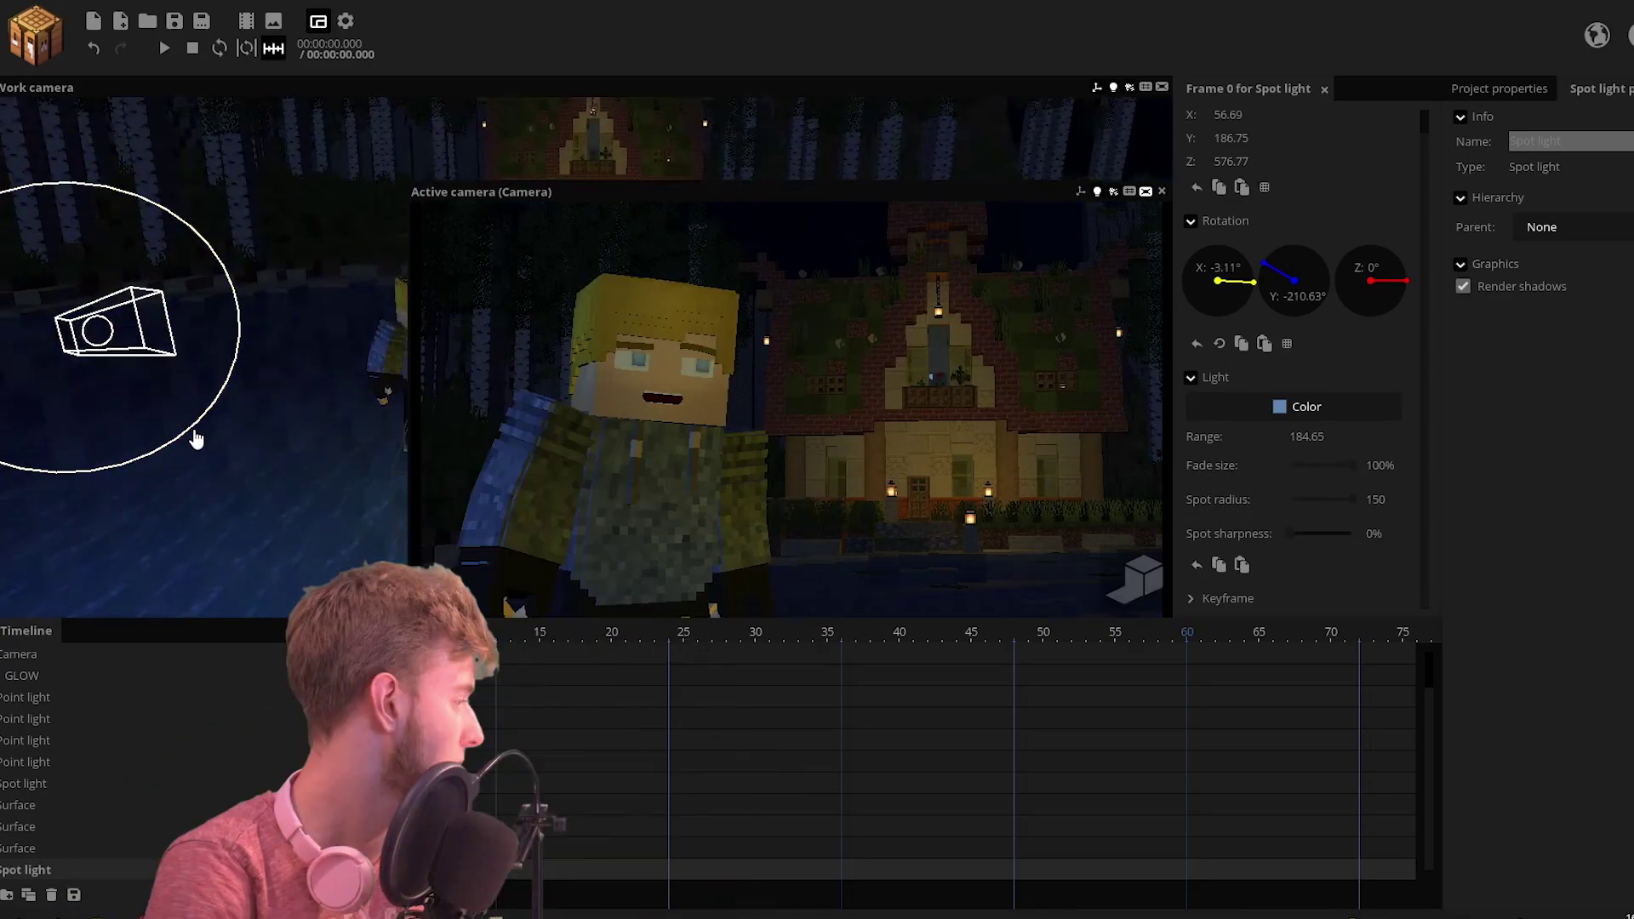
{"action": "left_click", "coordinate": [346, 21]}
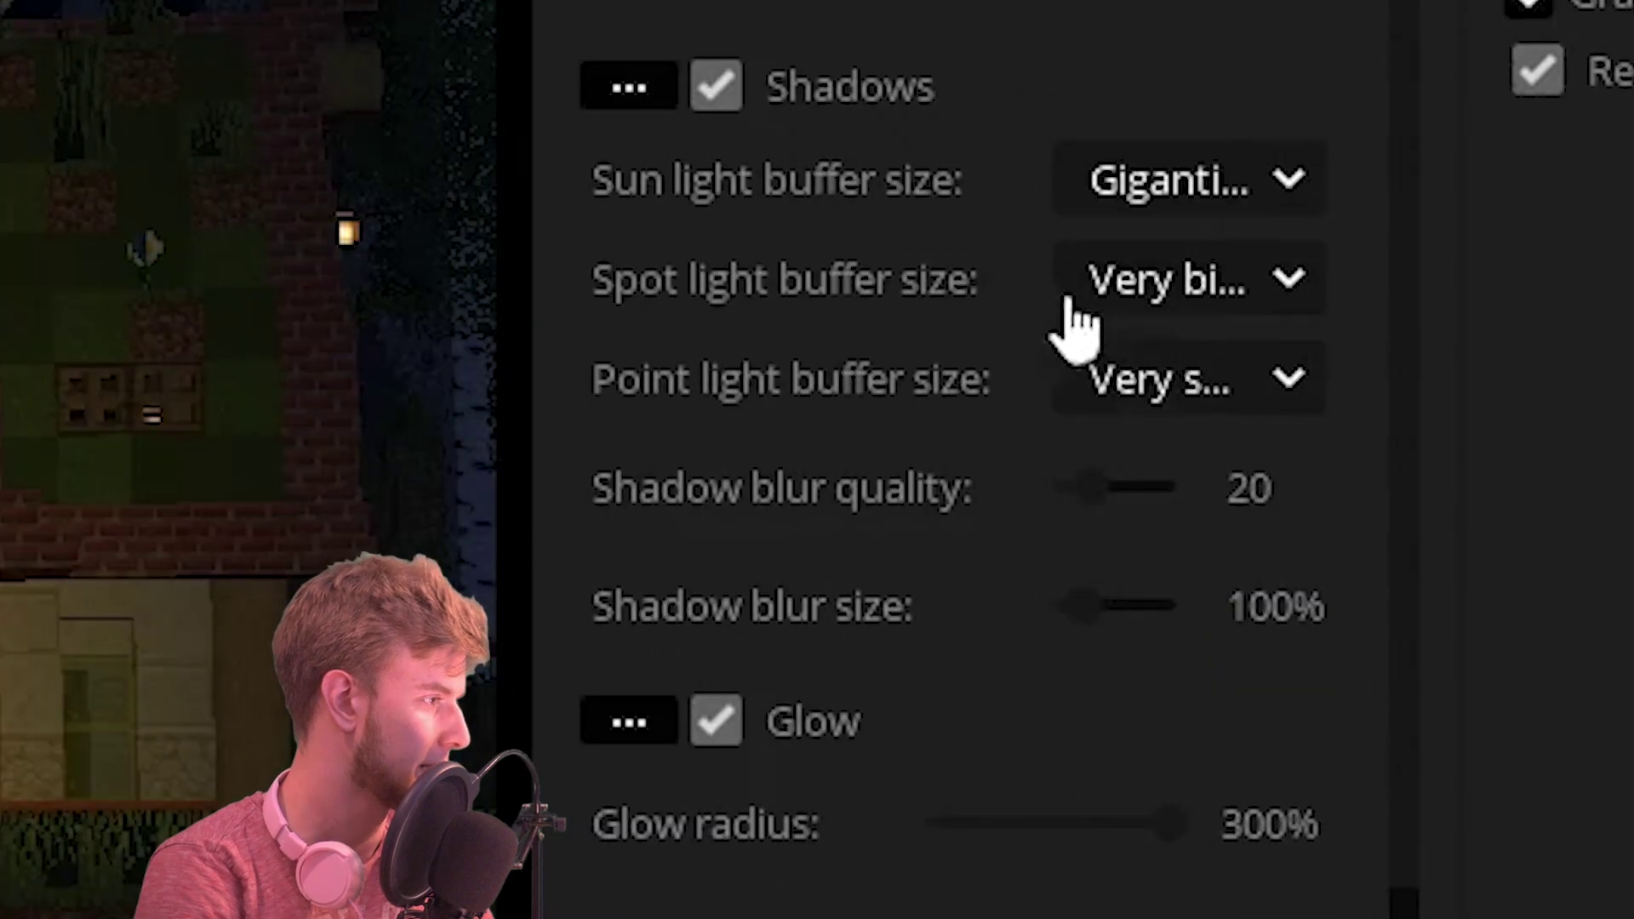
Step: Change the point light shadow buffer size and check a high-quality render
{"action": "left_click", "coordinate": [1204, 381]}
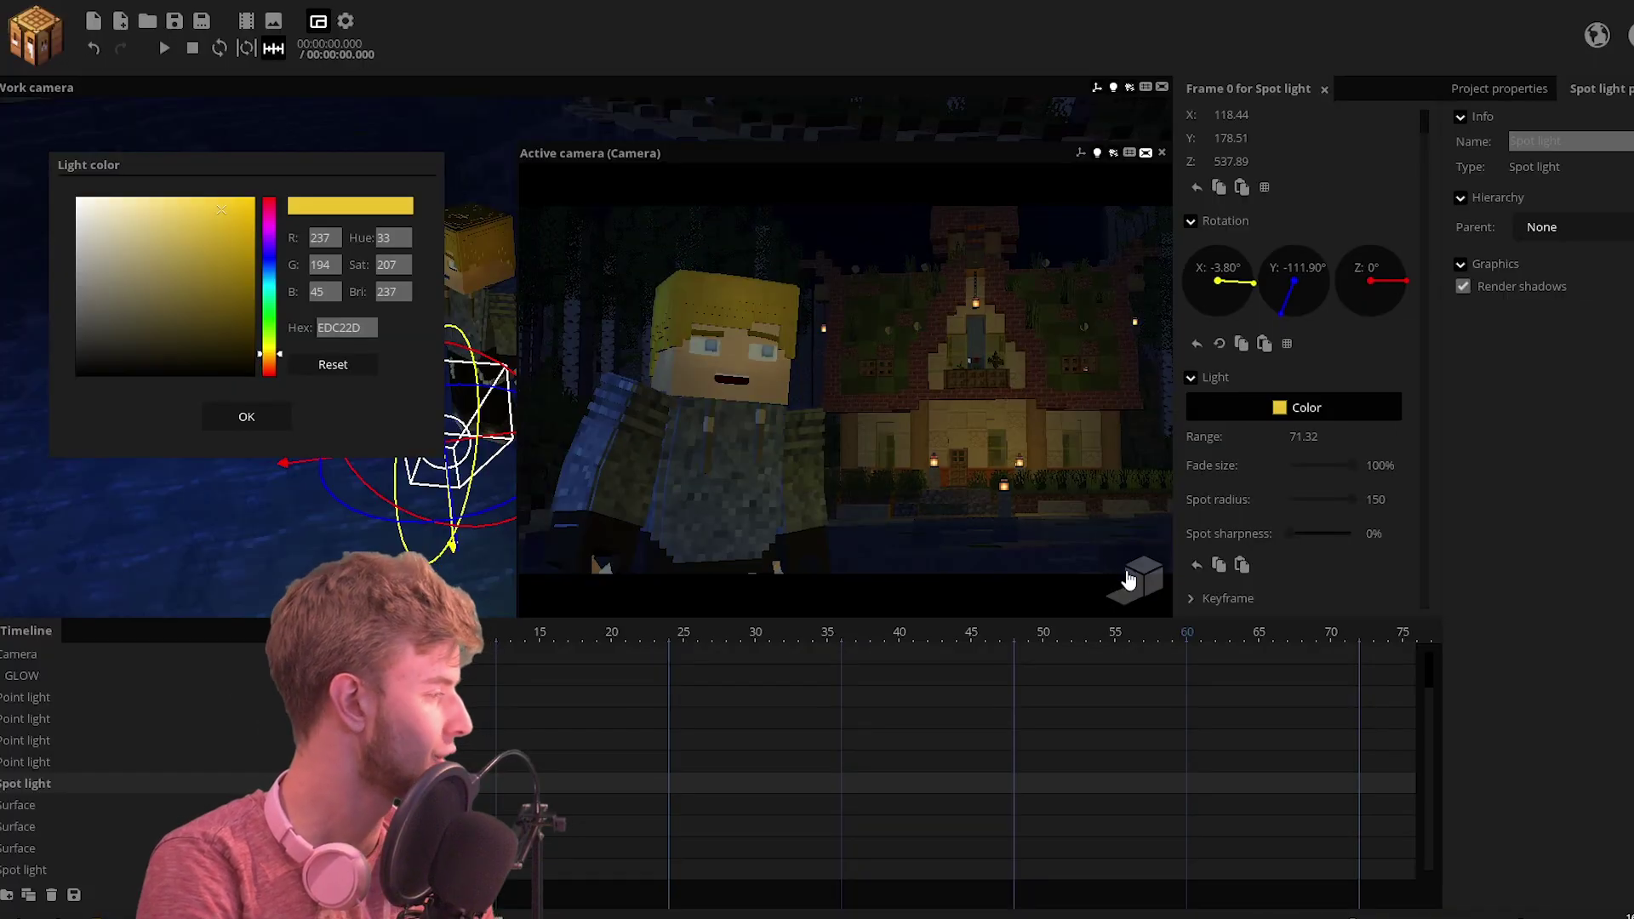
{"action": "left_click", "coordinate": [1129, 579]}
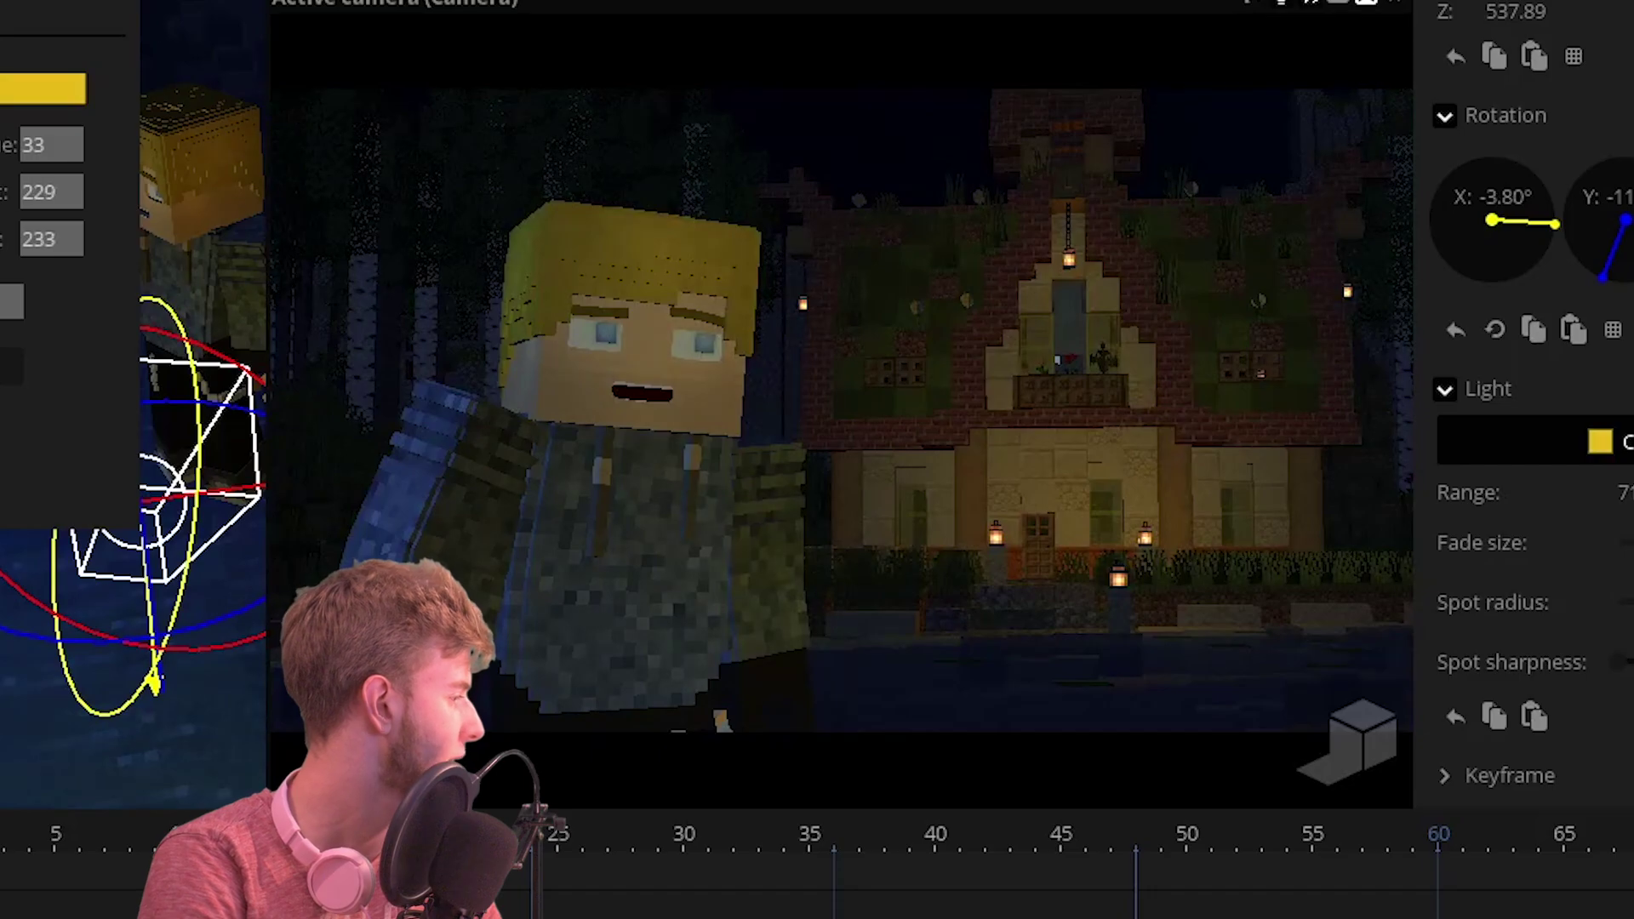
{"action": "left_click", "coordinate": [1342, 725]}
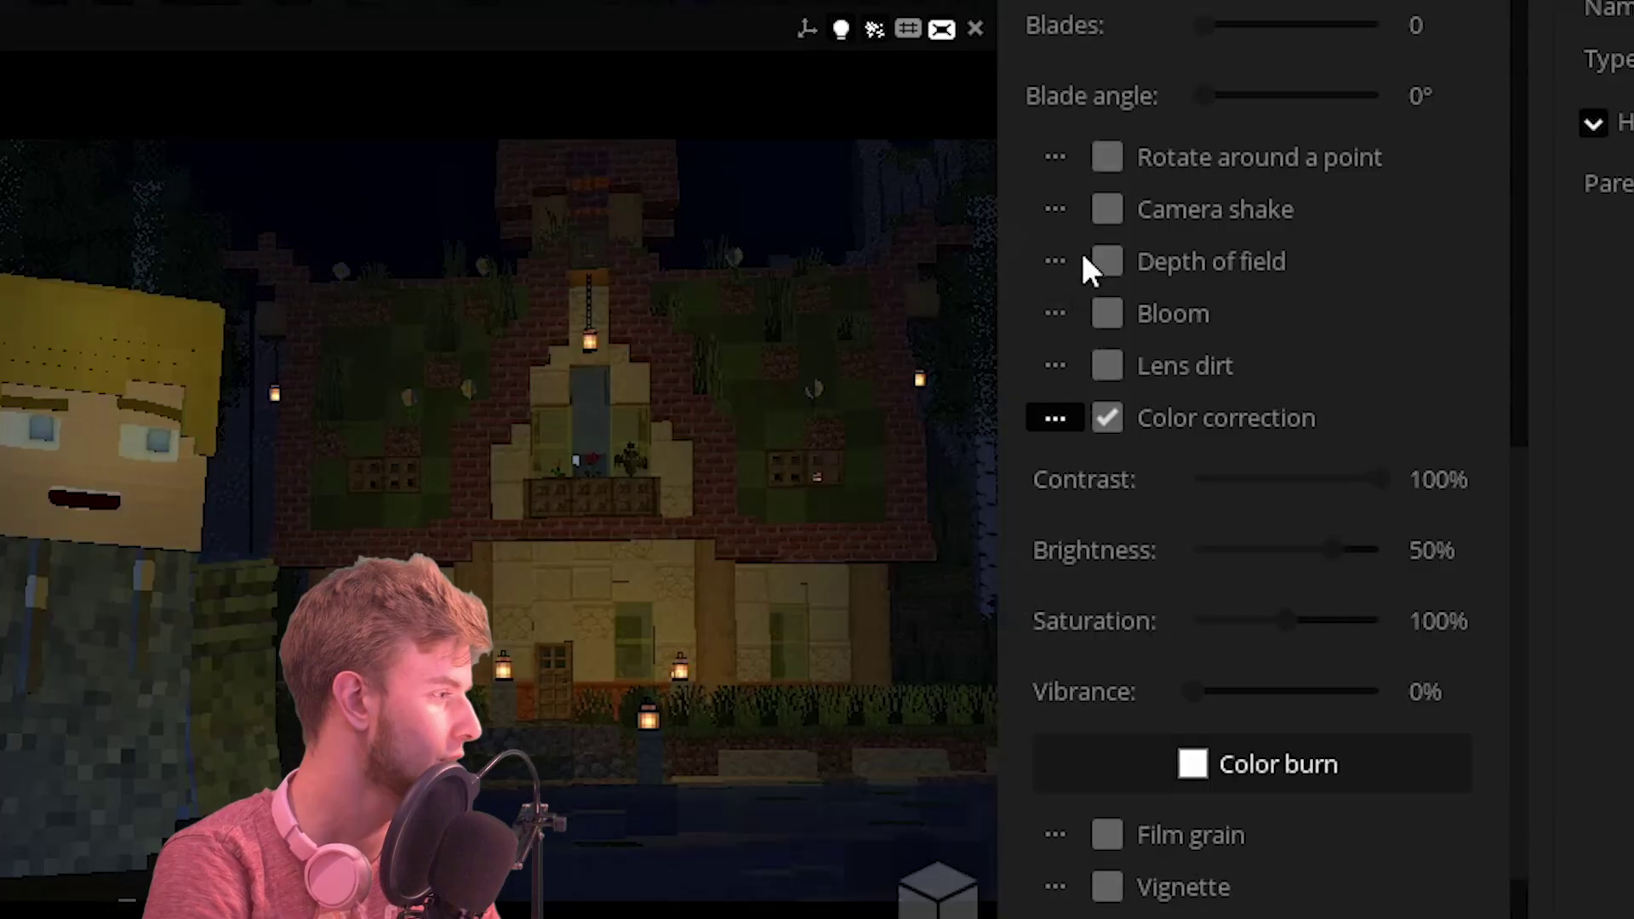
Step: Set the camera's depth-of-field blur to 0.69% and enable Bloom at 85% threshold, 40% intensity
{"action": "left_click", "coordinate": [1125, 262]}
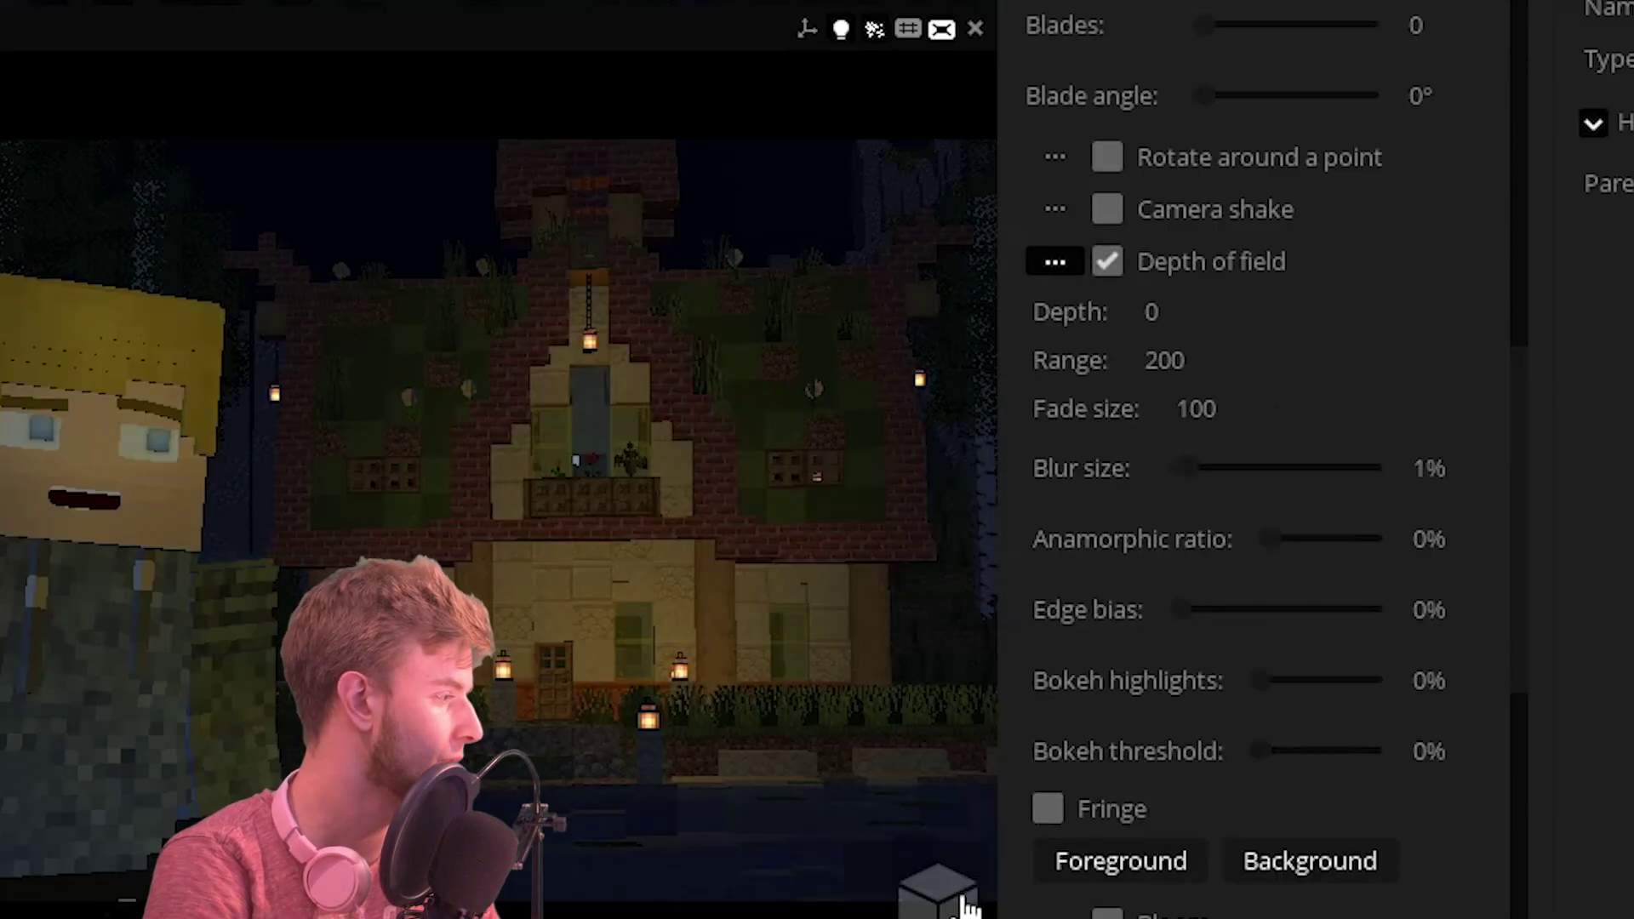
{"action": "left_click", "coordinate": [968, 906]}
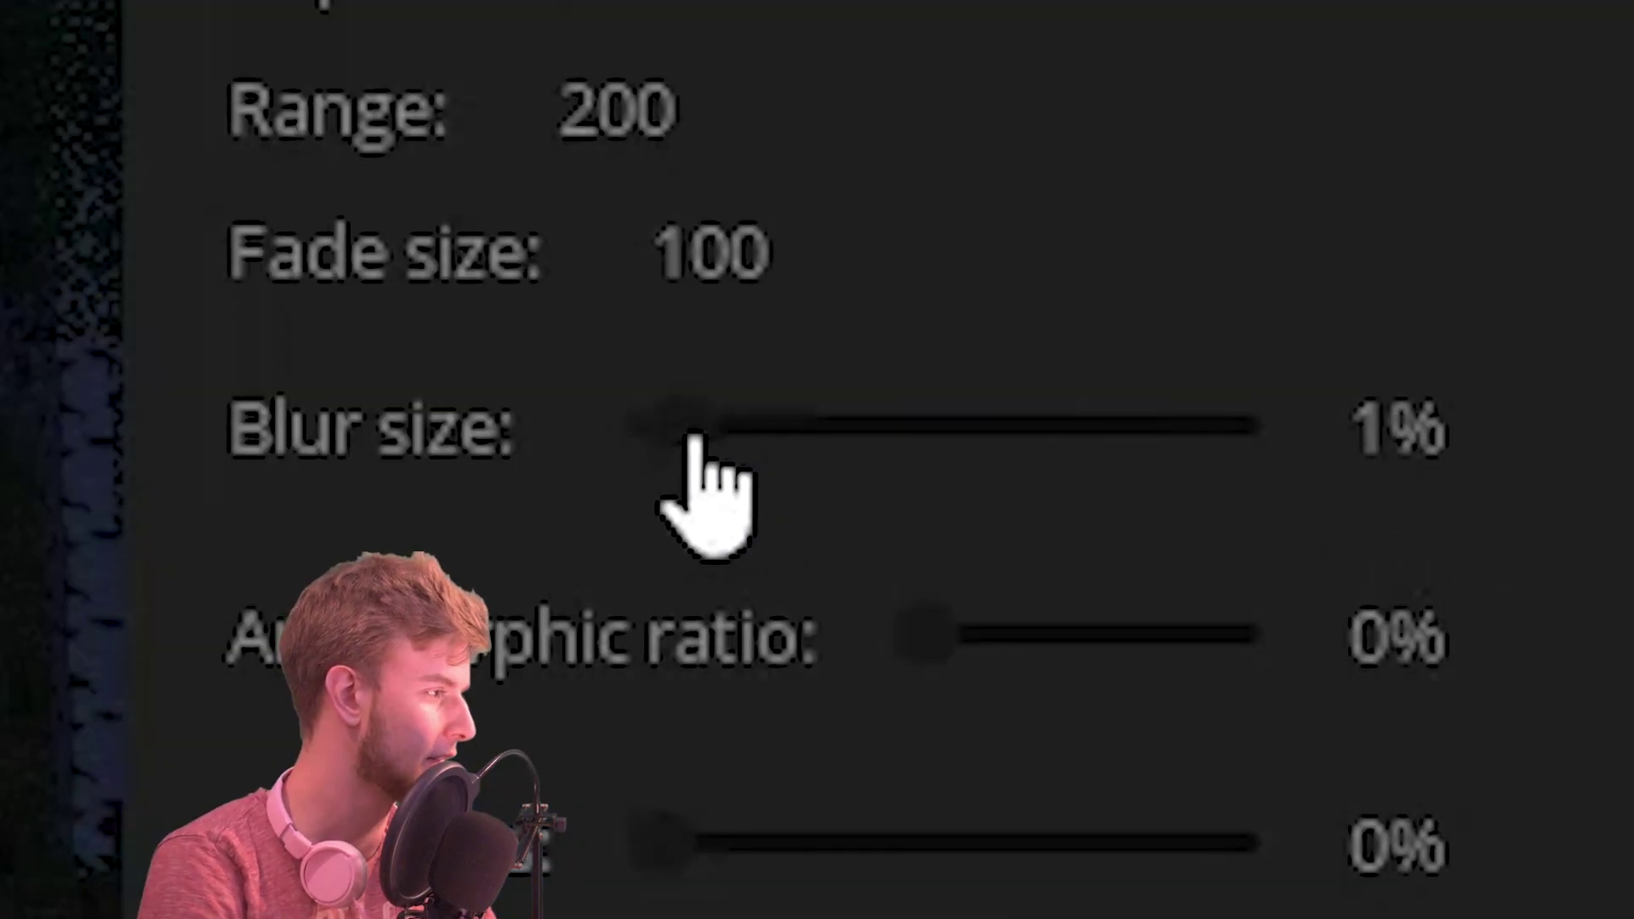
{"action": "left_click_drag", "start_coordinate": [1191, 474], "coordinate": [1184, 475]}
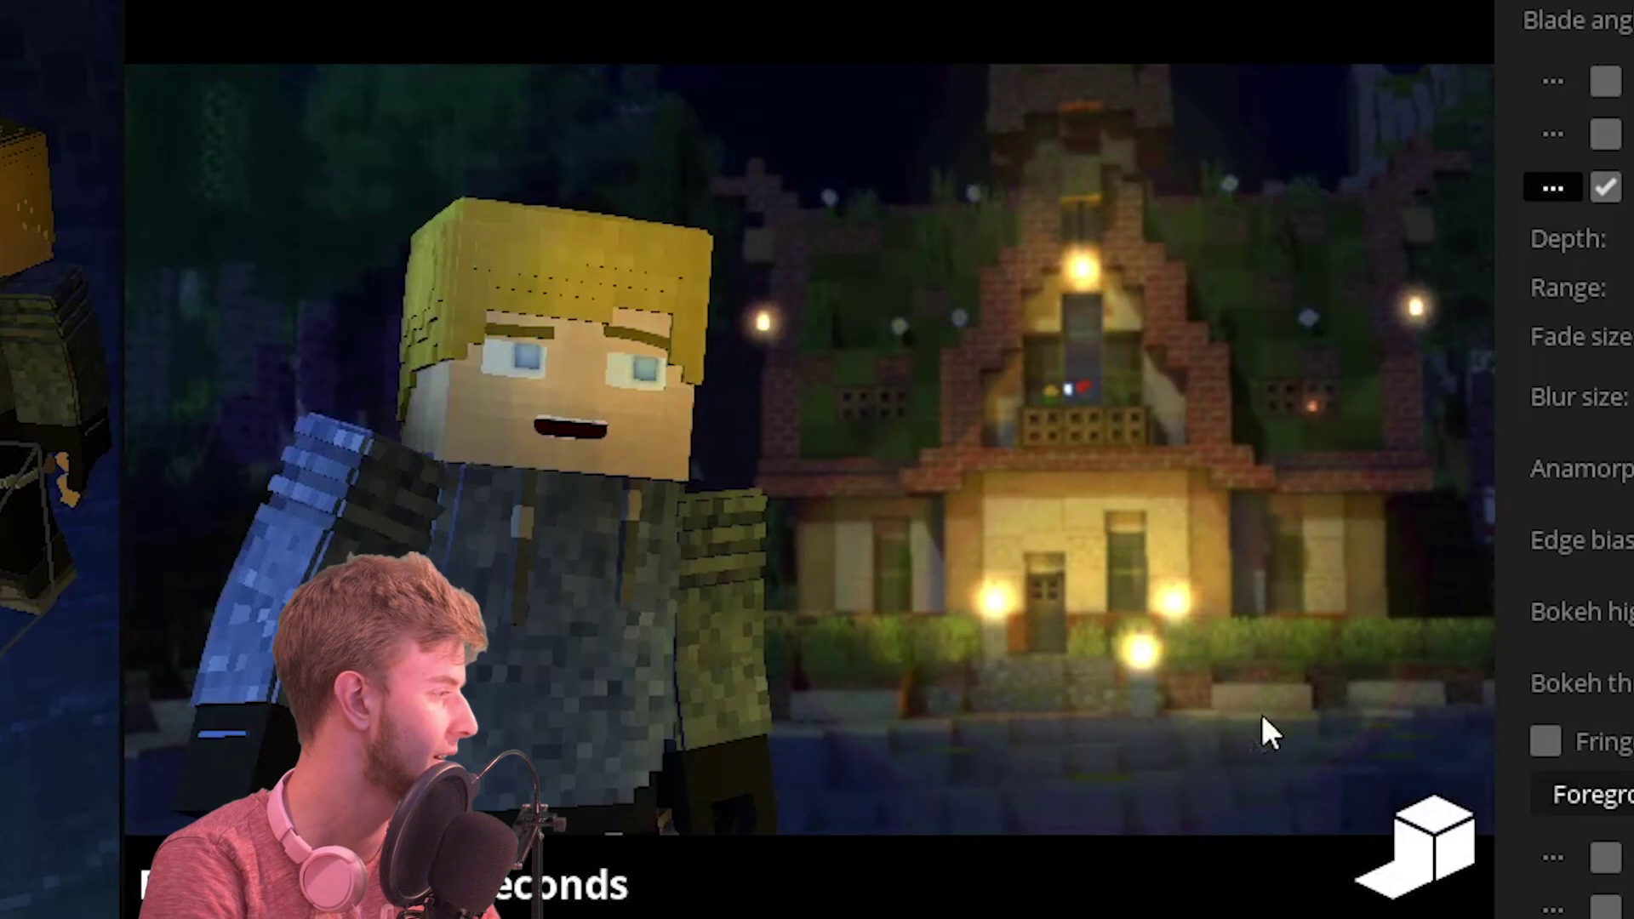
{"action": "left_click", "coordinate": [1247, 294]}
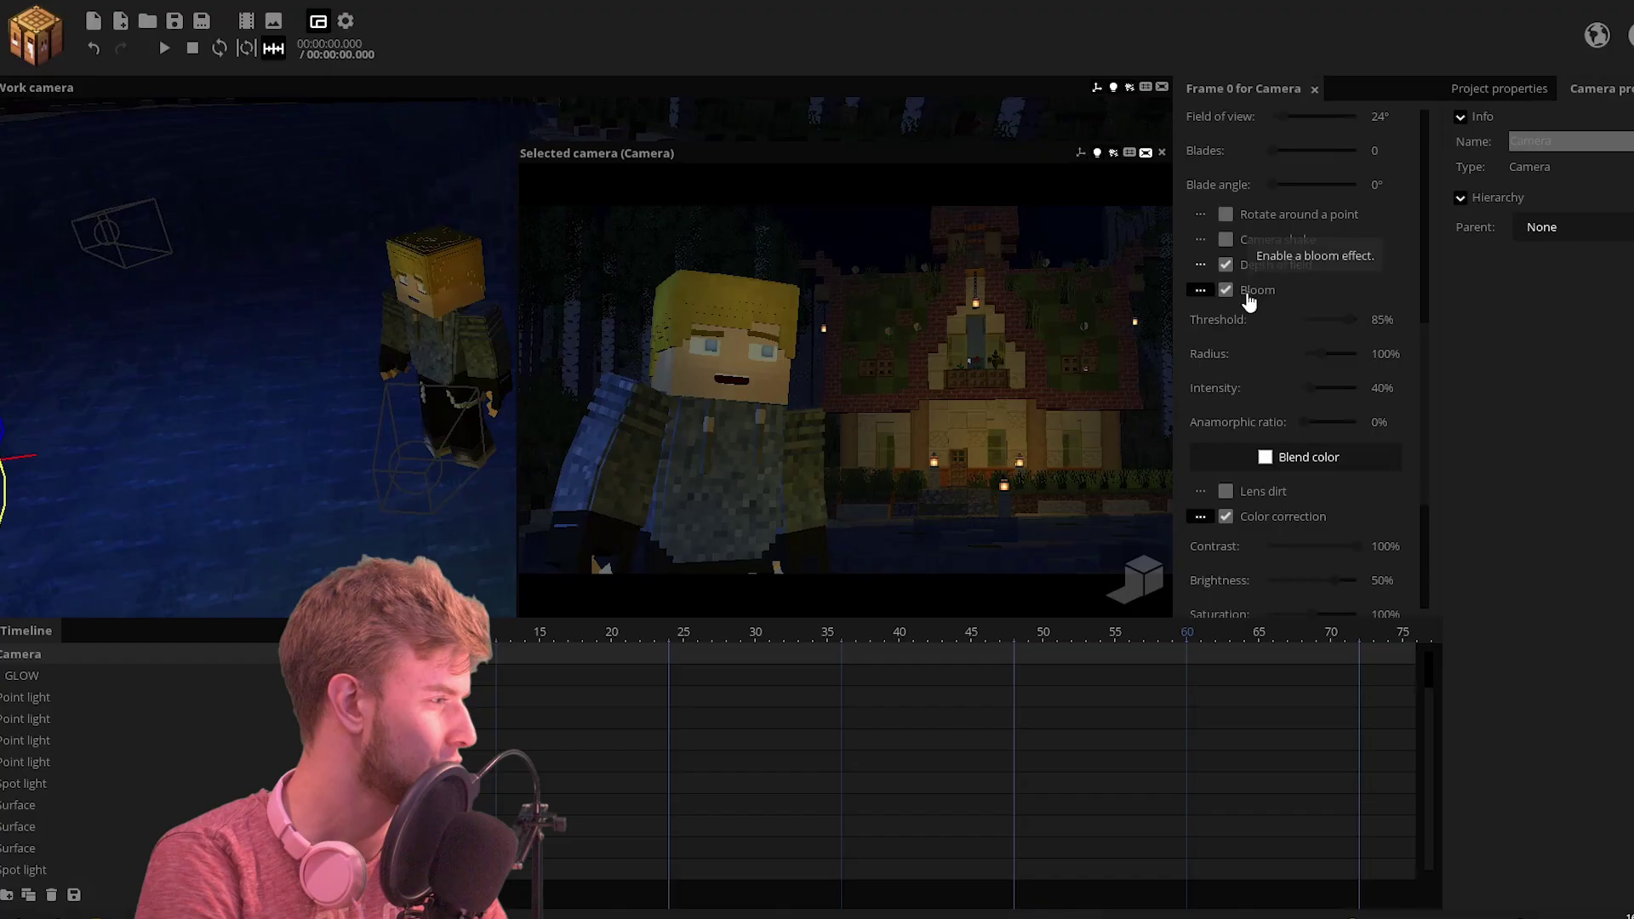
{"action": "left_click", "coordinate": [1146, 581]}
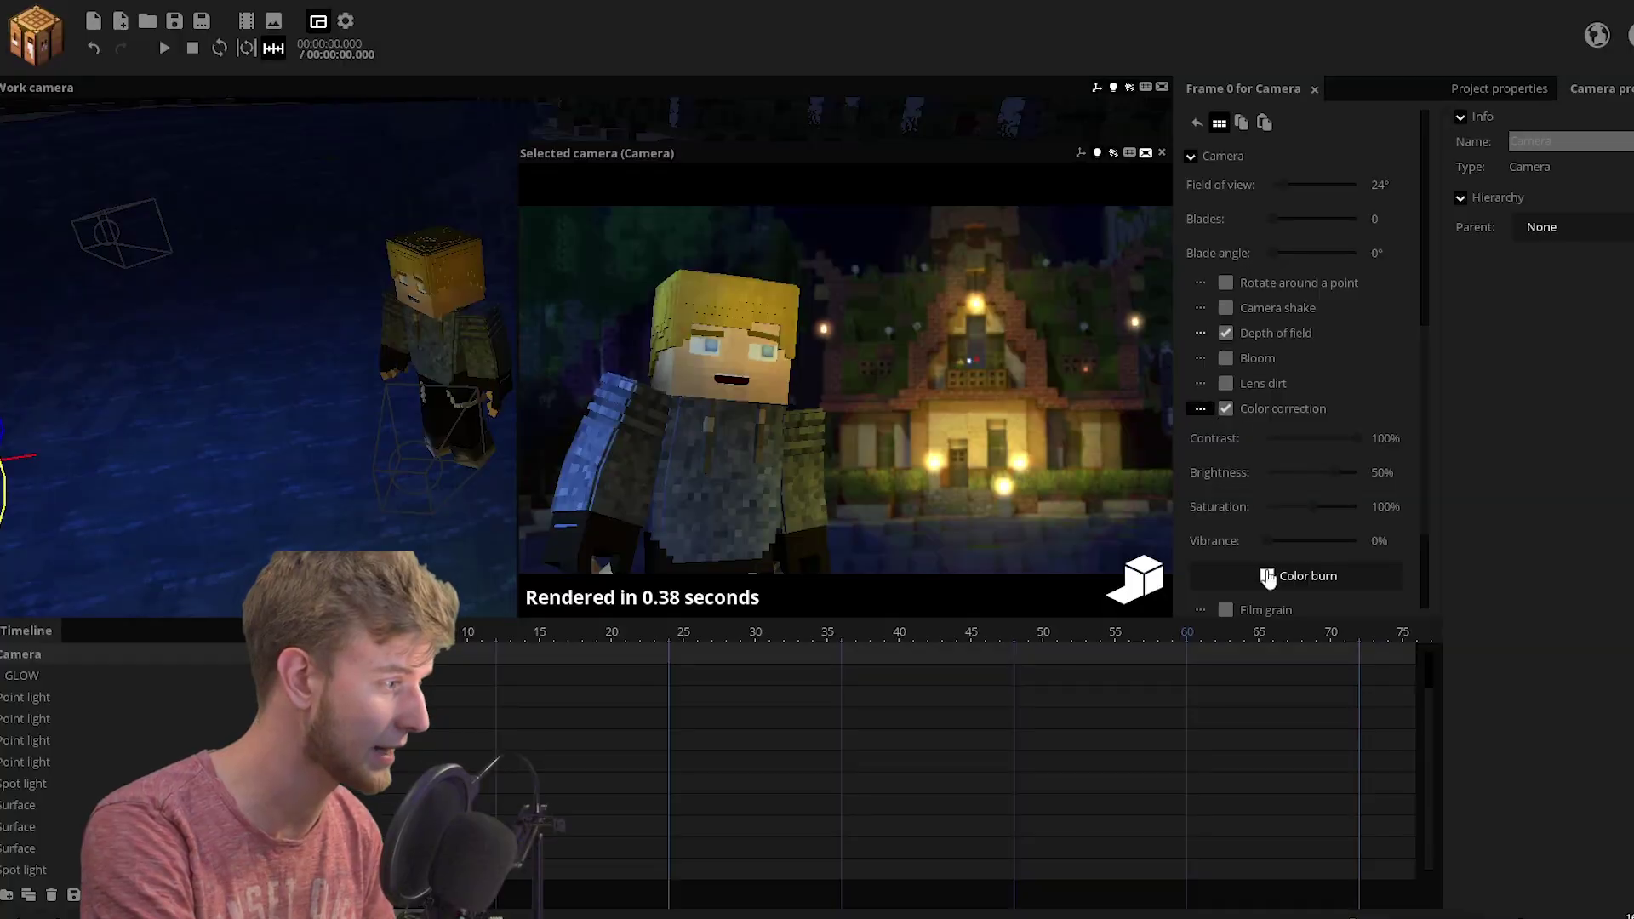
Step: Pick a colour burn colour, turn on high-quality preview, and move the new surface particles into place
{"action": "left_click", "coordinate": [1276, 578]}
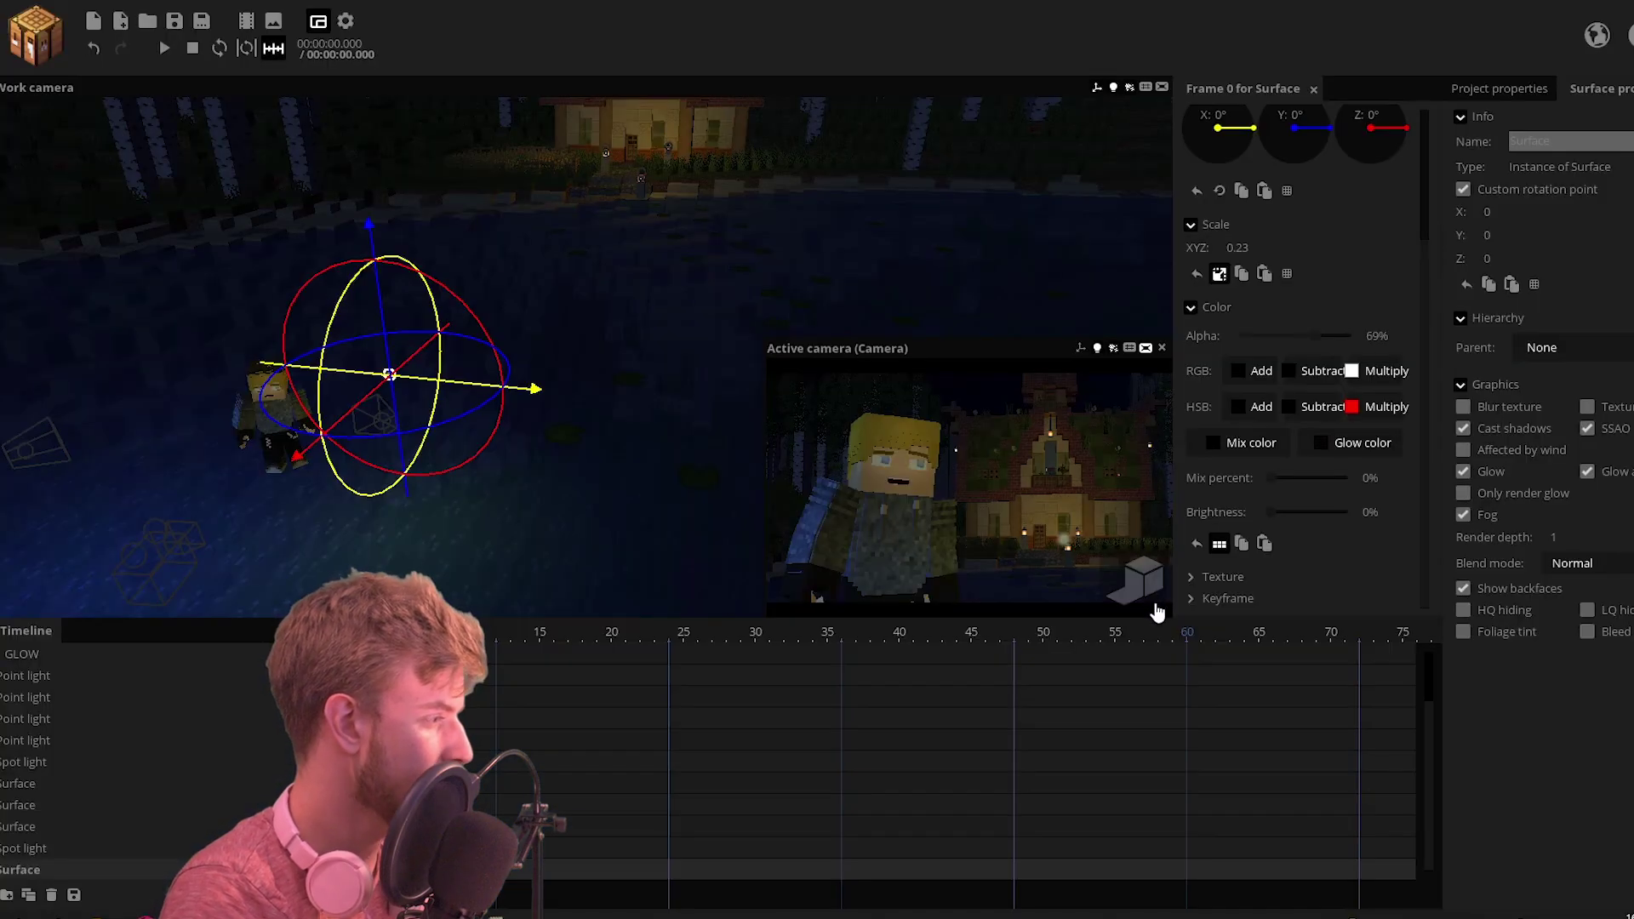
{"action": "left_click", "coordinate": [1153, 609]}
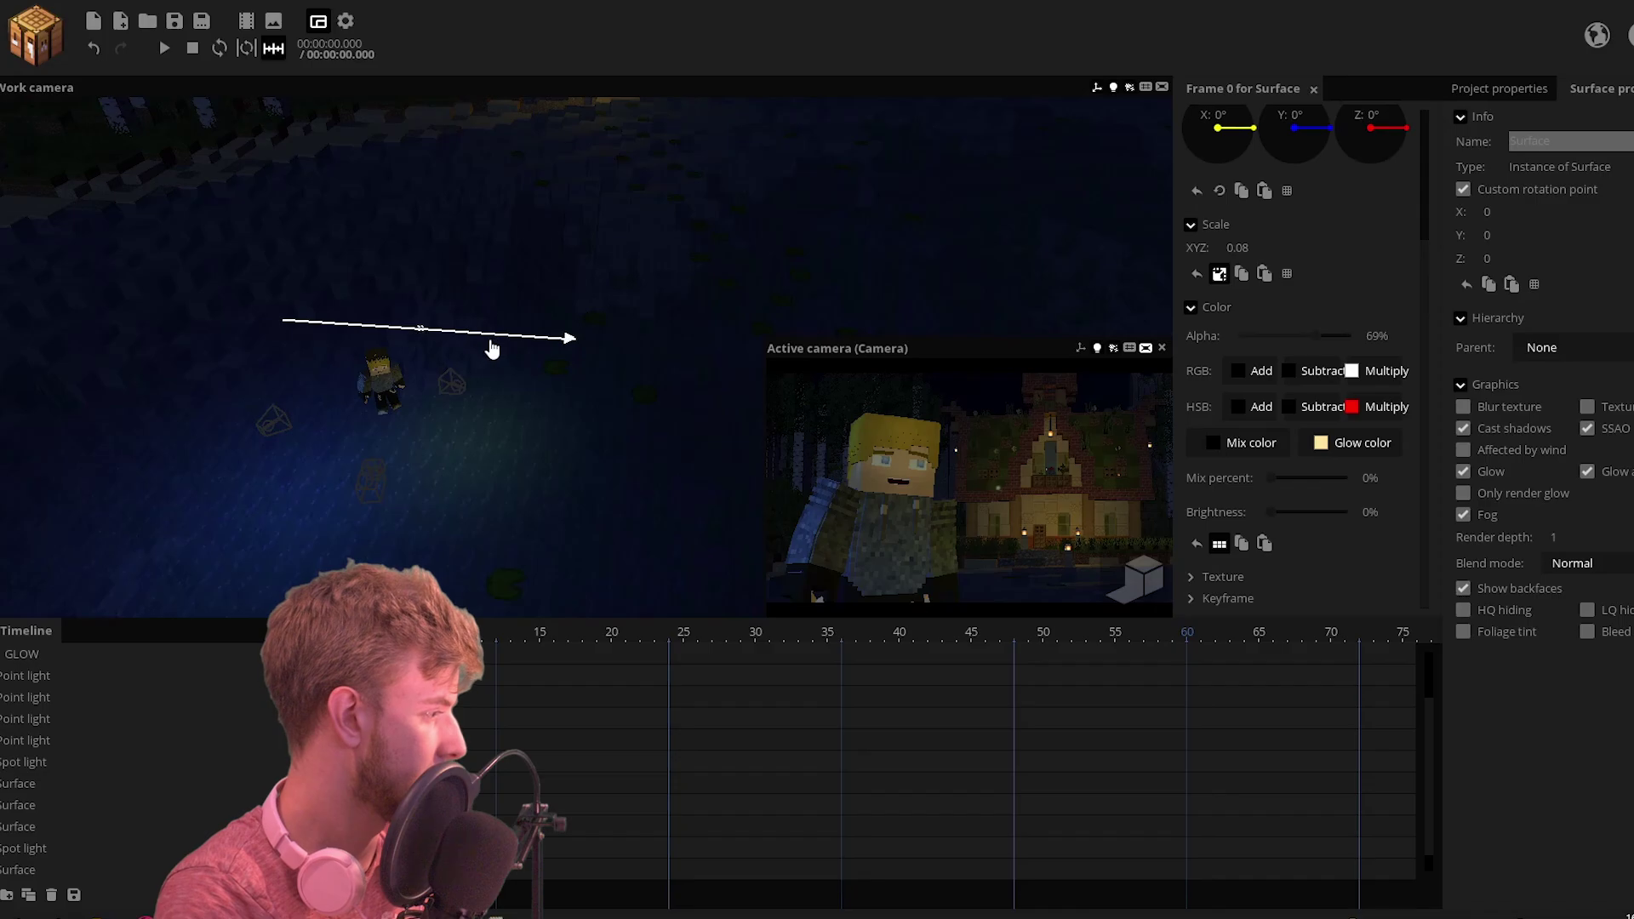
{"action": "left_click_drag", "start_coordinate": [492, 351], "coordinate": [471, 334]}
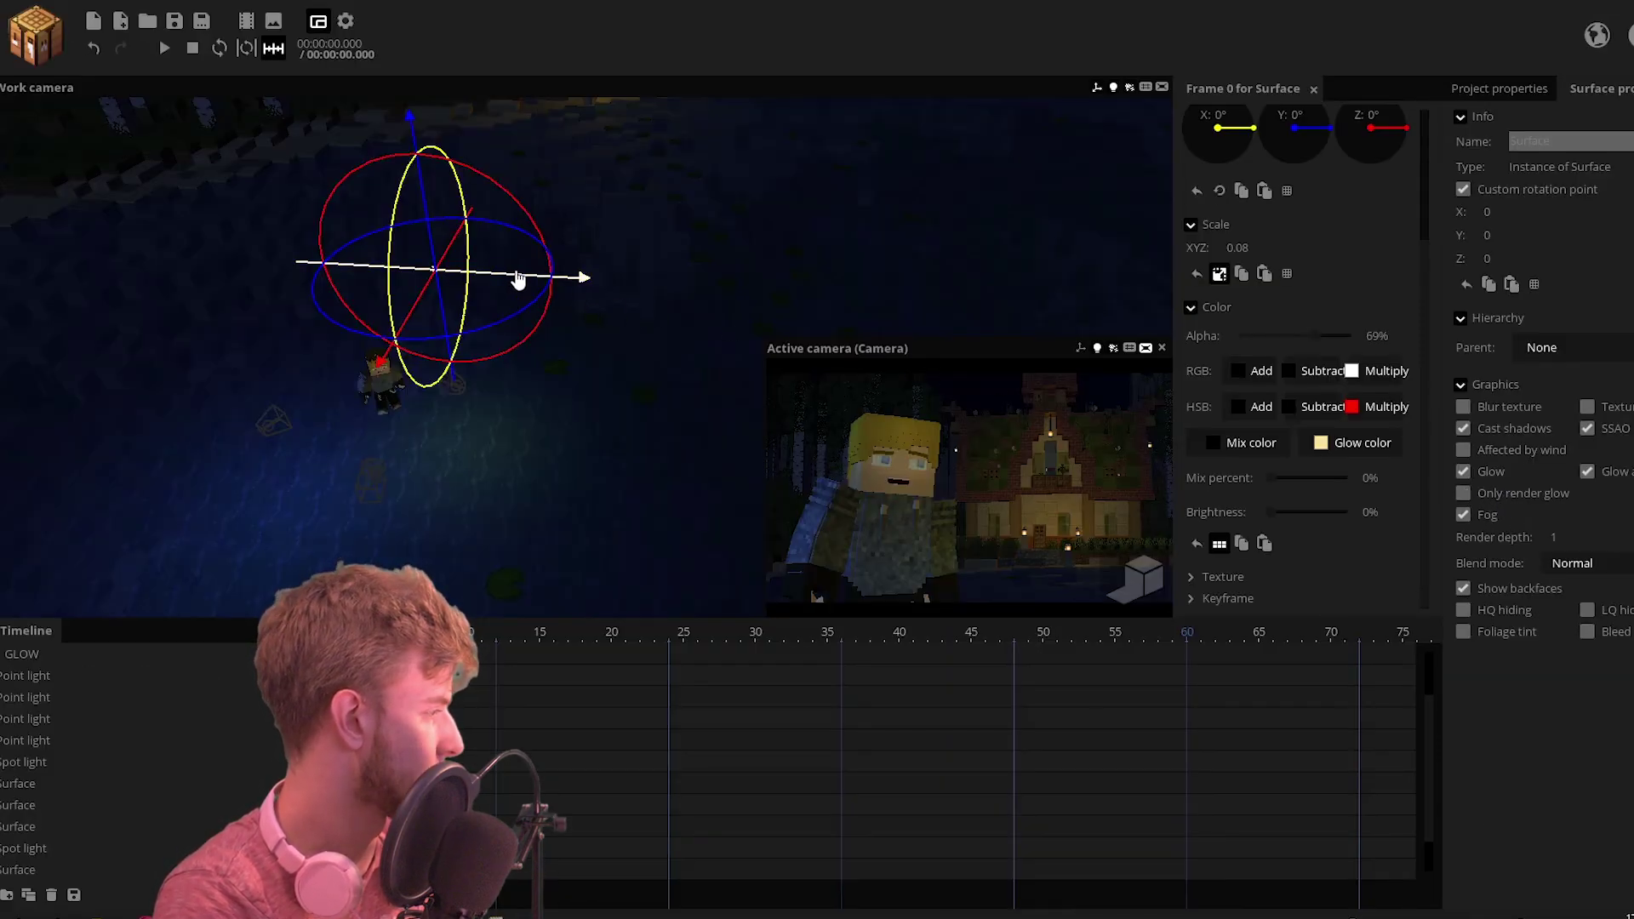
{"action": "left_click_drag", "start_coordinate": [517, 279], "coordinate": [529, 278]}
Step: Select a group of Surface particles and enlarge them from scale 0.03 to 0.06
{"action": "scroll", "coordinate": [27, 851], "scroll_direction": "down", "scroll_amount": 1}
{"action": "left_click_drag", "start_coordinate": [28, 885], "coordinate": [26, 823]}
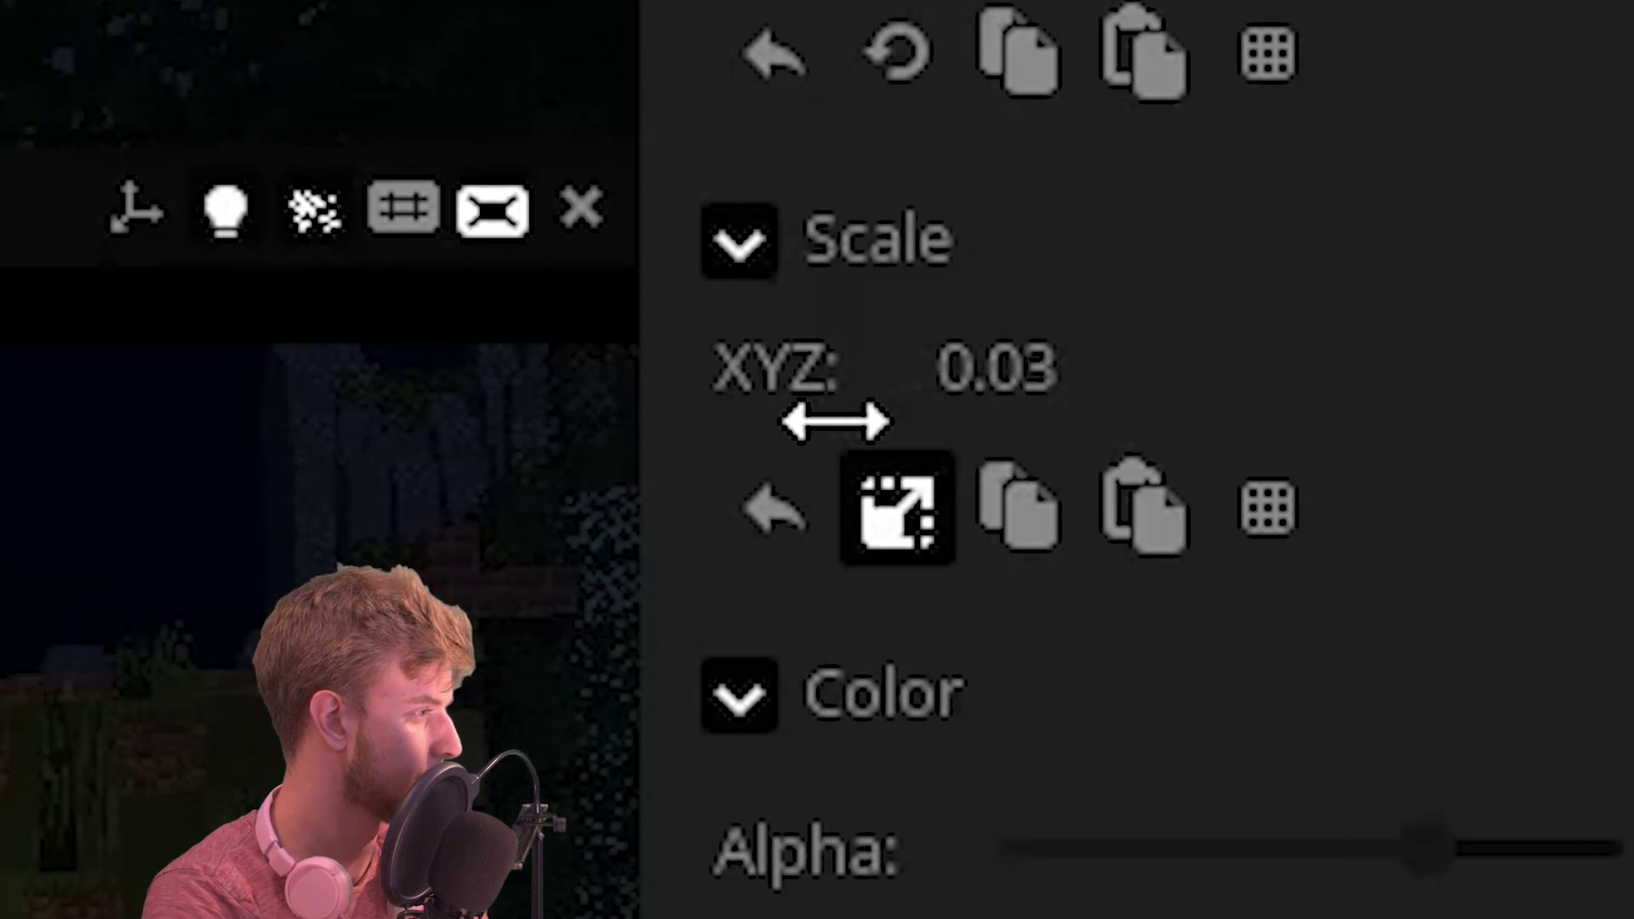
{"action": "left_click_drag", "start_coordinate": [835, 421], "coordinate": [868, 420]}
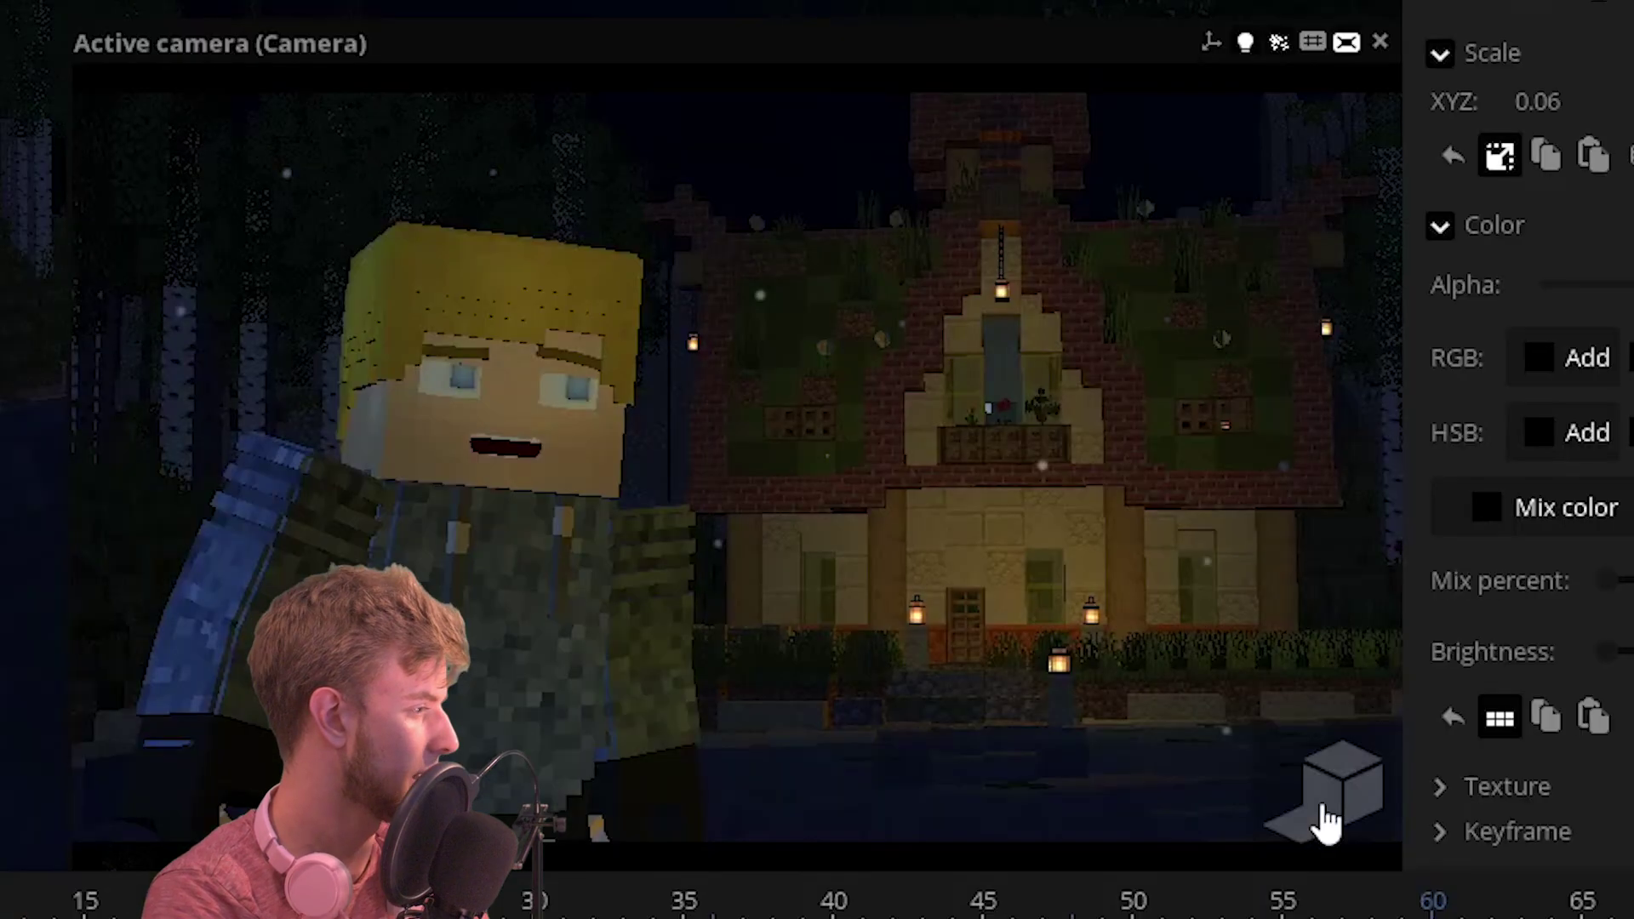